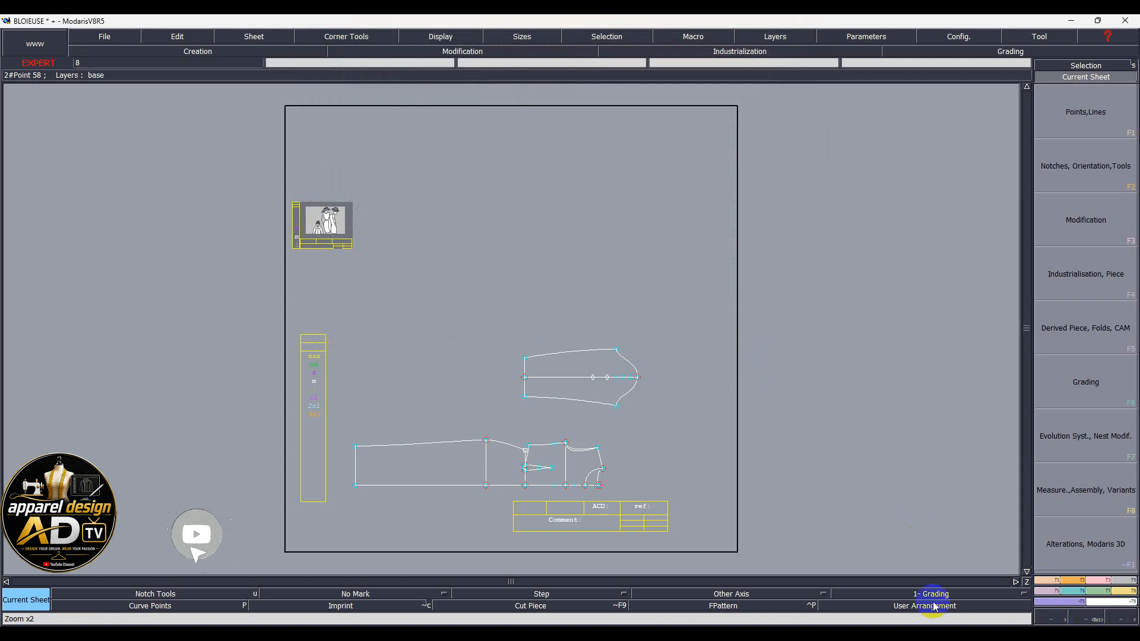
Step: Delete the entire sleeve pattern from the sheet, including its outline, centre line and points
key(Home)
drag(556, 116, 929, 304)
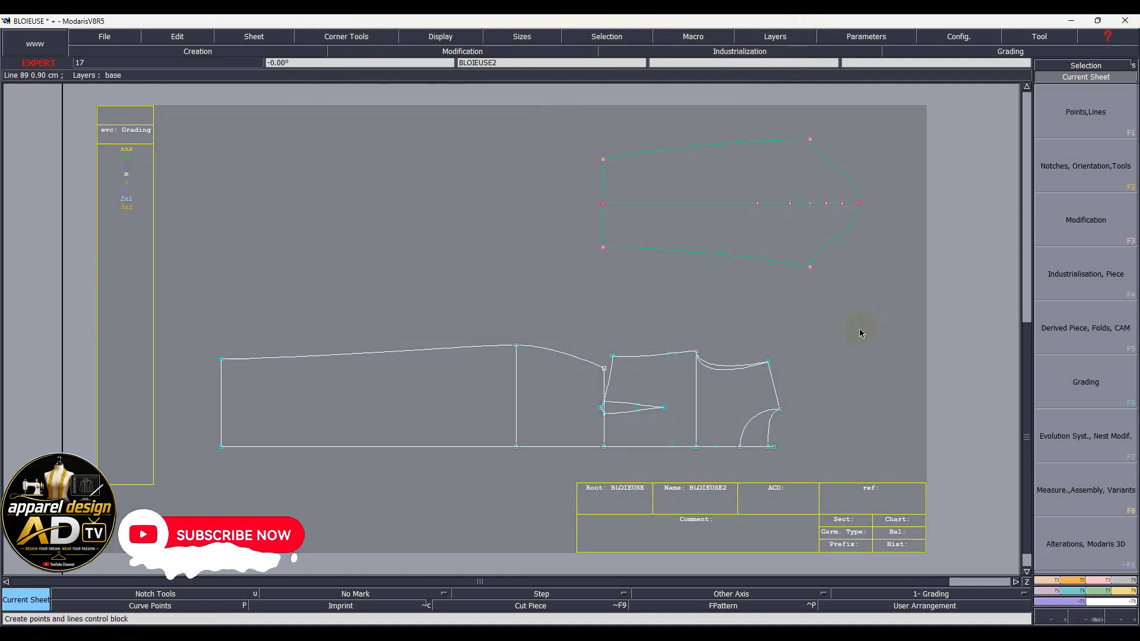
key(Delete)
click(752, 171)
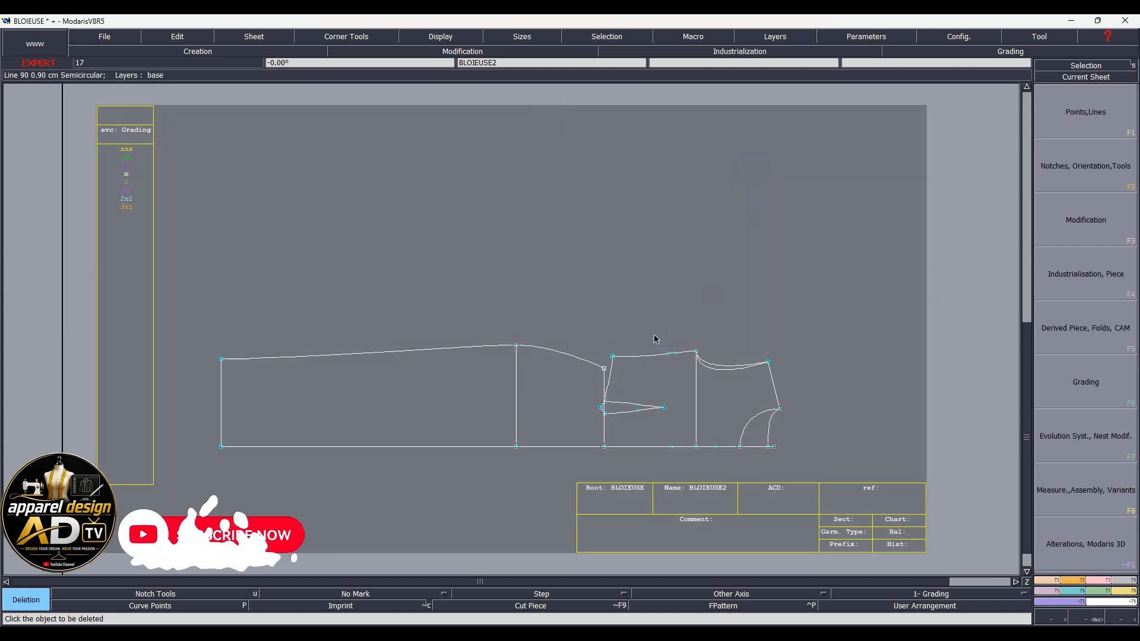
Step: Delete the skirt lines below the waist, including the side, centre, hip and hem lines, leaving only the bodice
click(571, 356)
click(557, 446)
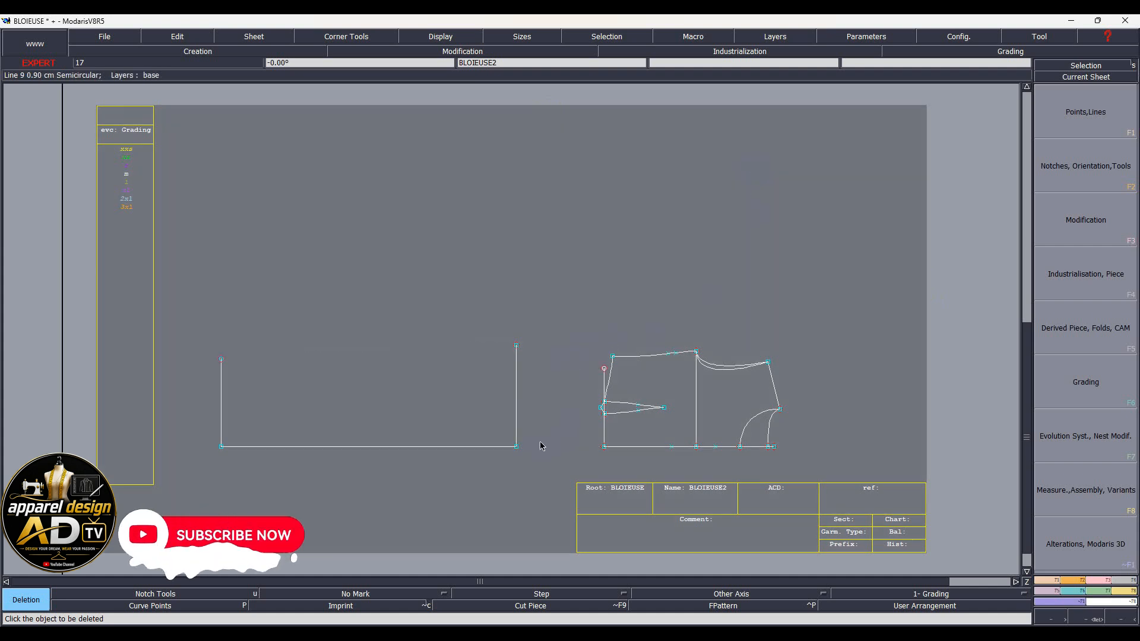
click(517, 407)
click(404, 446)
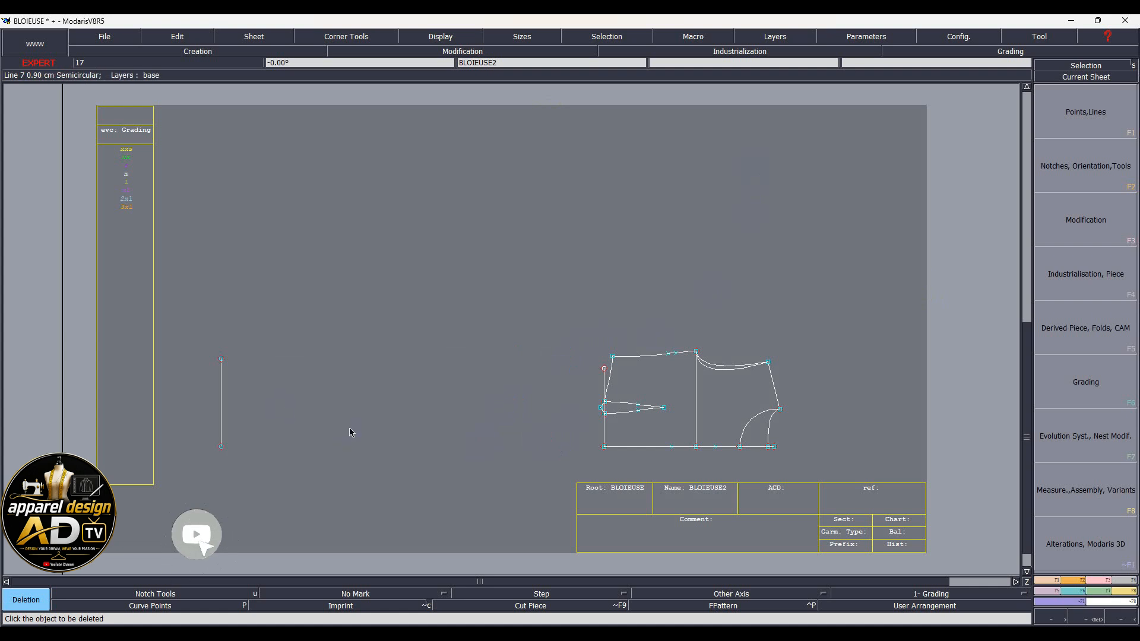
click(221, 399)
Step: Divide the shoulder line into 2 equal parts and section it at its midpoint
scroll(748, 408, up, 1)
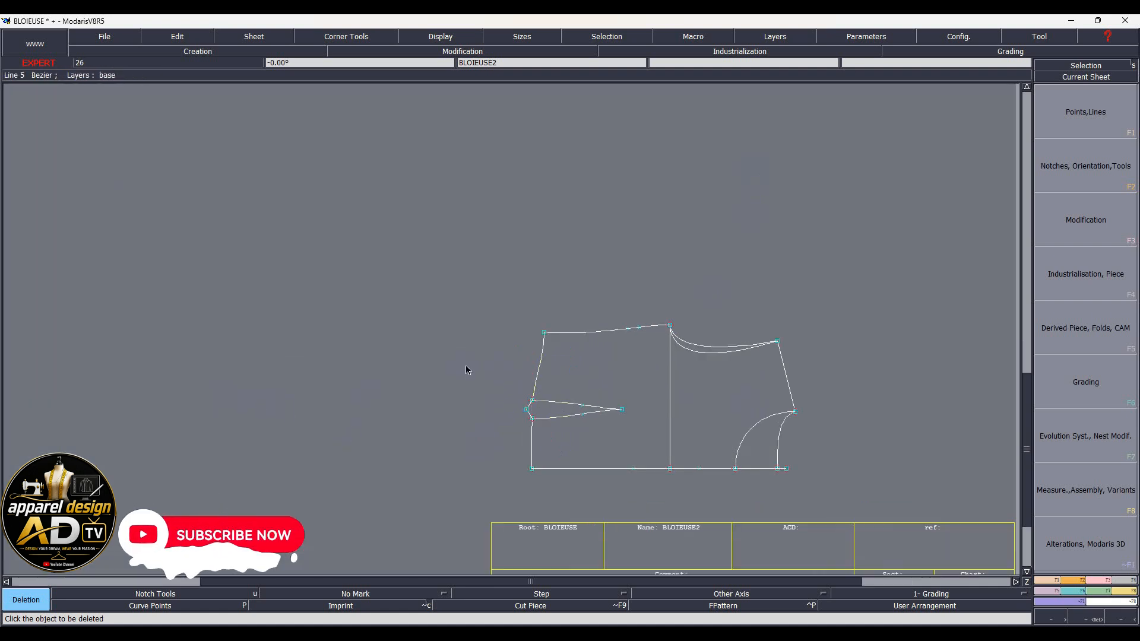
scroll(821, 498, up, 1)
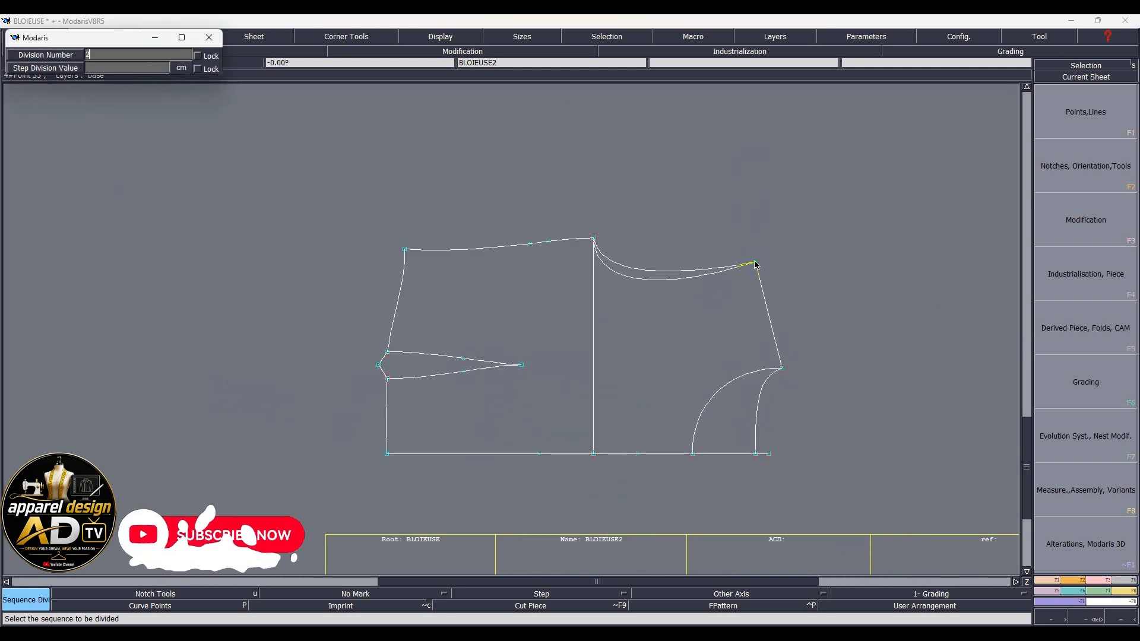
click(755, 264)
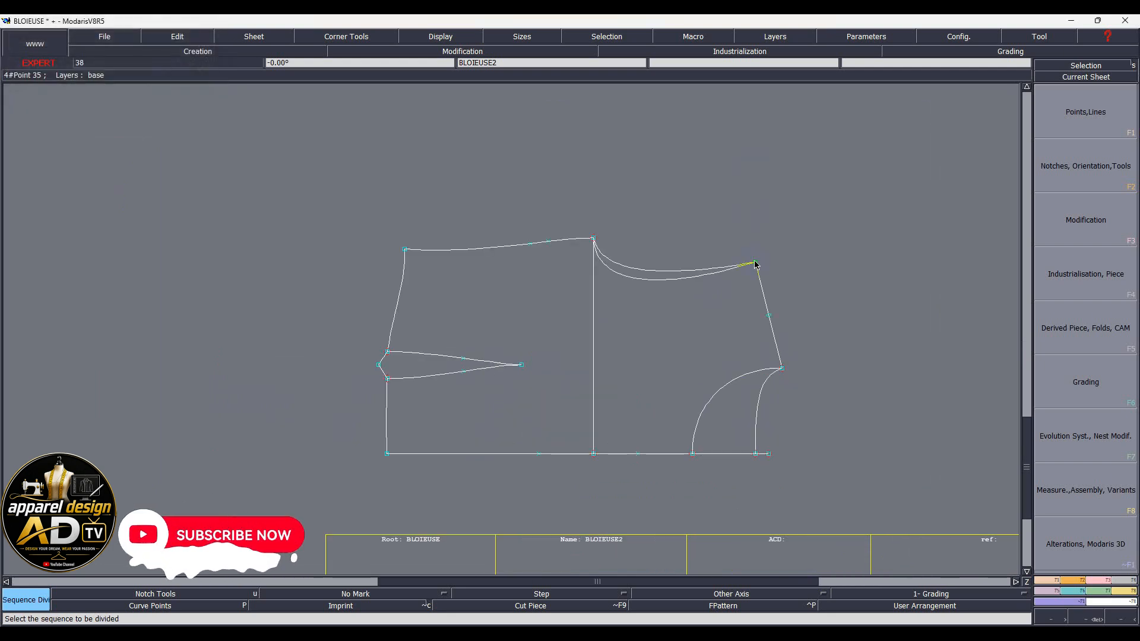
key(Insert)
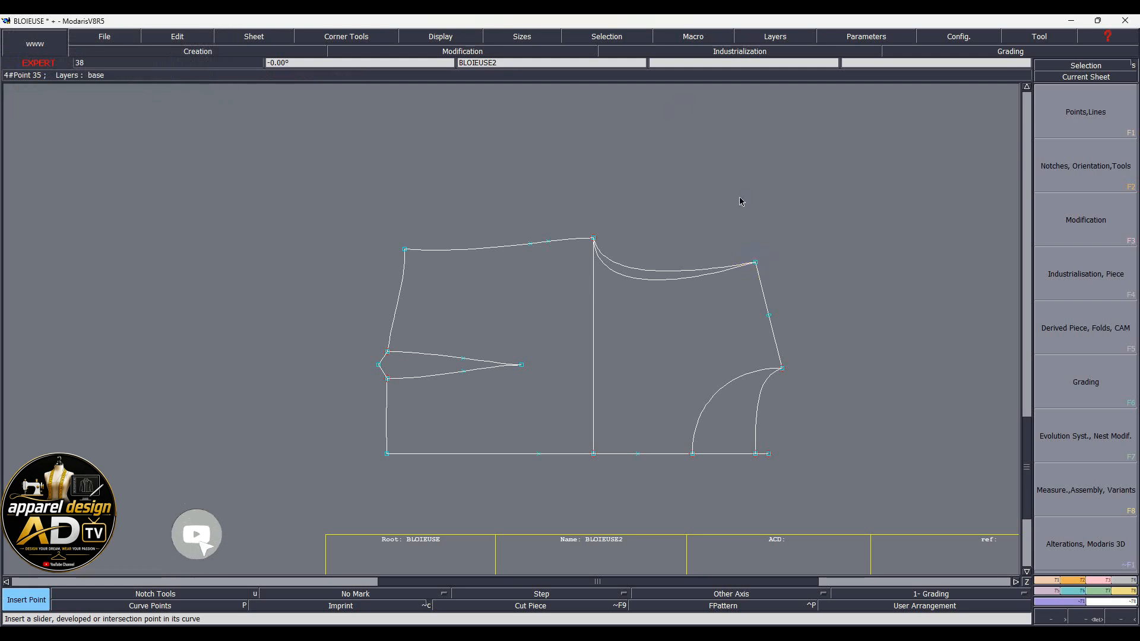
click(769, 315)
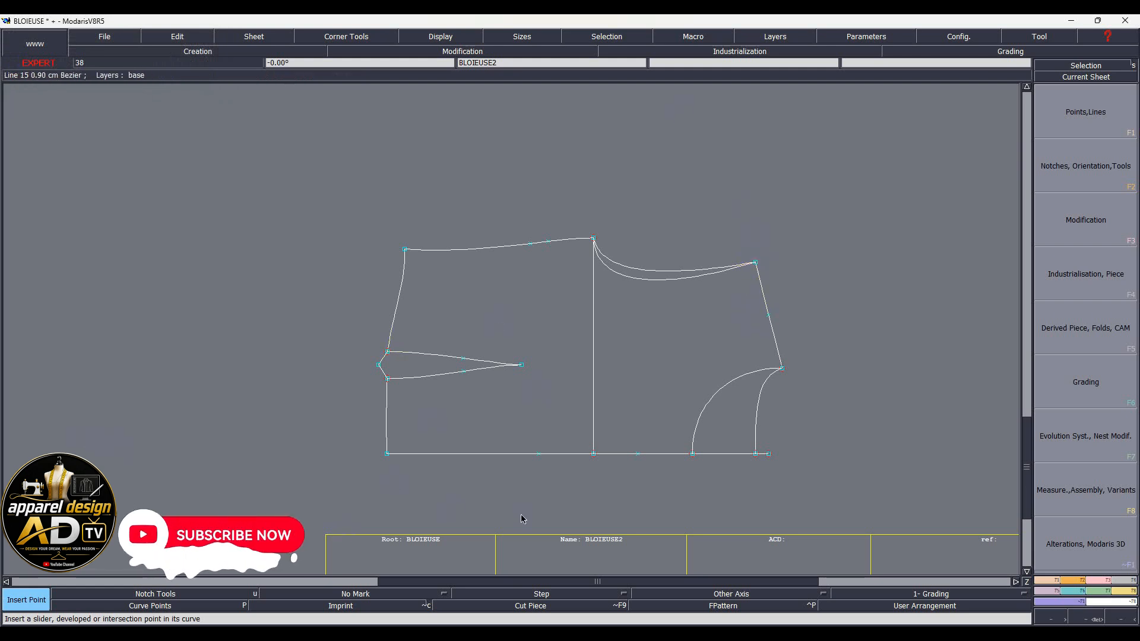
click(768, 316)
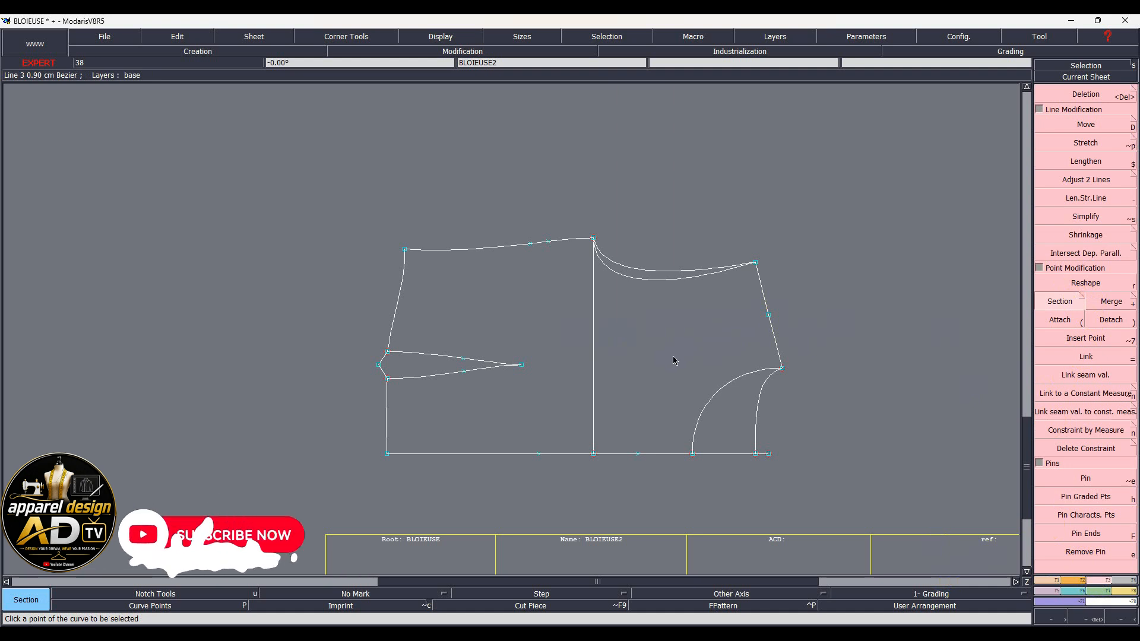
Step: Replace the vertical bust line with straight lines from the underarm to a point about 11.7 cm inside the bodice and on to the shoulder midpoint
key(l)
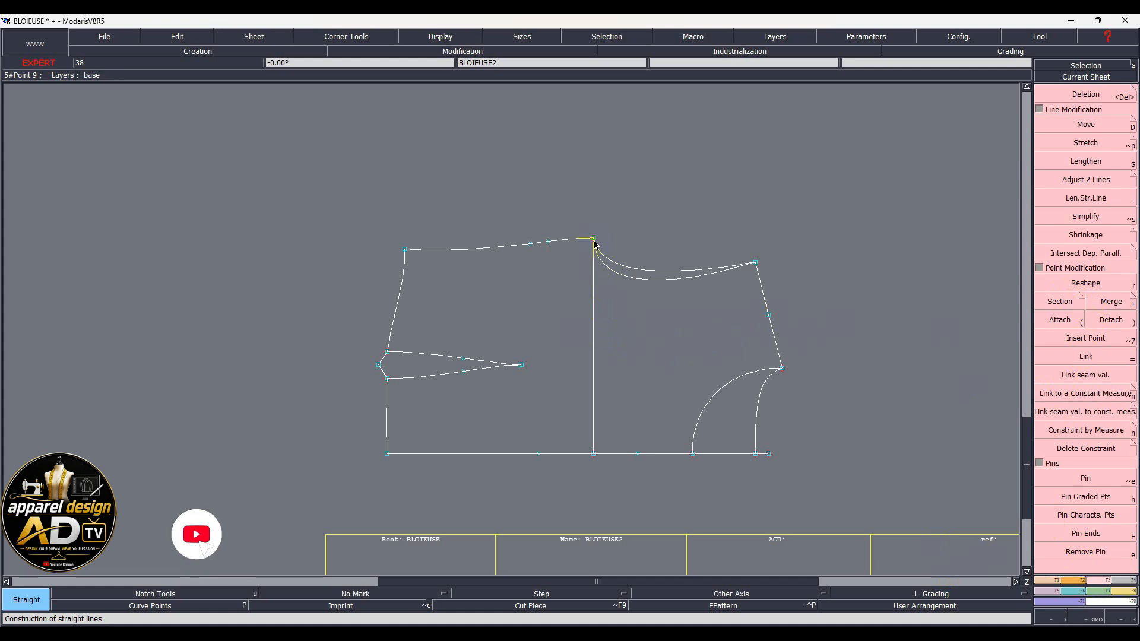
key(Delete)
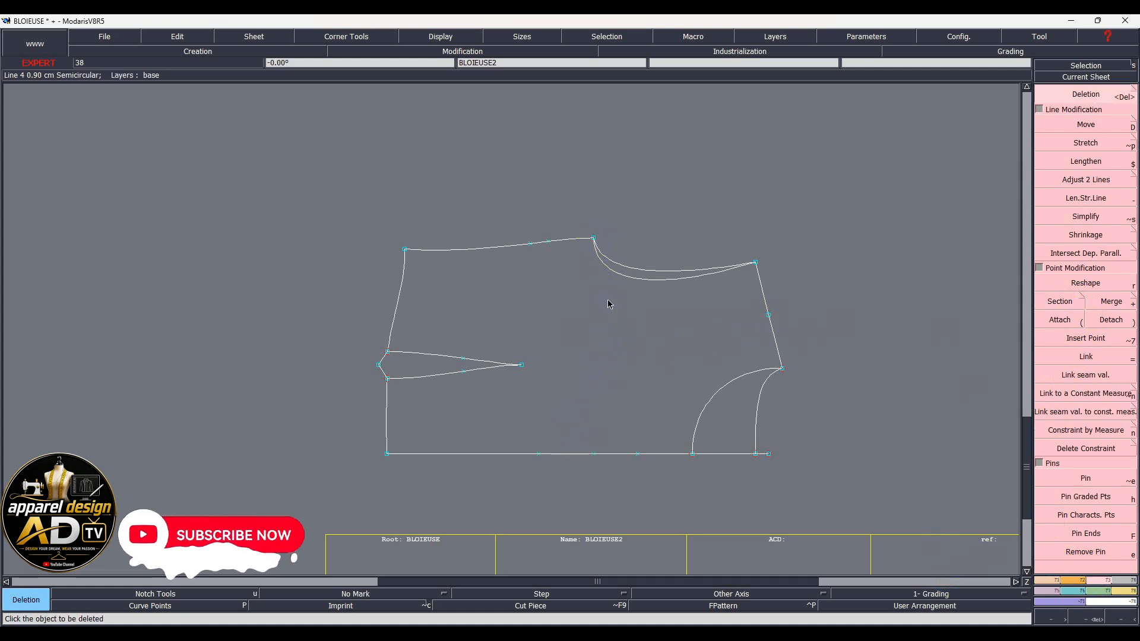
key(d)
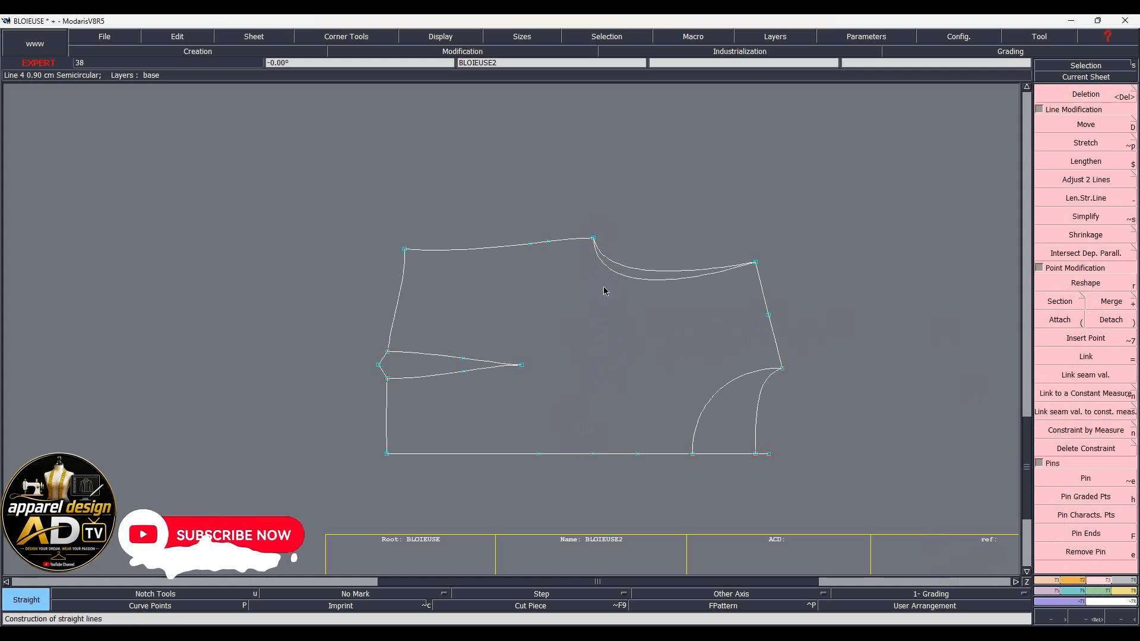
click(592, 239)
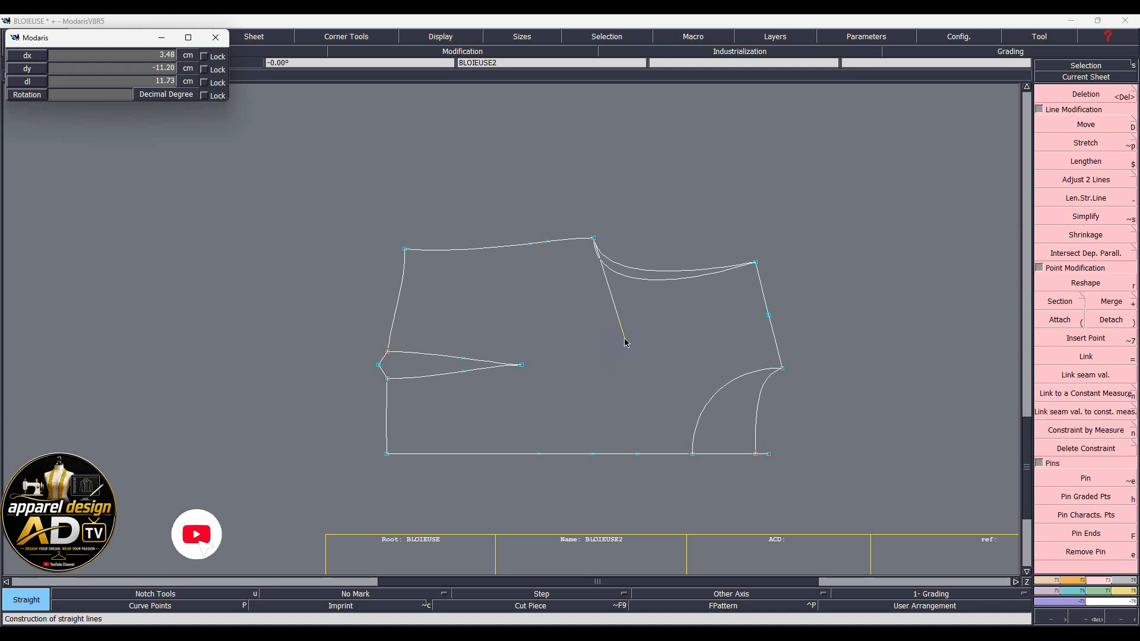
click(625, 339)
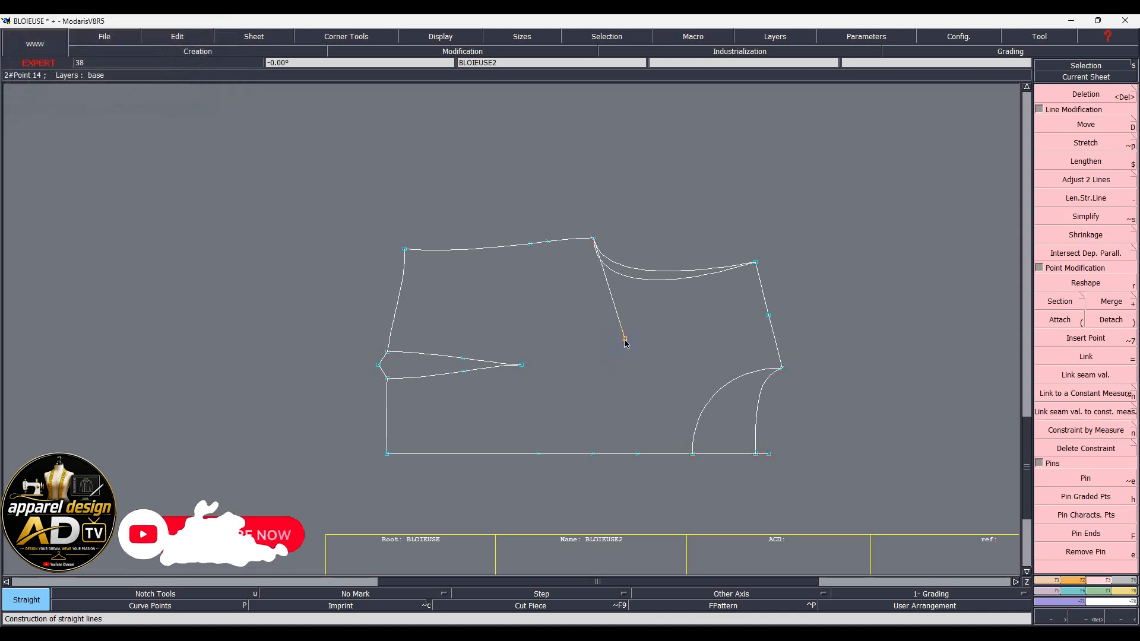
click(766, 316)
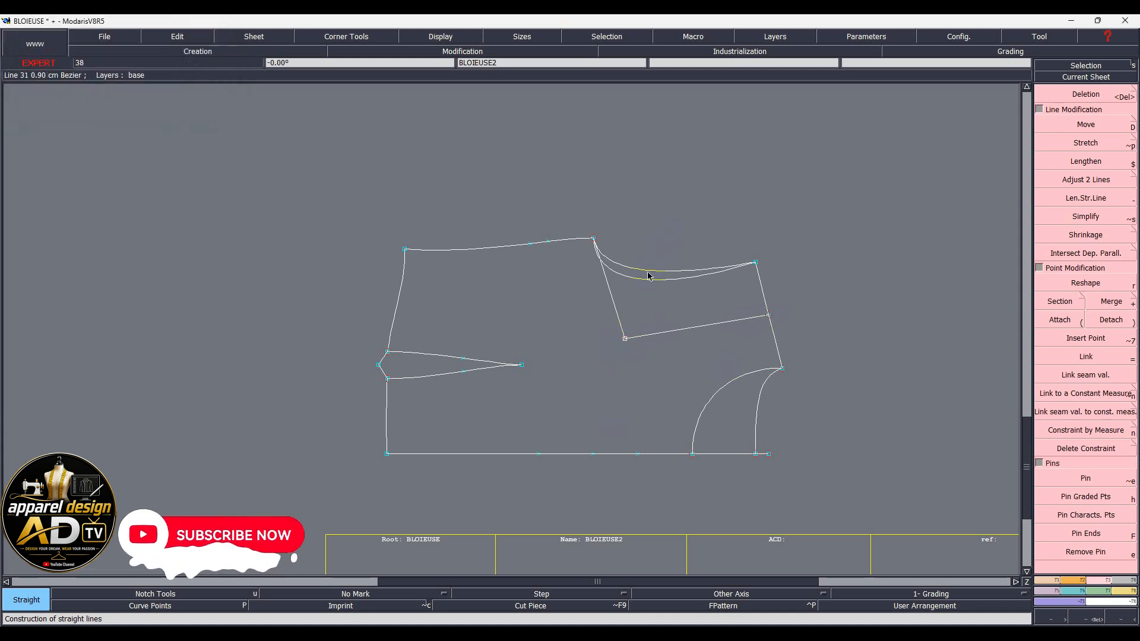
Step: Delete the upper armhole curve and duplicate the armhole and shoulder section rotated 19° about the interior corner point
key(Delete)
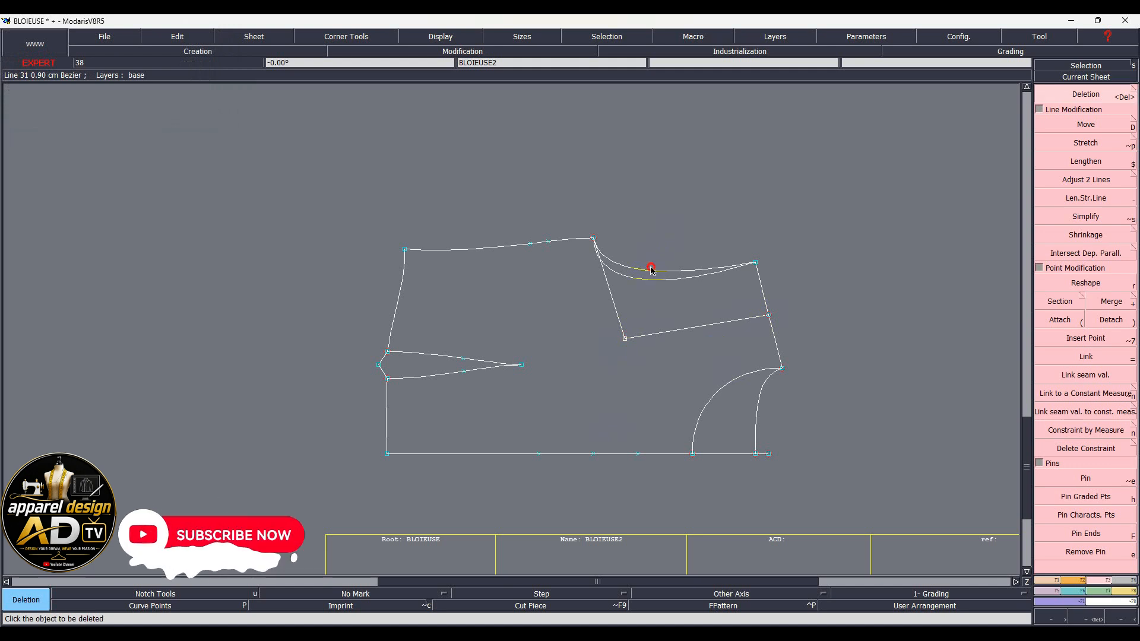
click(610, 296)
click(681, 332)
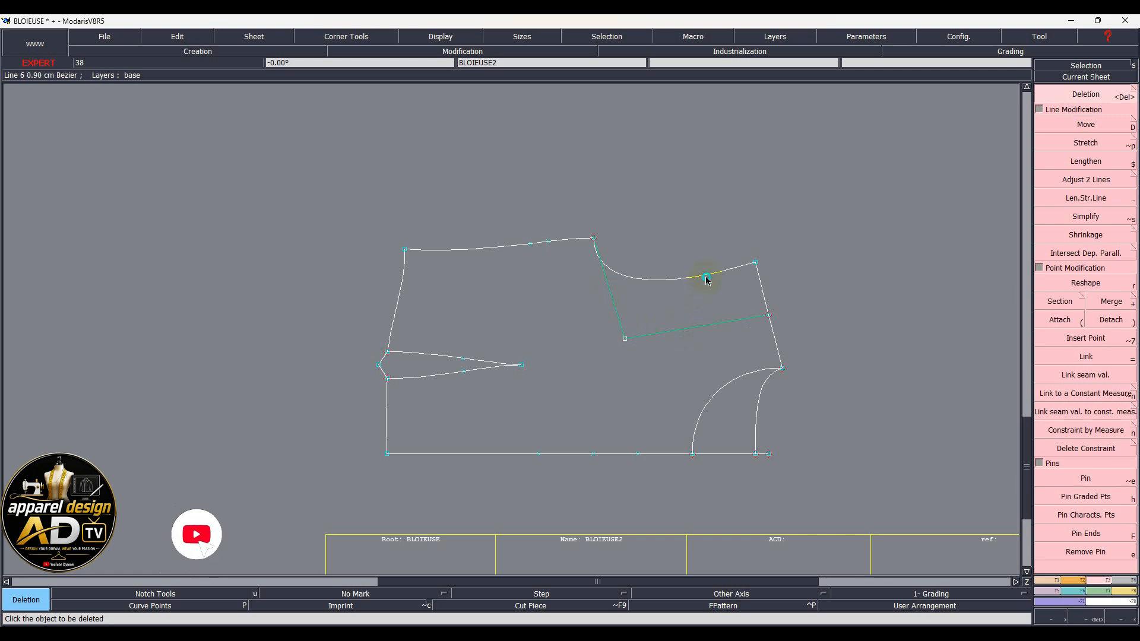
click(704, 275)
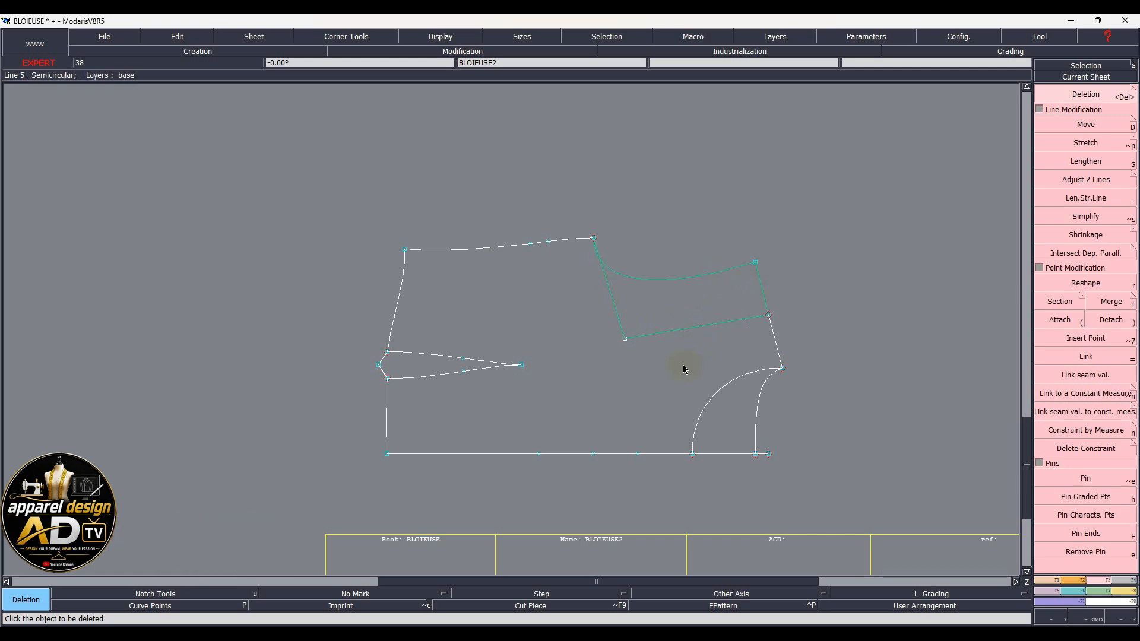
key(ctrl+d)
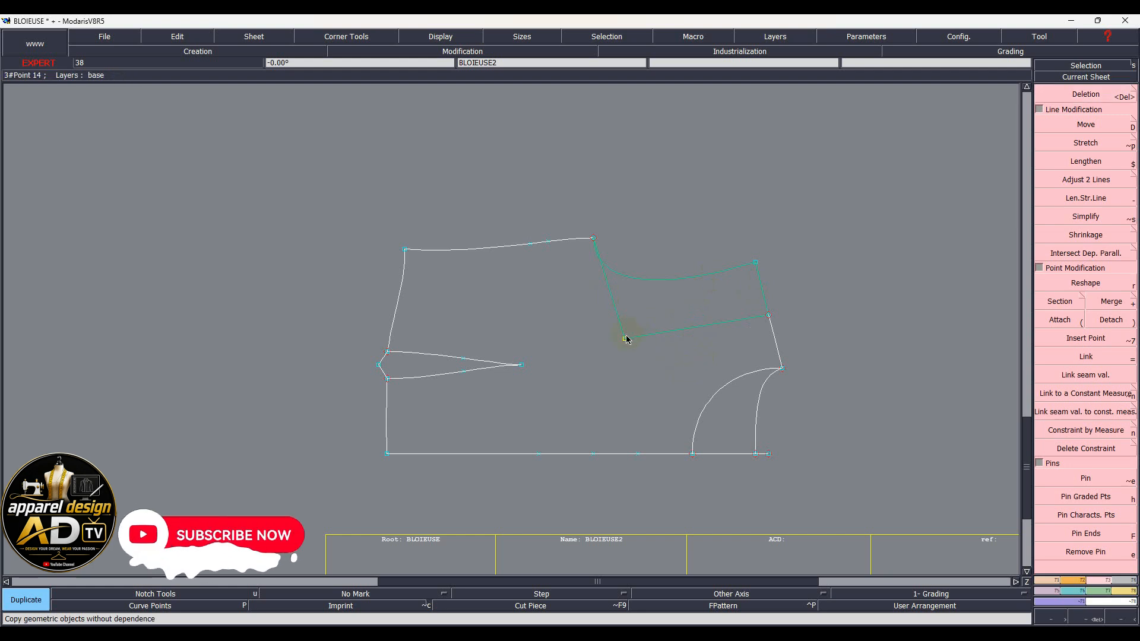
click(625, 341)
scroll(625, 343, up, 9)
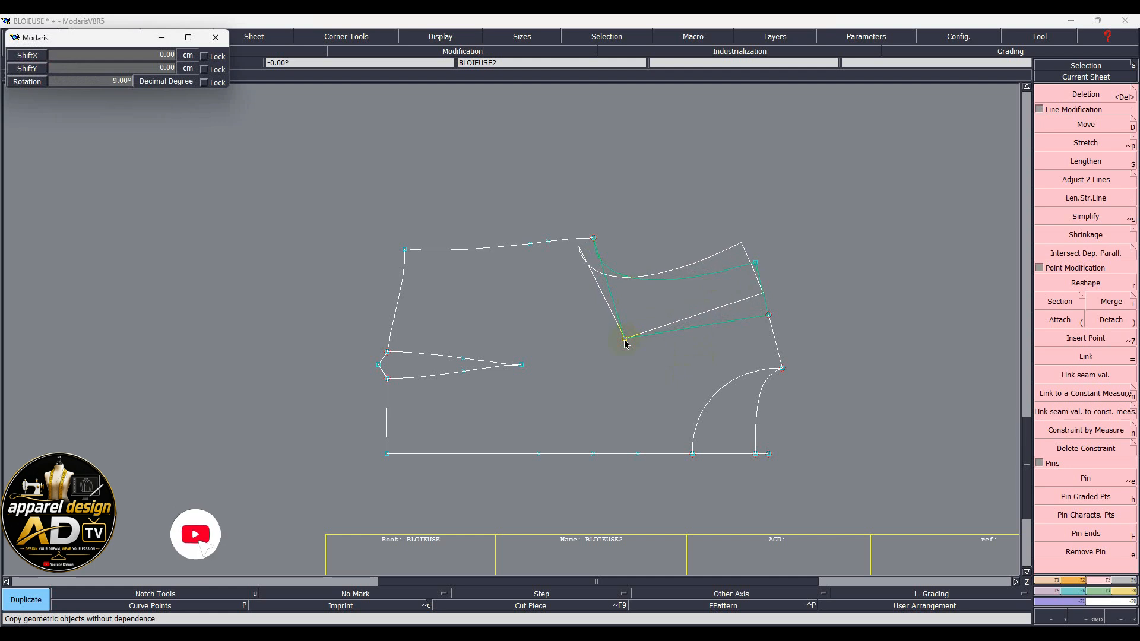
scroll(625, 343, up, 7)
scroll(625, 343, up, 3)
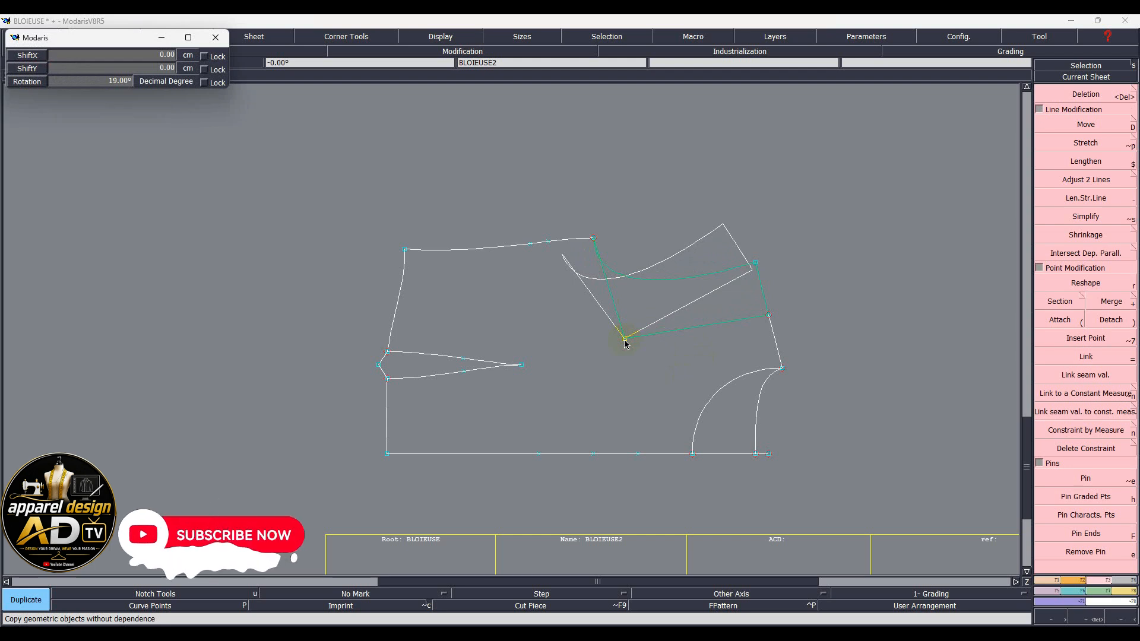
click(625, 343)
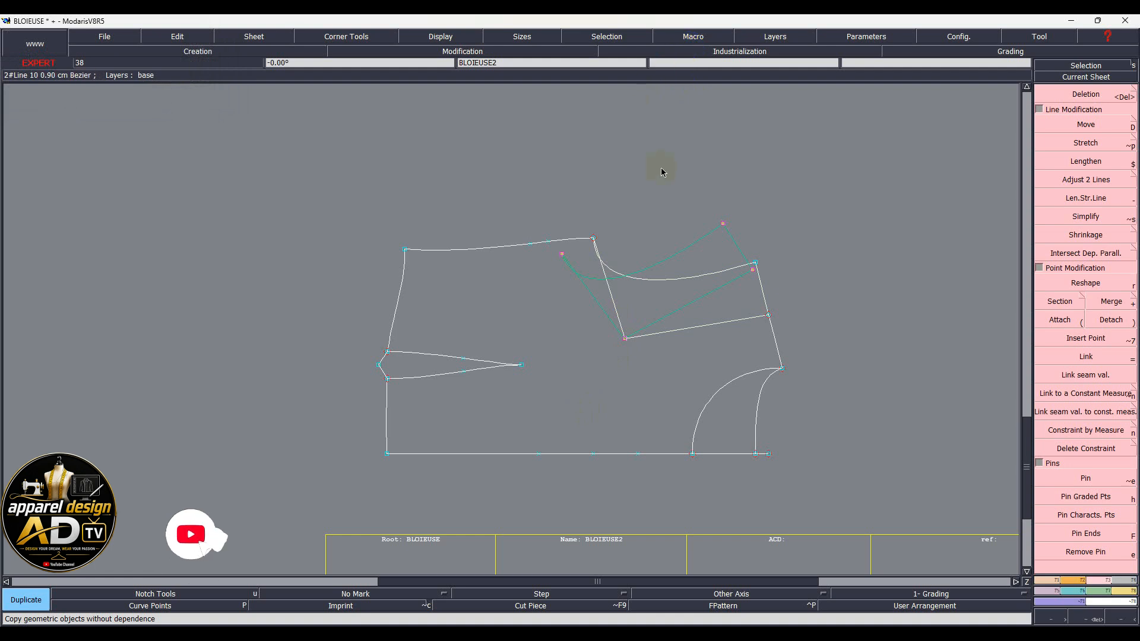
Step: Section the side seam short of the underarm and delete its end segment plus the original armhole curve, outer shoulder half and underarm line
key(slash)
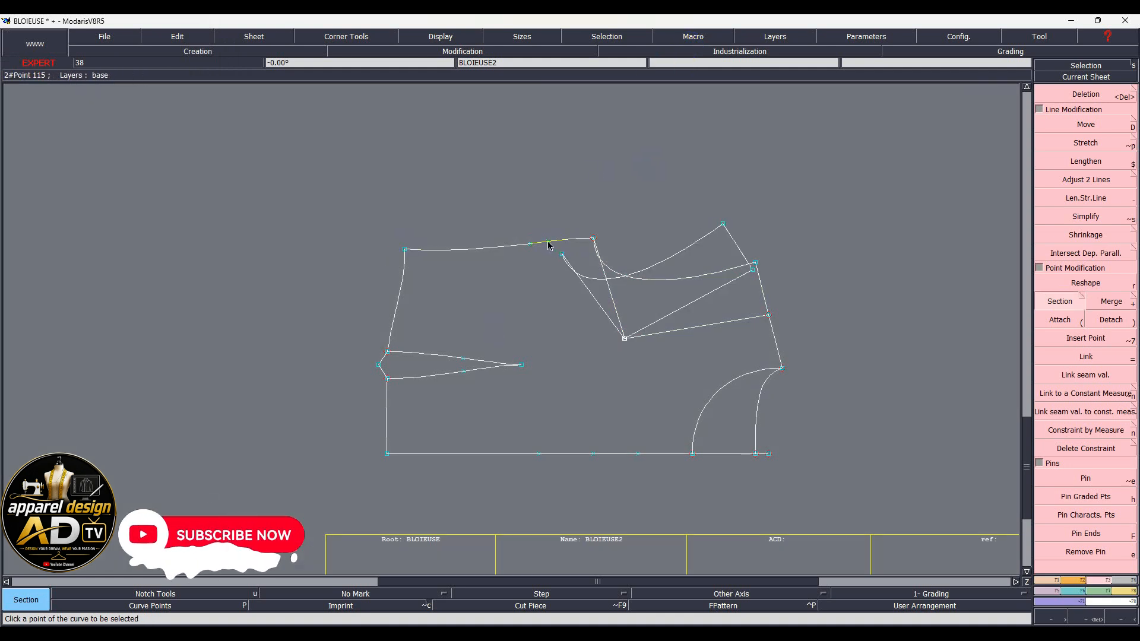
key(Delete)
click(580, 244)
click(659, 286)
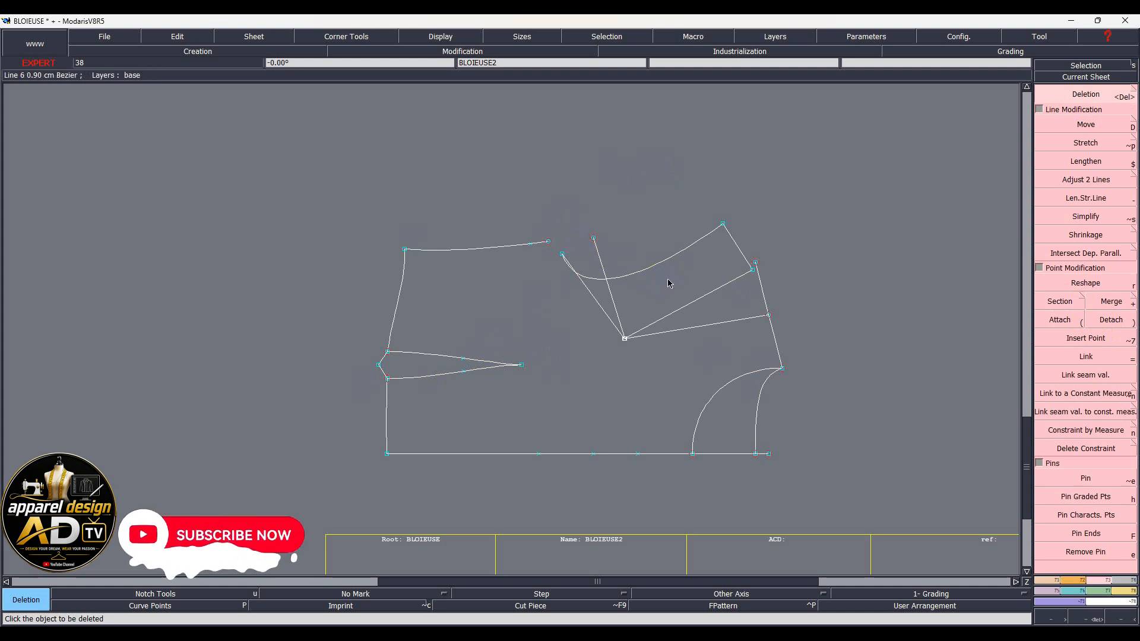
click(599, 253)
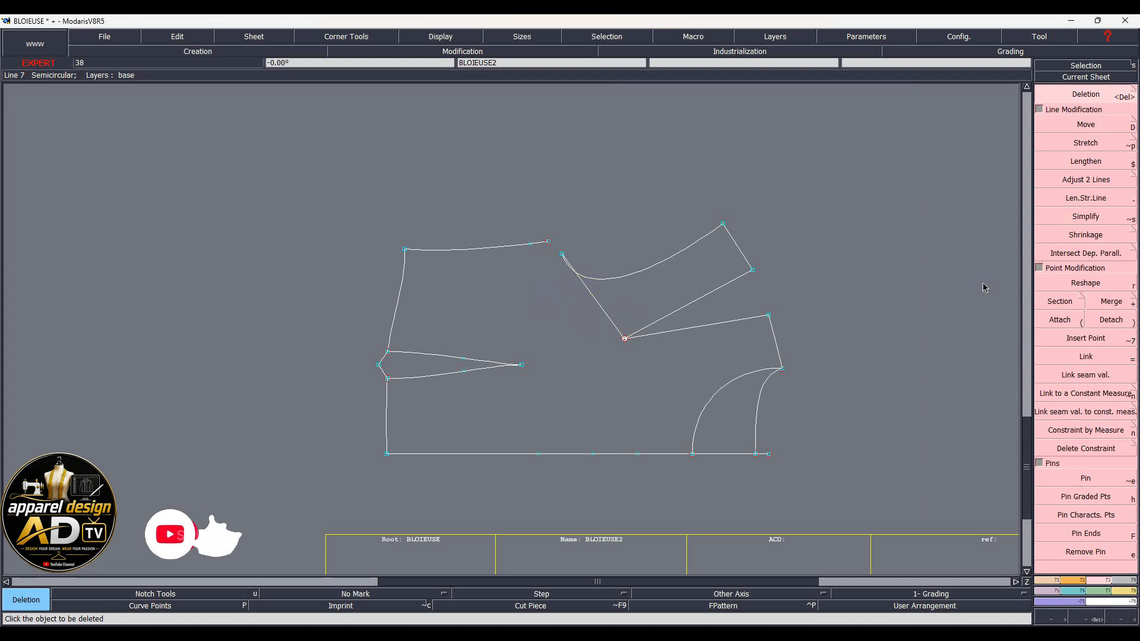
Step: Attach the rotated armhole's lower end to the shortened side seam and delete the construction line running to the shoulder dart tip
click(1058, 322)
click(552, 244)
click(549, 243)
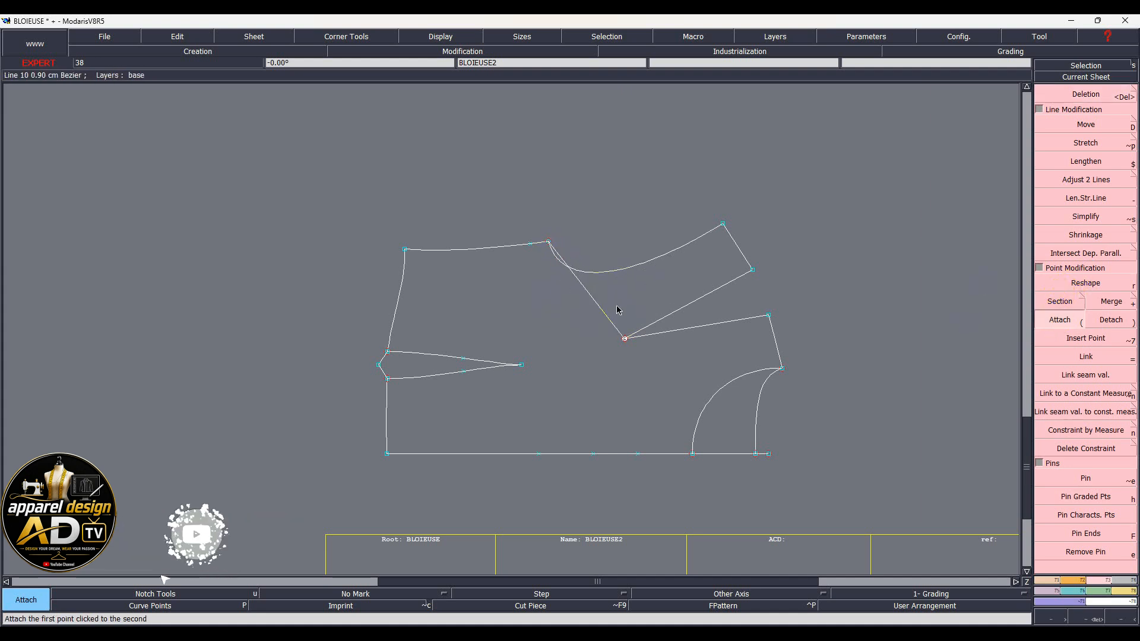
key(Delete)
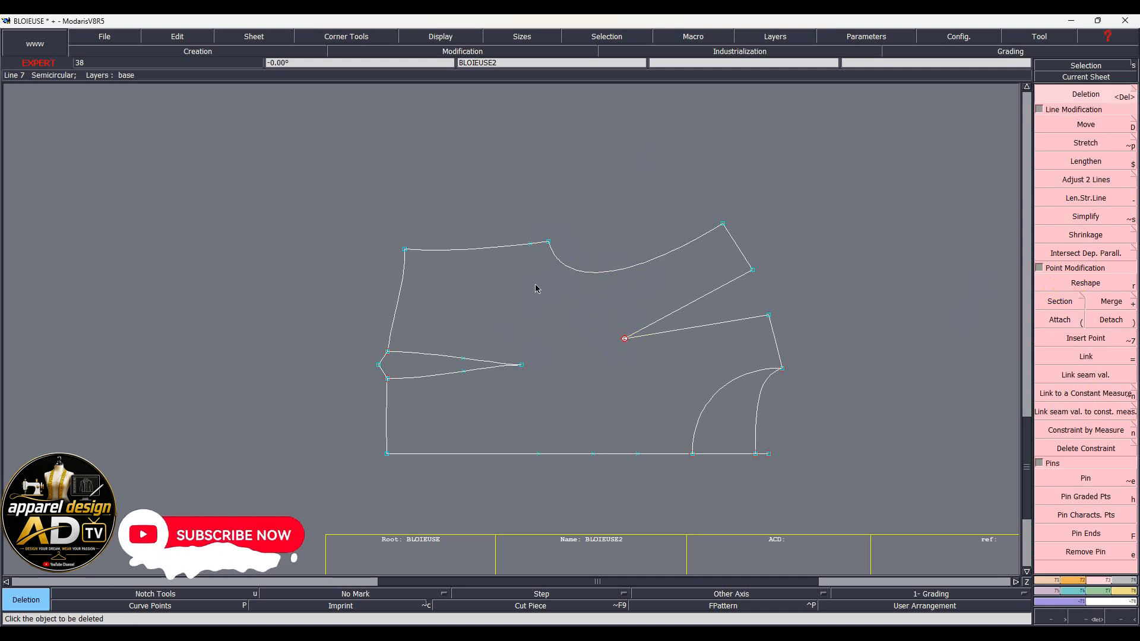
Step: Delete both curved waist dart legs and align their intermediate points horizontally with the dart's waistline ends
scroll(602, 379, up, 3)
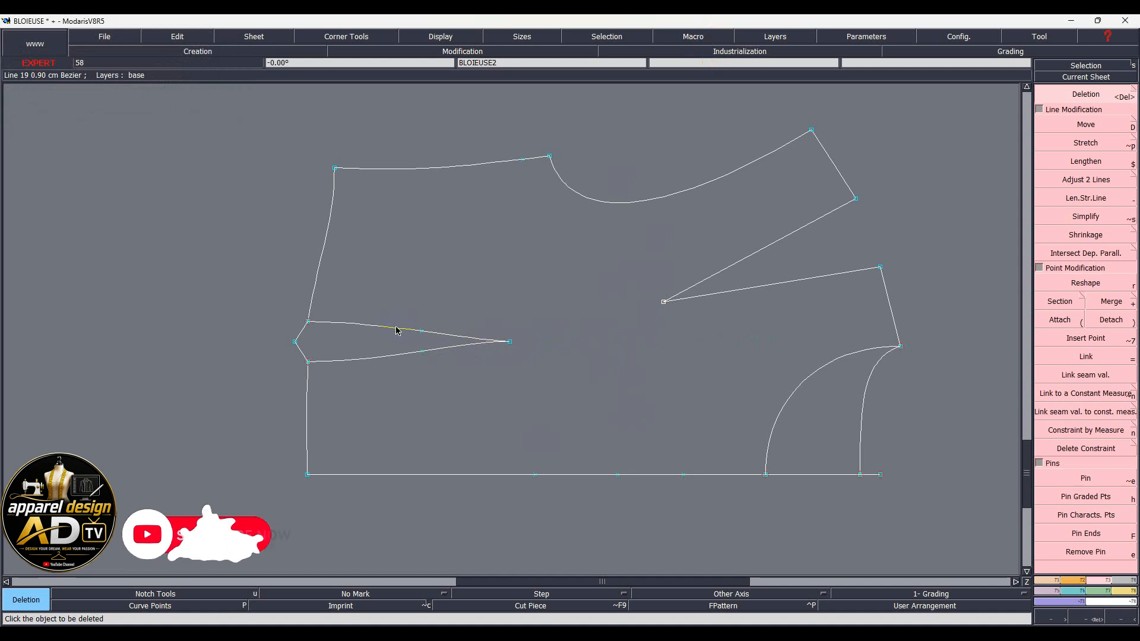
click(396, 328)
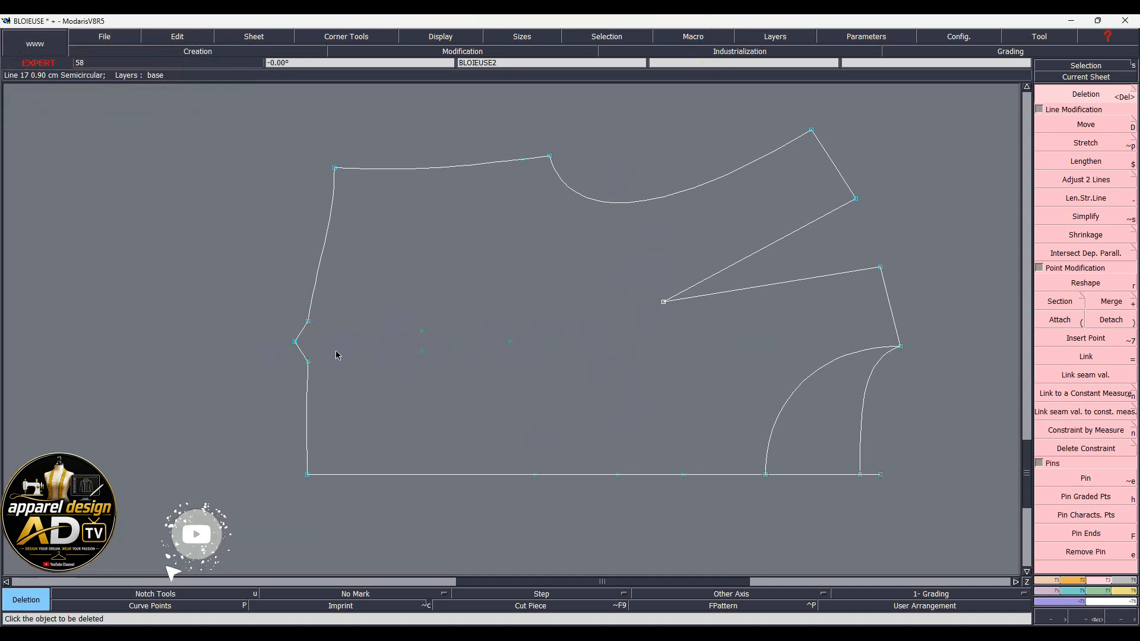
key(6)
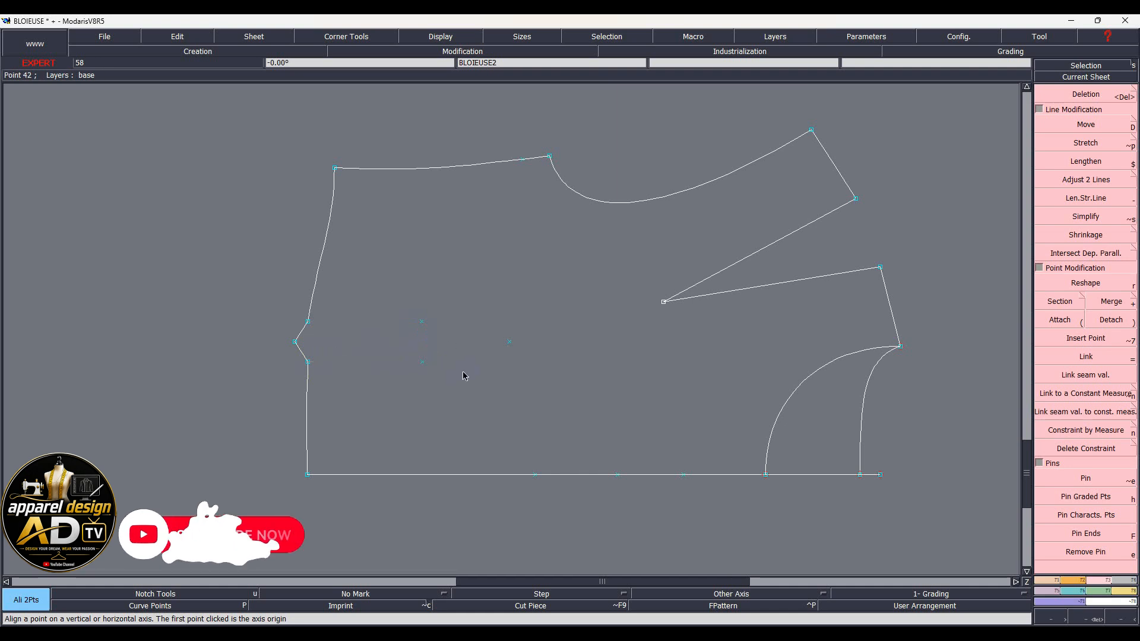
Step: Draw both waist dart legs as Bezier lines from the waistline ends through the aligned points to the dart tip
key(b)
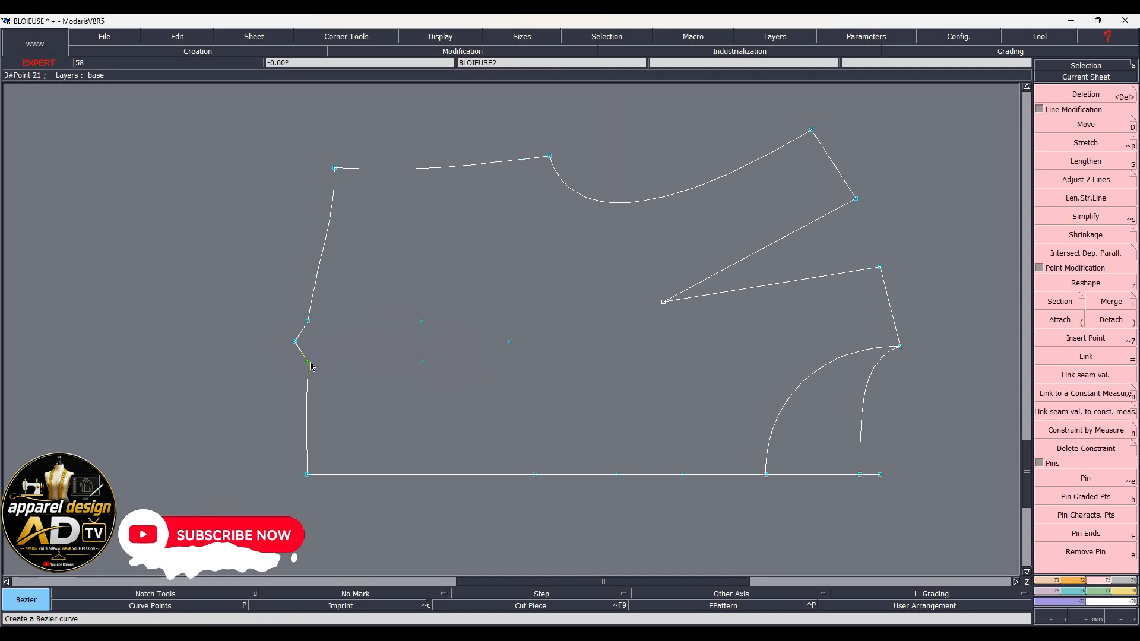
click(422, 362)
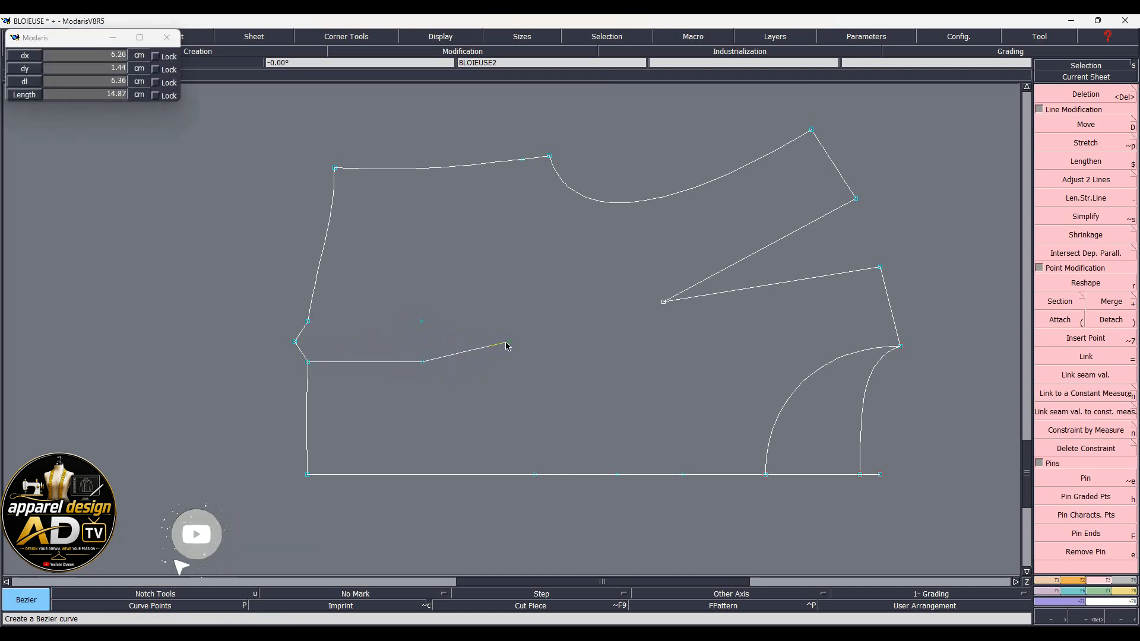
click(509, 342)
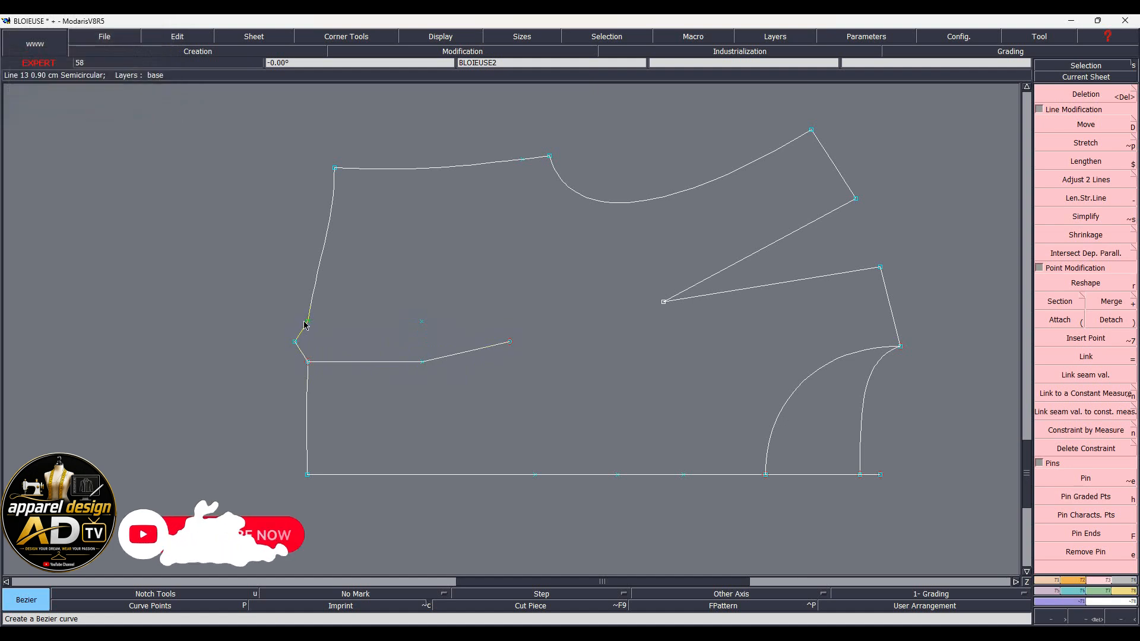
click(422, 322)
click(511, 344)
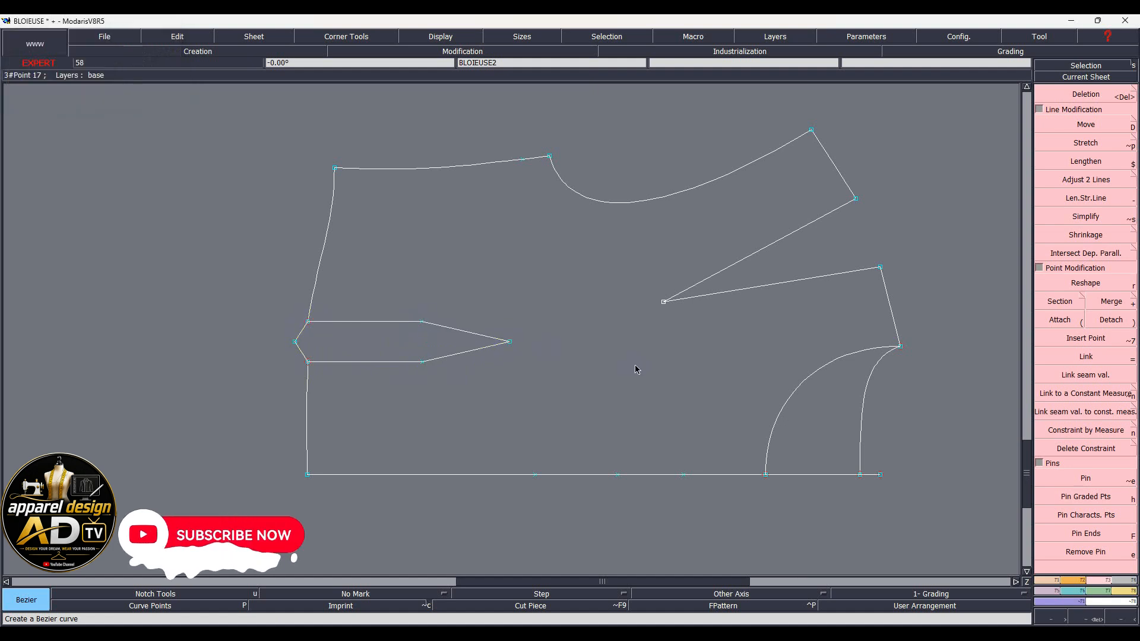
Step: Delete both straight shoulder dart legs running from the shoulder ends to the old dart tip
key(Delete)
click(790, 234)
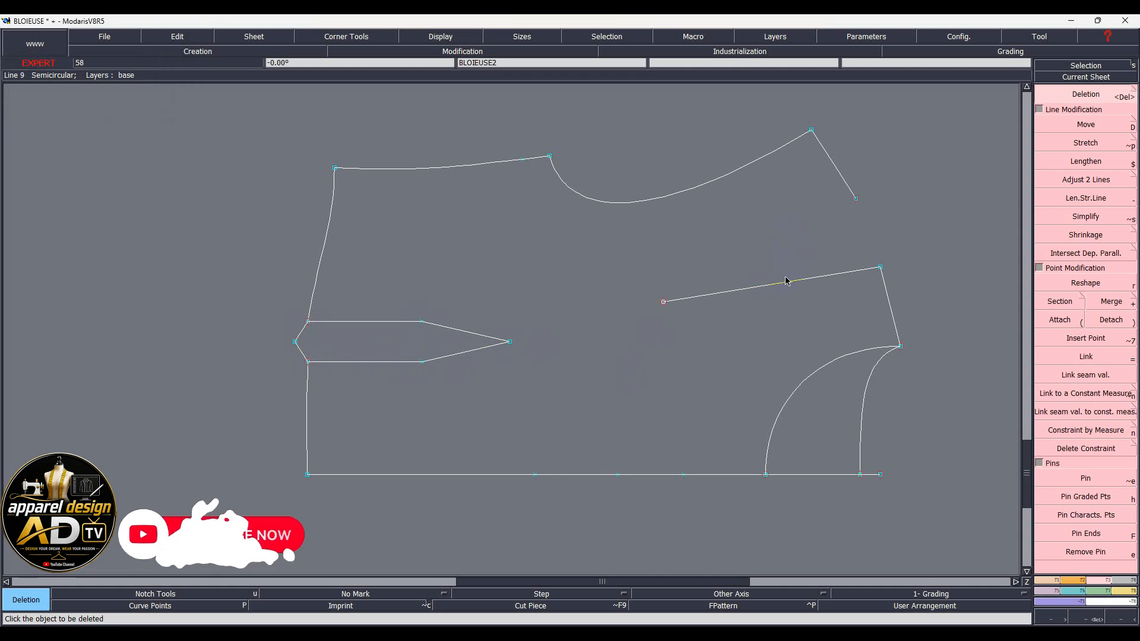
click(785, 282)
Step: Draw two Bezier lines from the waist dart tip to the two open shoulder dart ends
key(b)
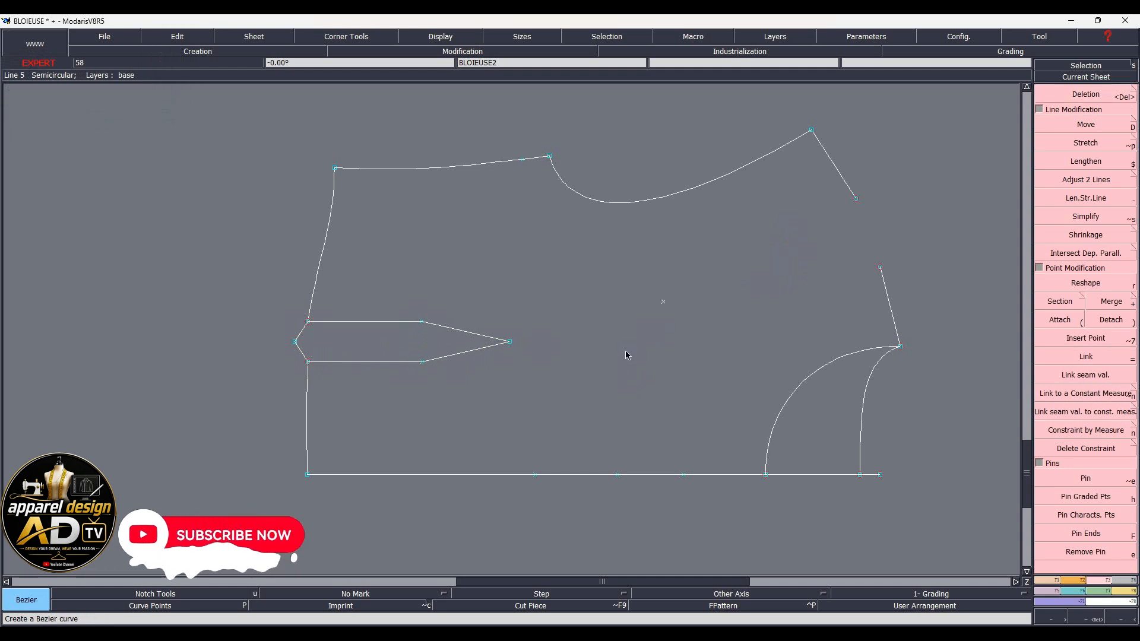
click(509, 342)
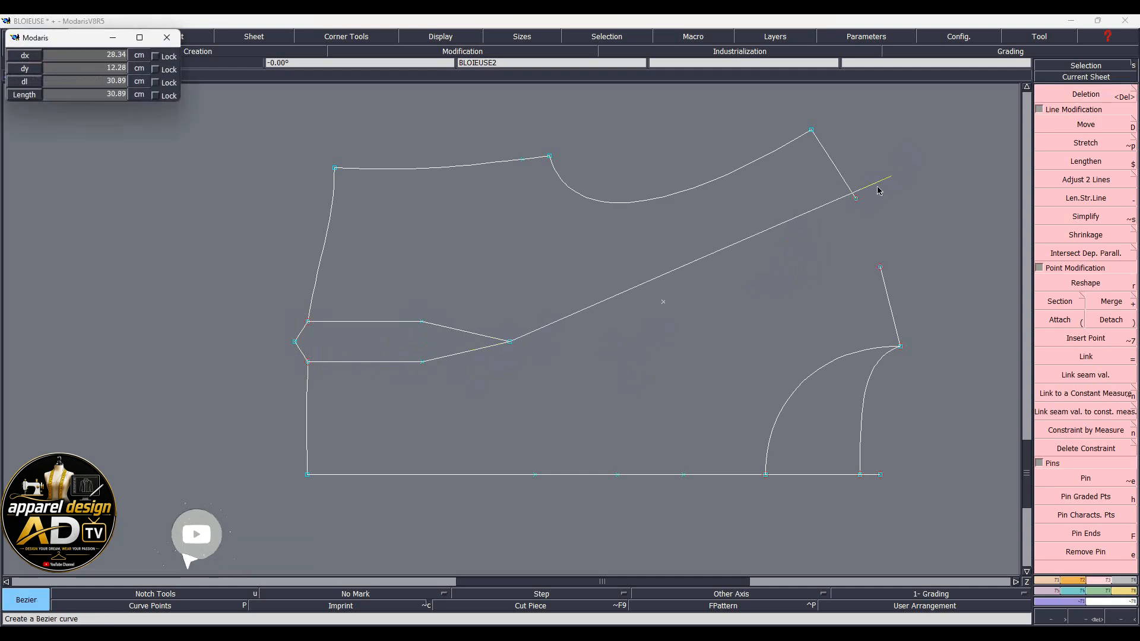
click(856, 198)
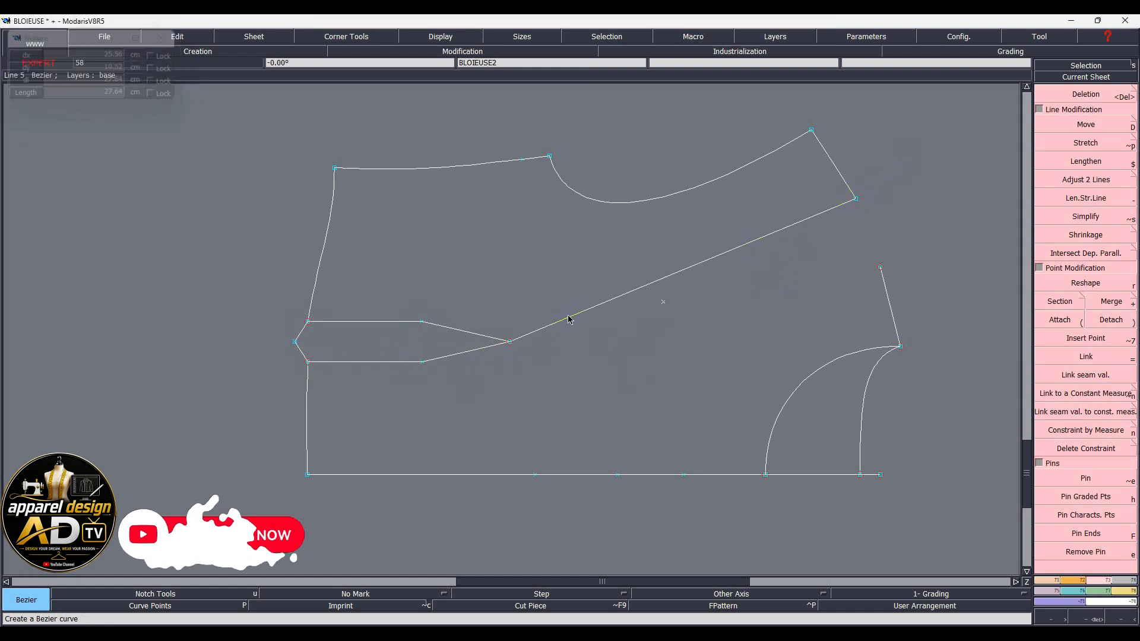
click(508, 343)
click(880, 267)
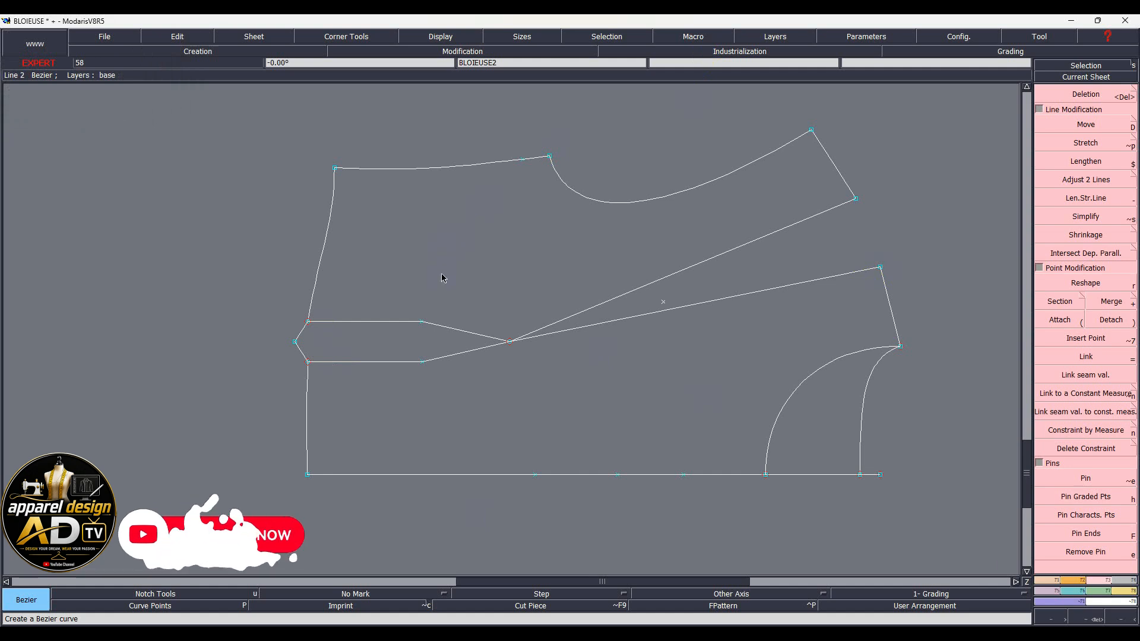
Step: Move the intermediate points of both waist dart legs horizontally toward the waistline by the same distance
key(r)
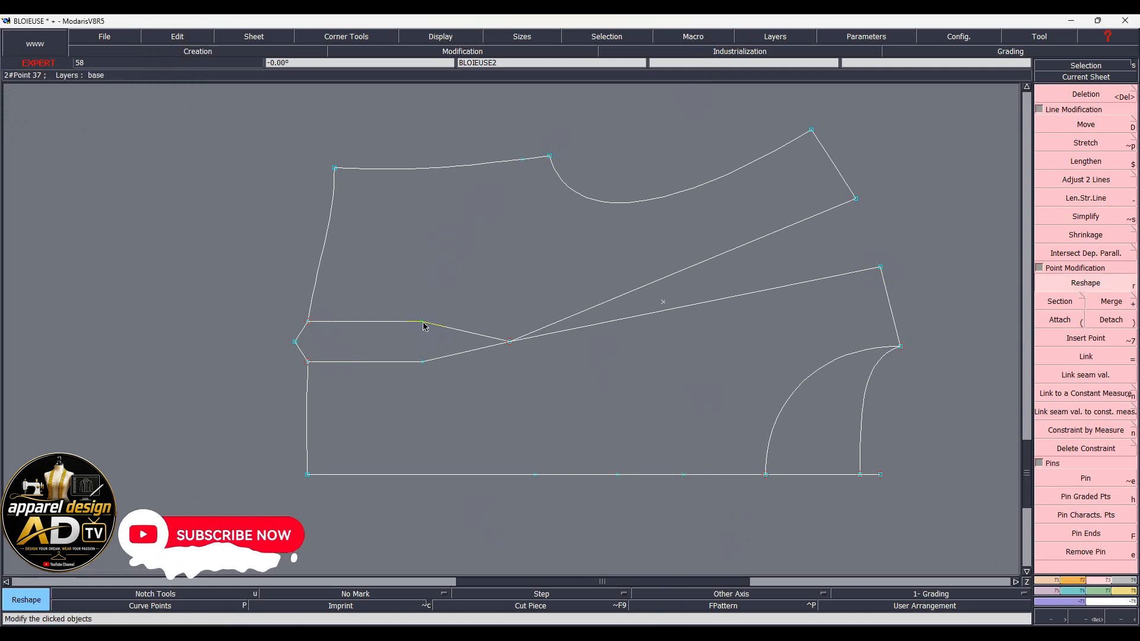
drag(423, 326, 414, 324)
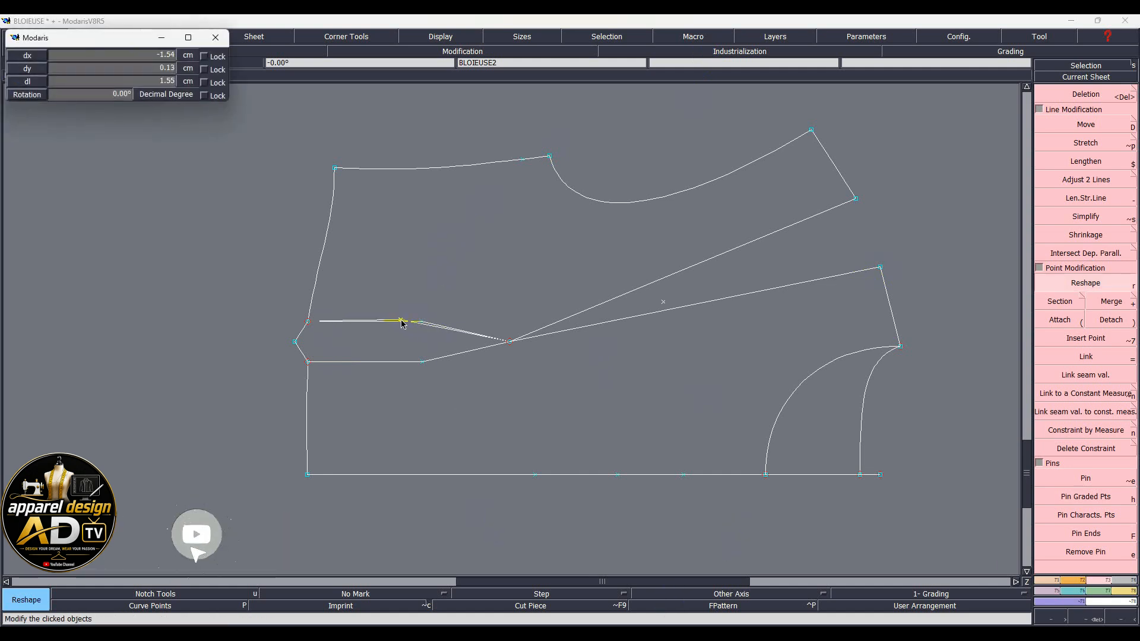
key(Down)
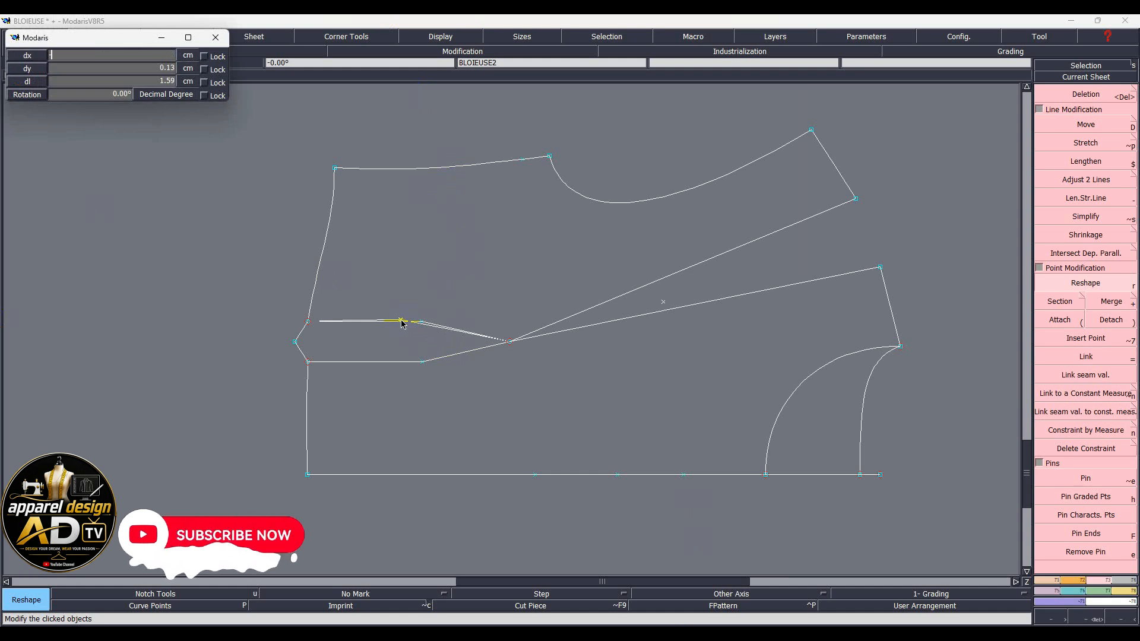
text(0)
key(Return)
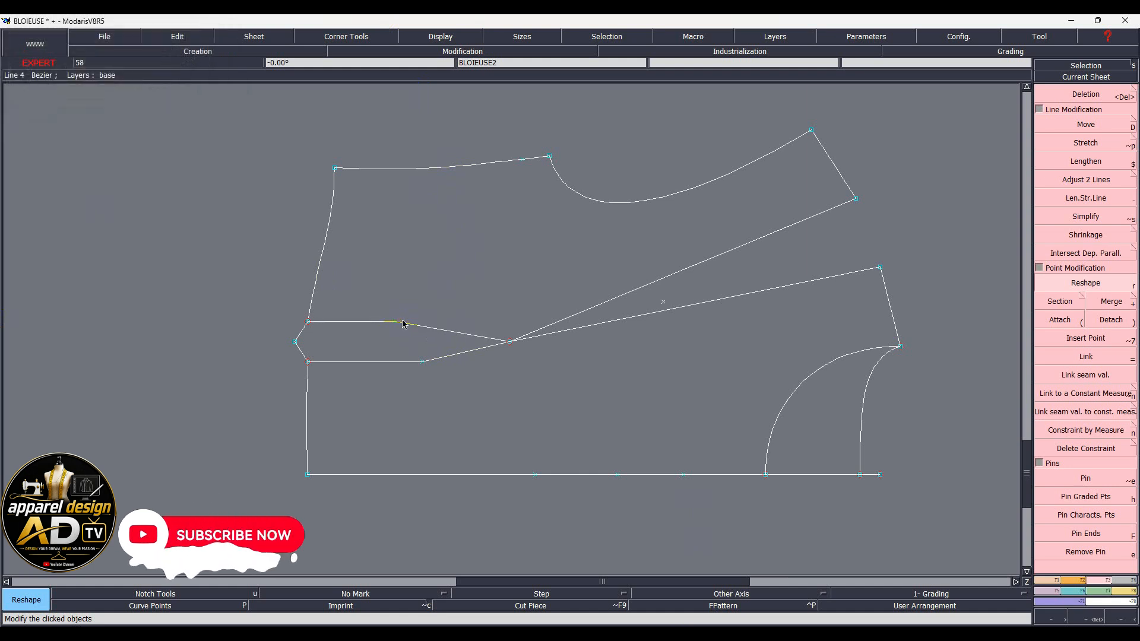
click(422, 362)
key(Down)
text(-1.5)
key(Return)
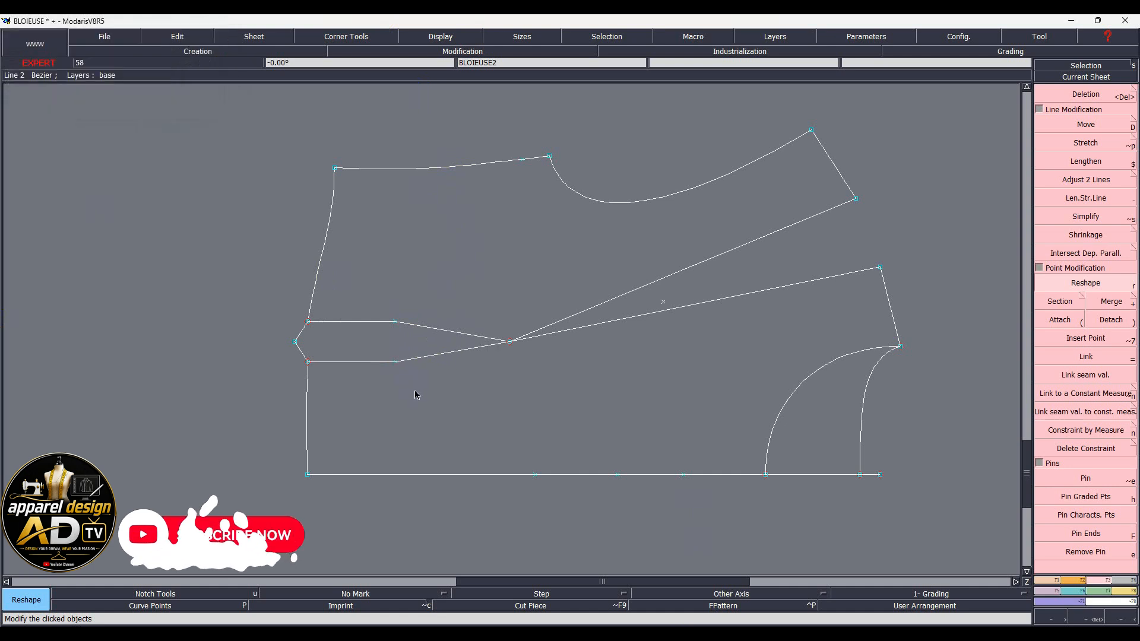
Step: Display the curve handles and reshape both waist dart legs into slight outward curves between their intermediate points and the dart tip
key(shift+h)
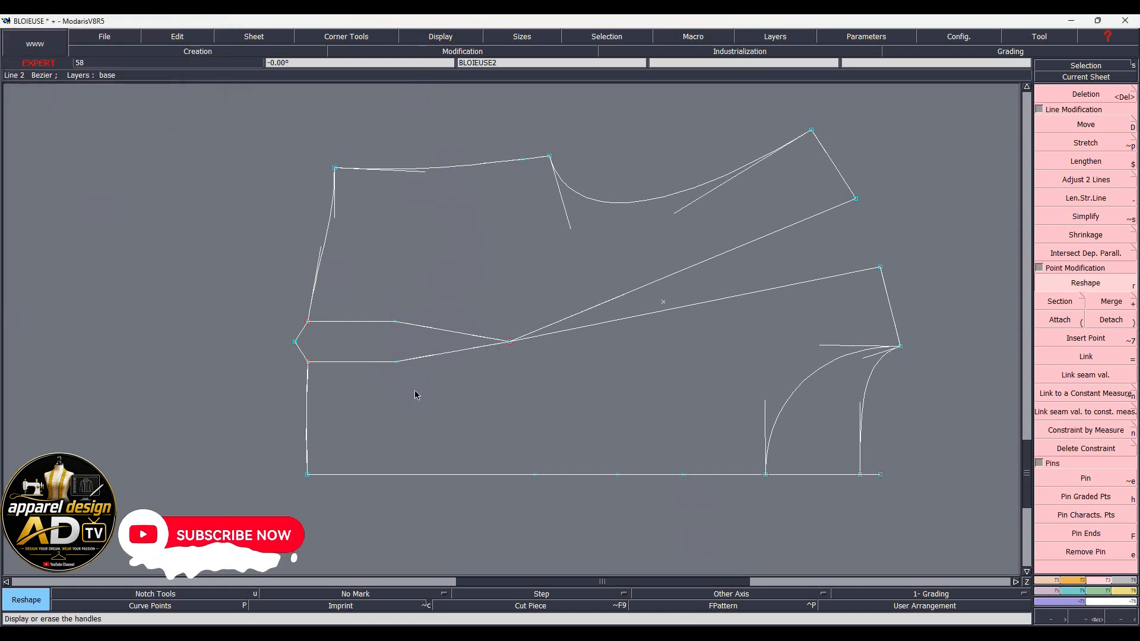
click(434, 357)
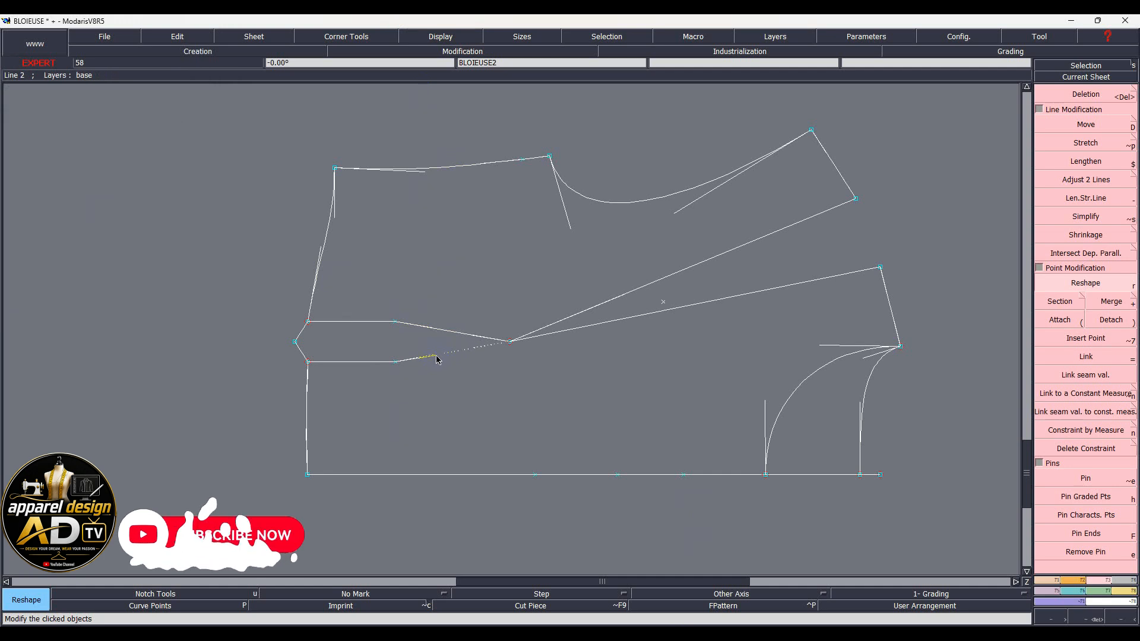
click(469, 354)
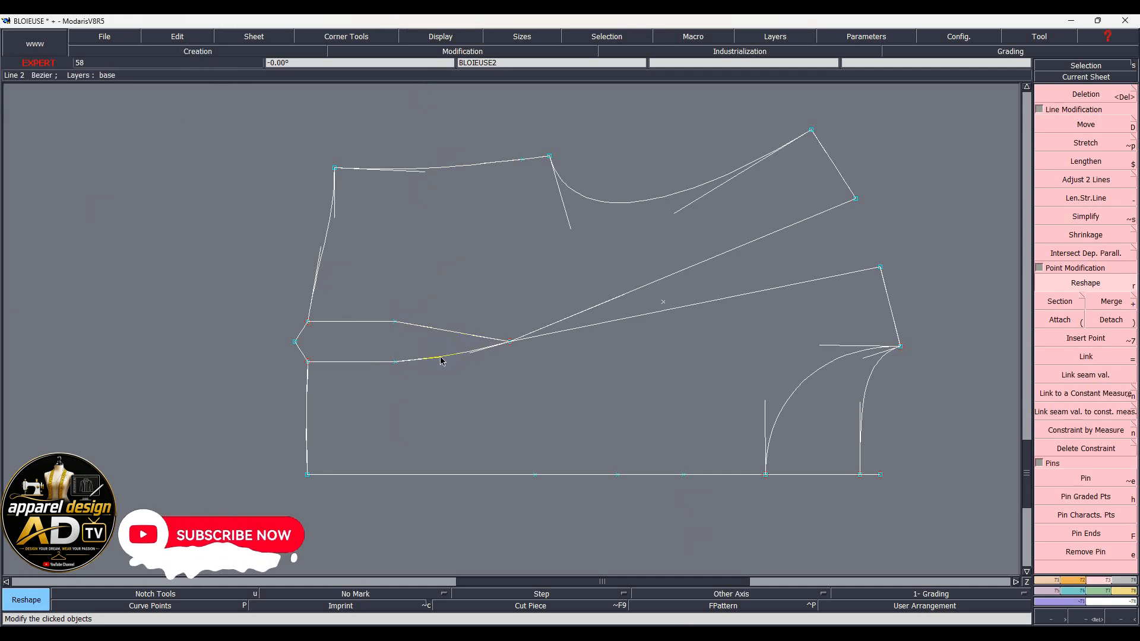
shift+click(441, 358)
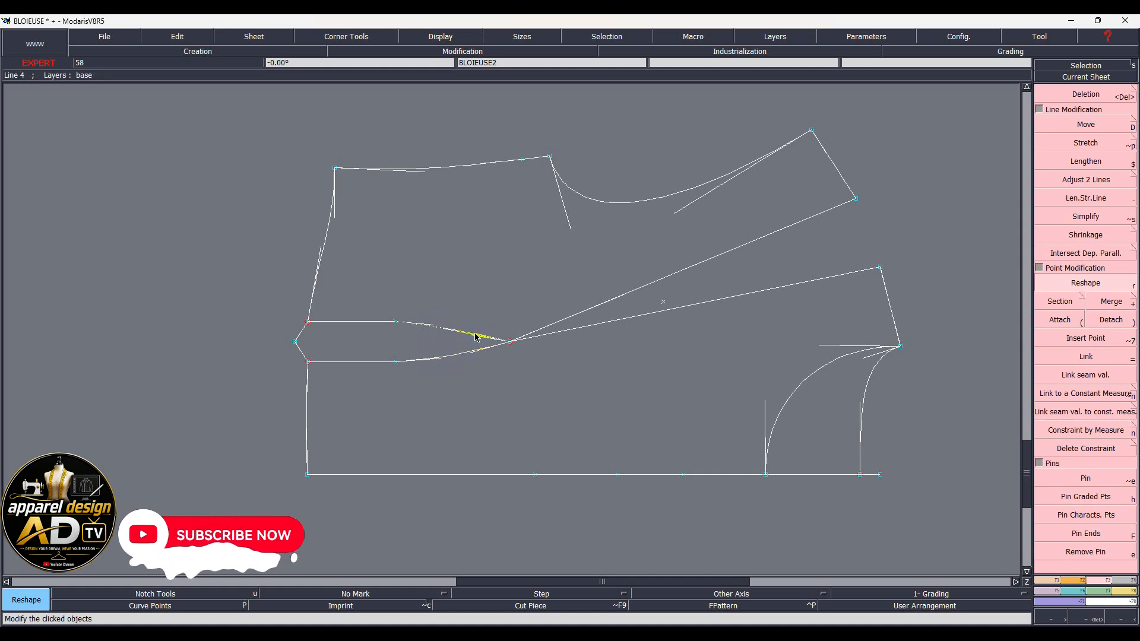
click(433, 327)
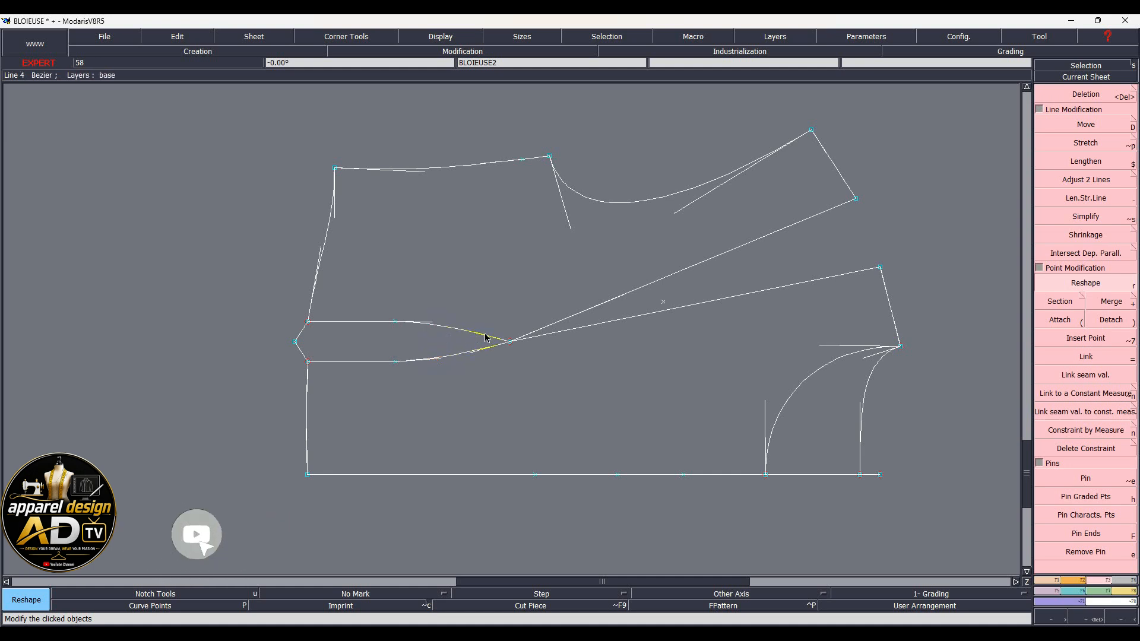
click(478, 335)
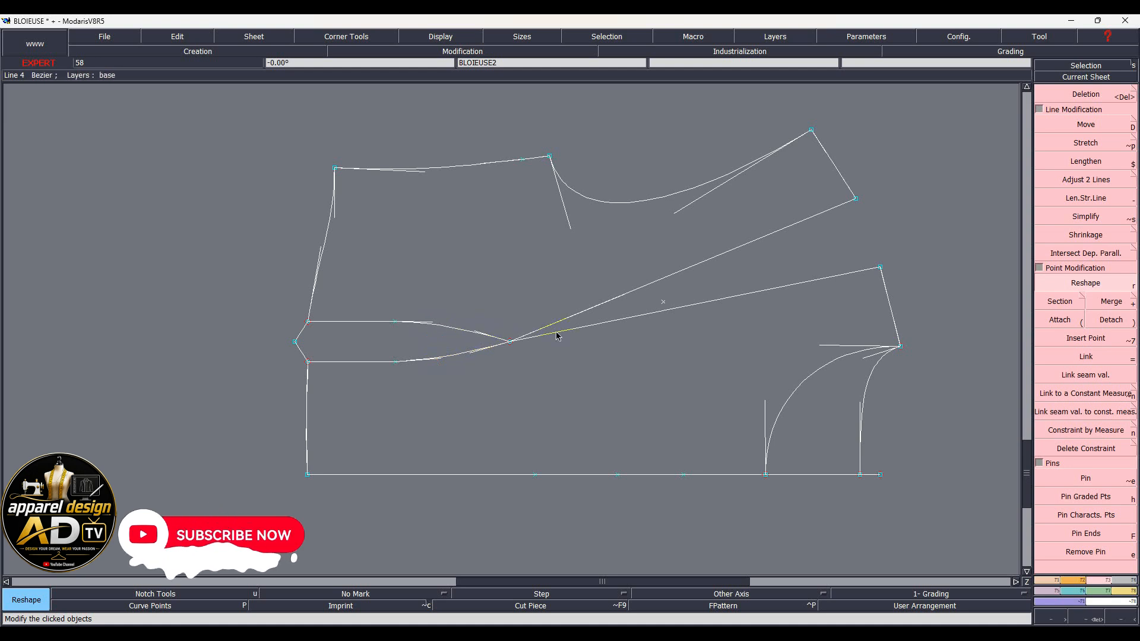
Step: Try to reshape both shoulder dart legs into curves that bow apart near the waist dart tip
click(563, 314)
click(578, 301)
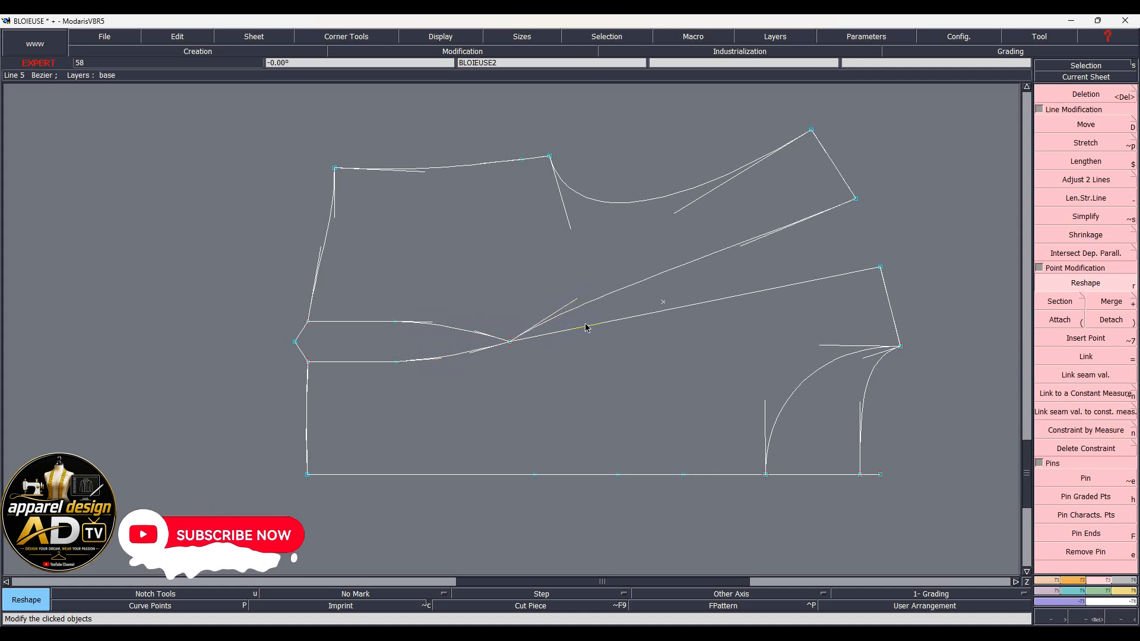
click(586, 331)
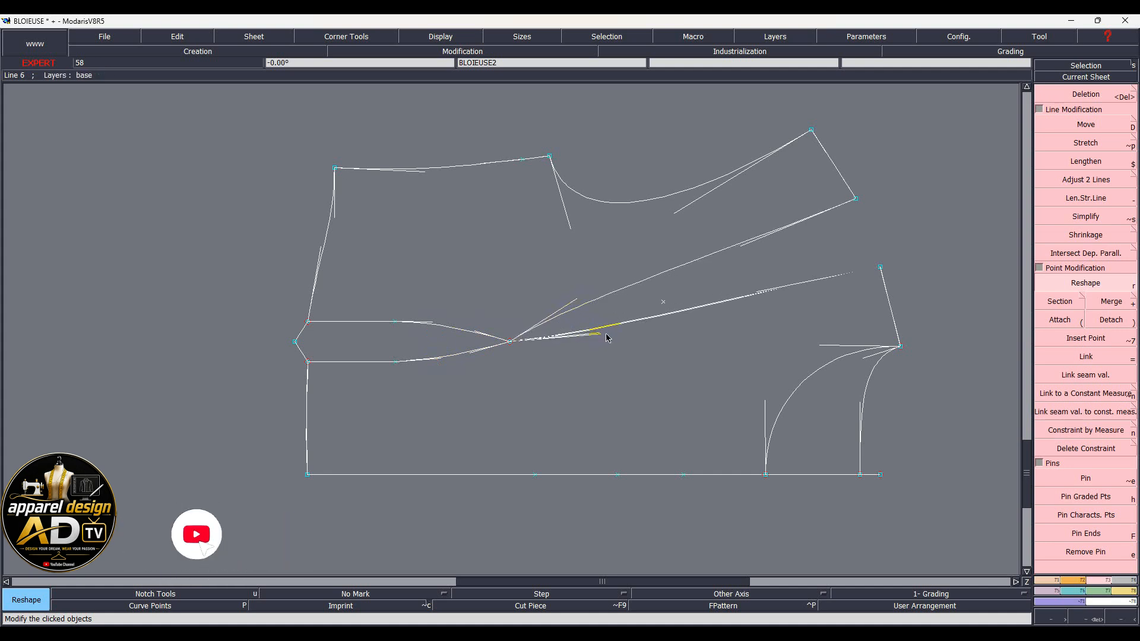
click(628, 339)
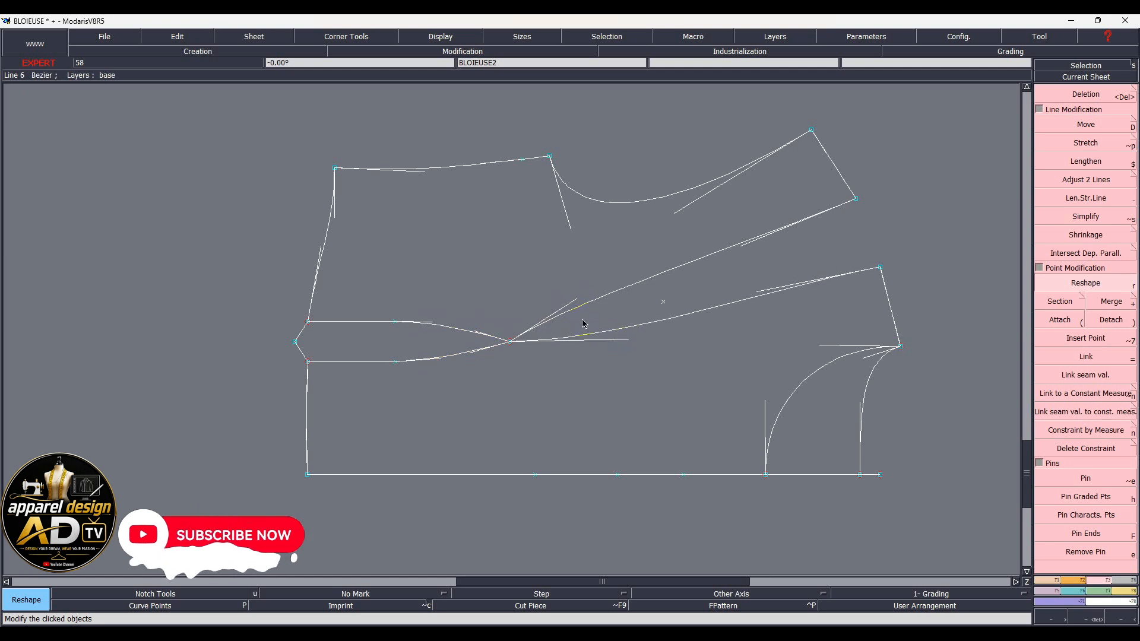
click(574, 301)
click(581, 300)
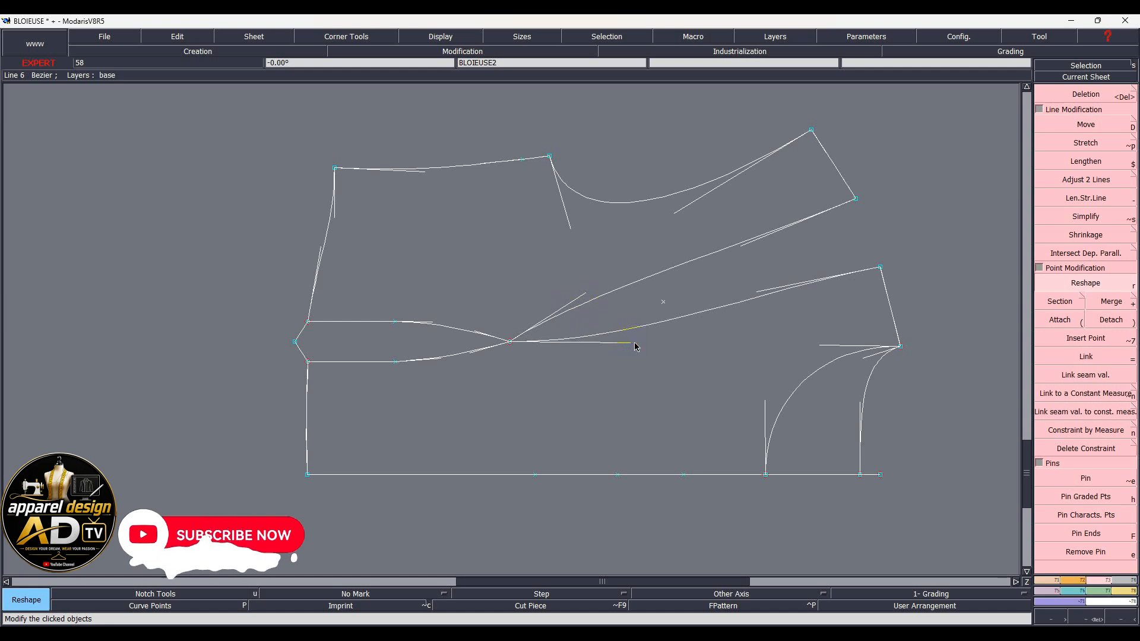
click(632, 347)
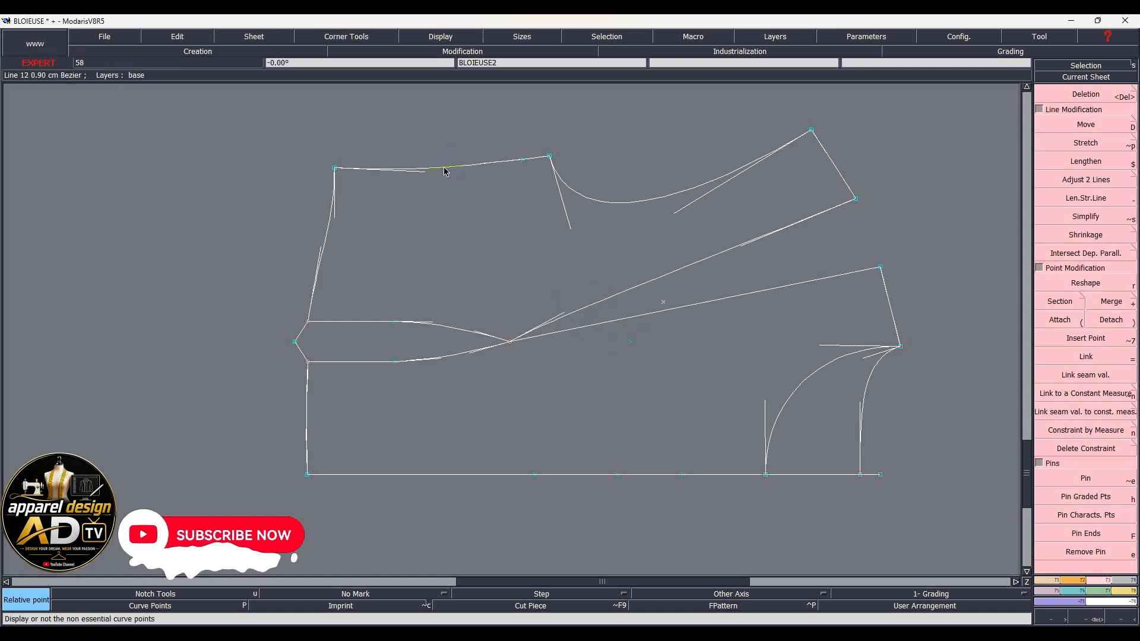
Step: Draw a three-point Bezier line from the side seam through the waist dart leg nearer the side seam to the centre front
key(b)
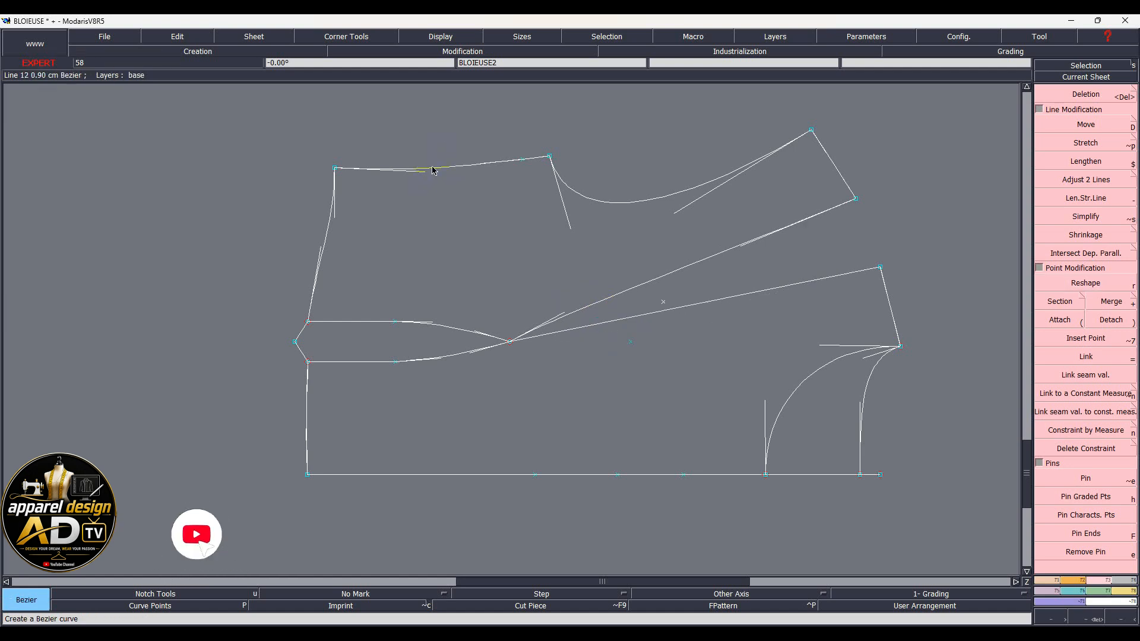
click(435, 169)
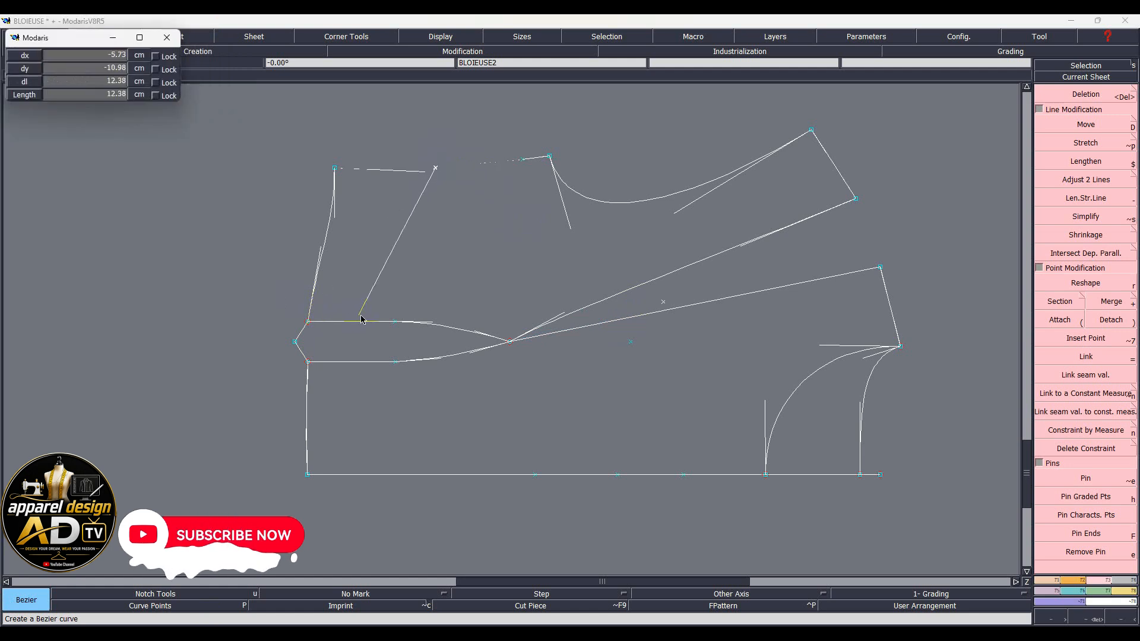
click(381, 322)
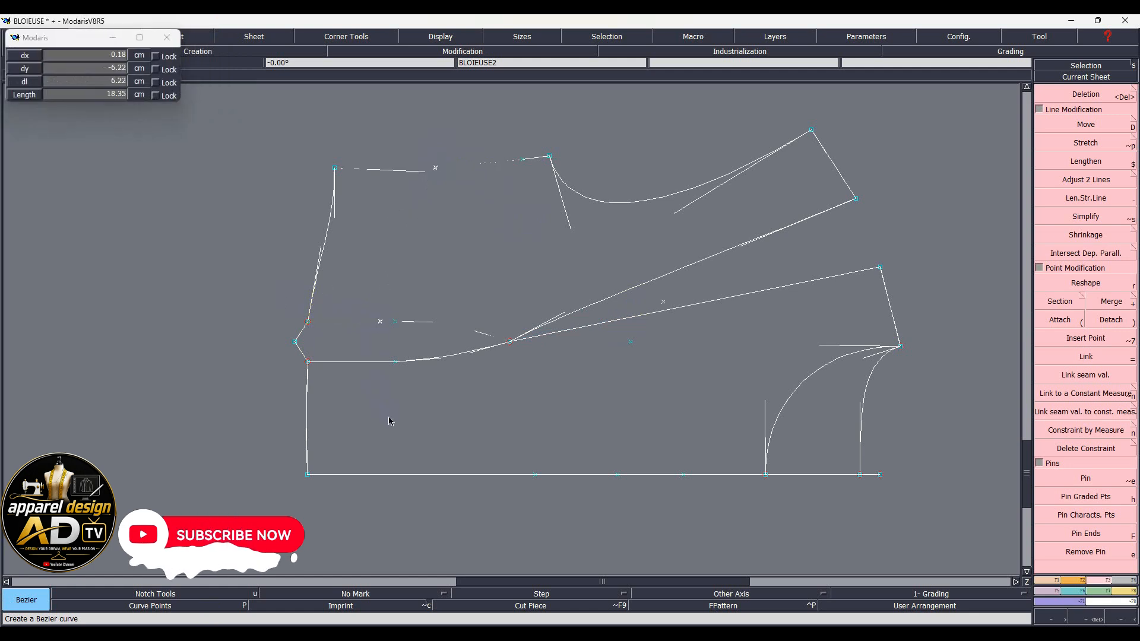
click(426, 475)
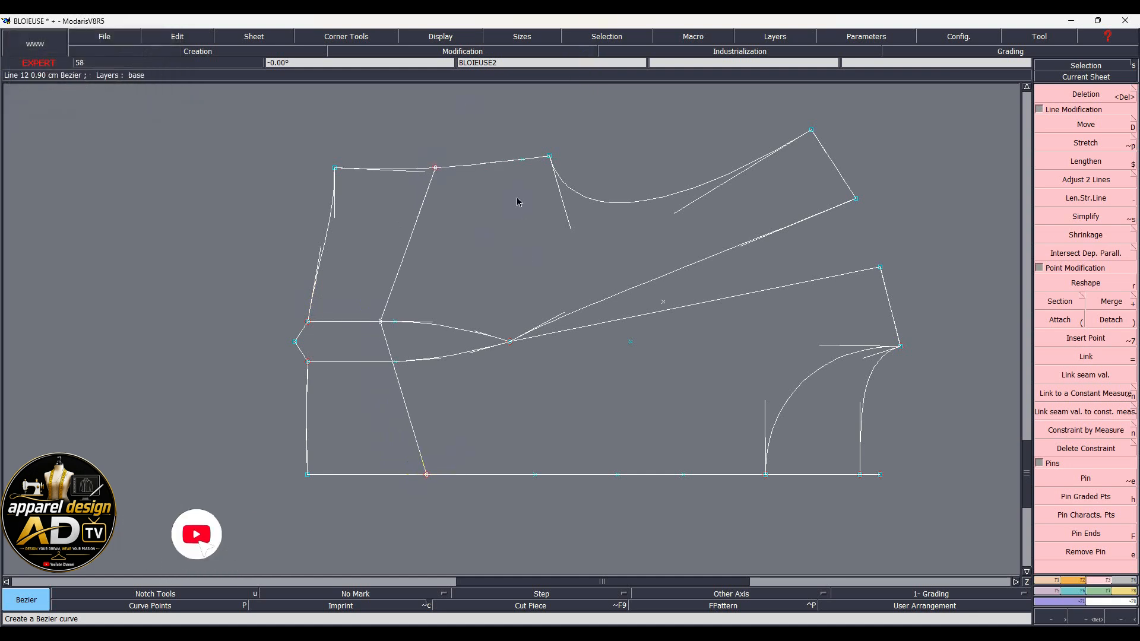
Step: Reshape both segments of the new line across the waist dart into one smooth curve bowed toward the waistline
key(r)
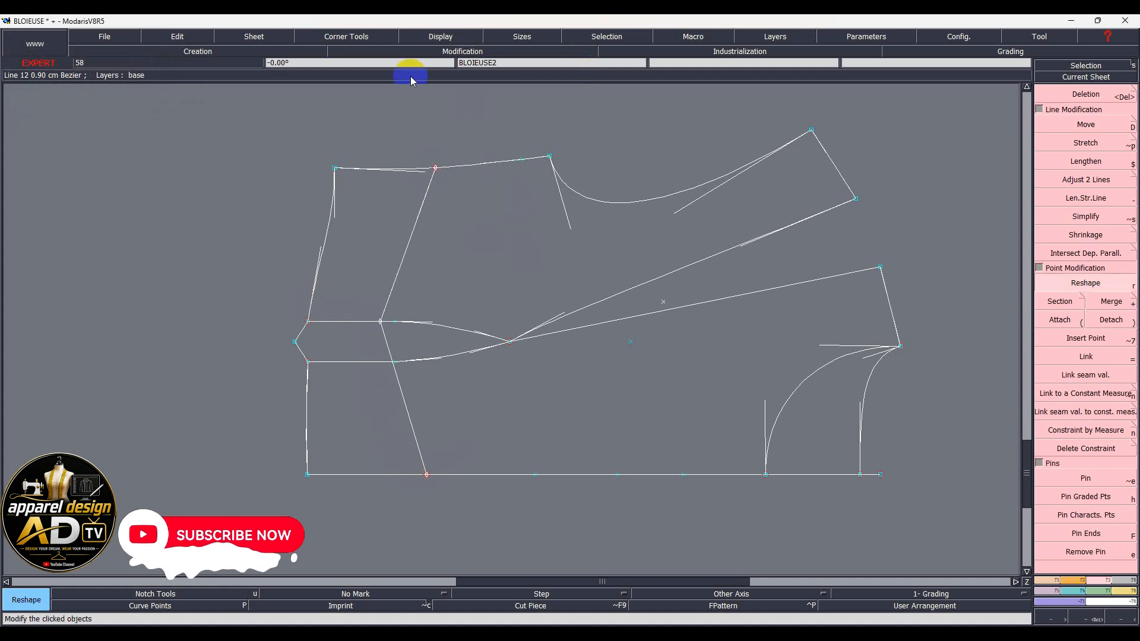
click(418, 218)
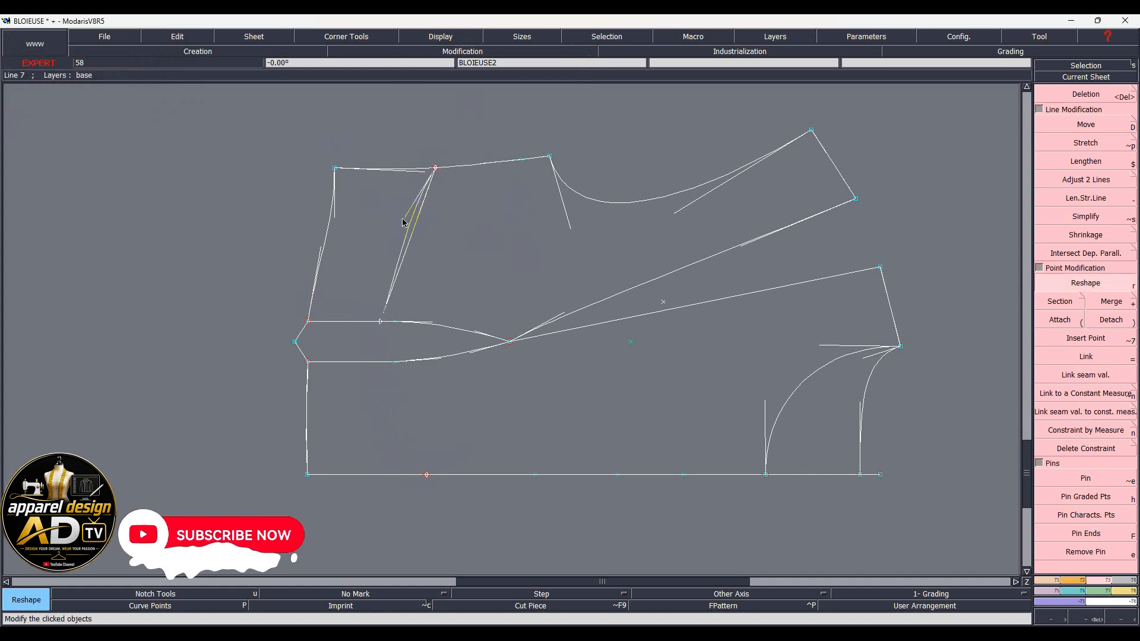
click(381, 273)
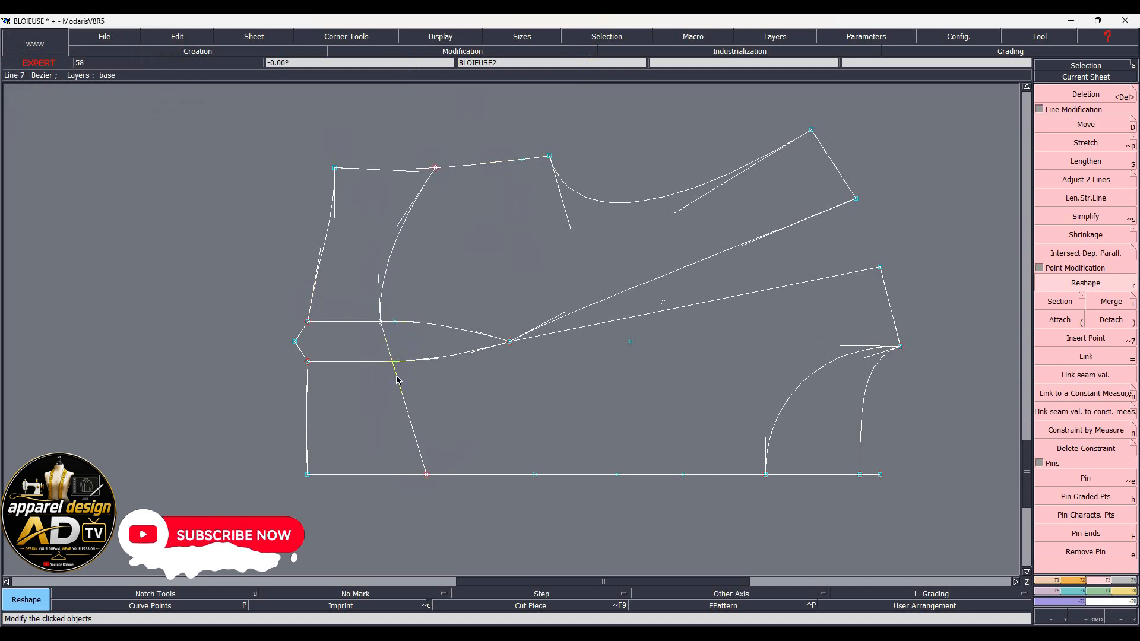
click(388, 376)
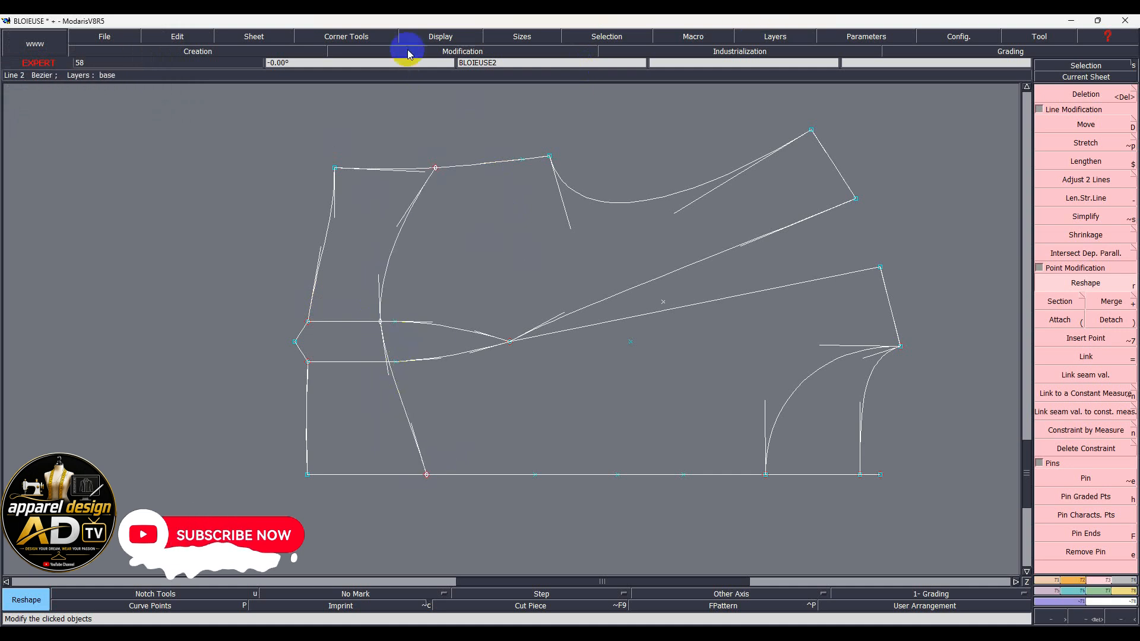
click(409, 228)
click(411, 425)
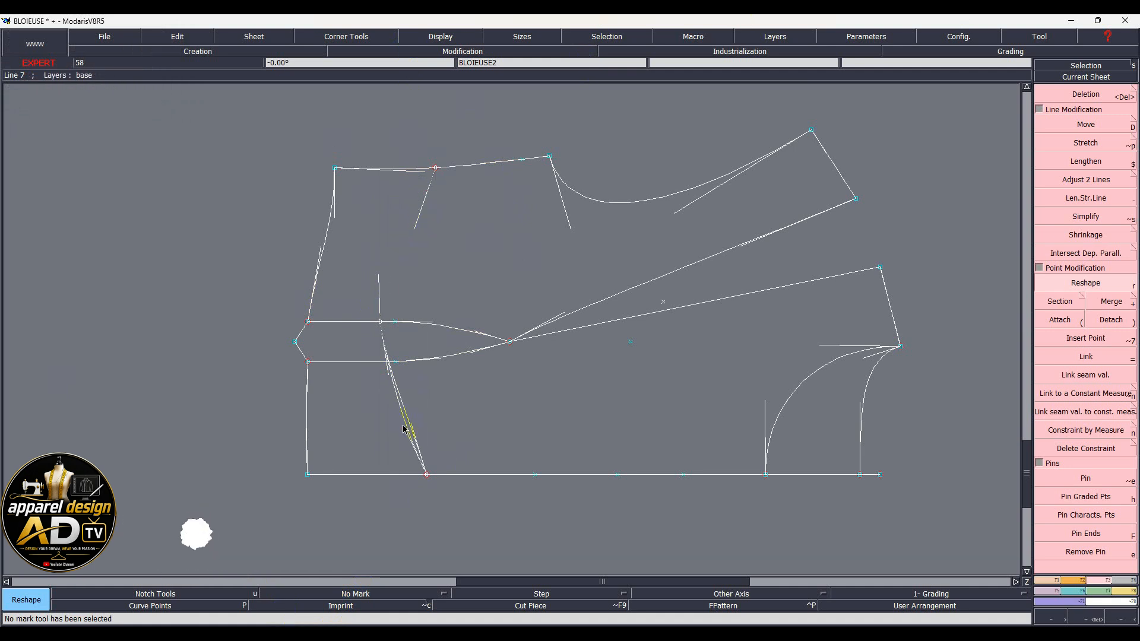
click(383, 387)
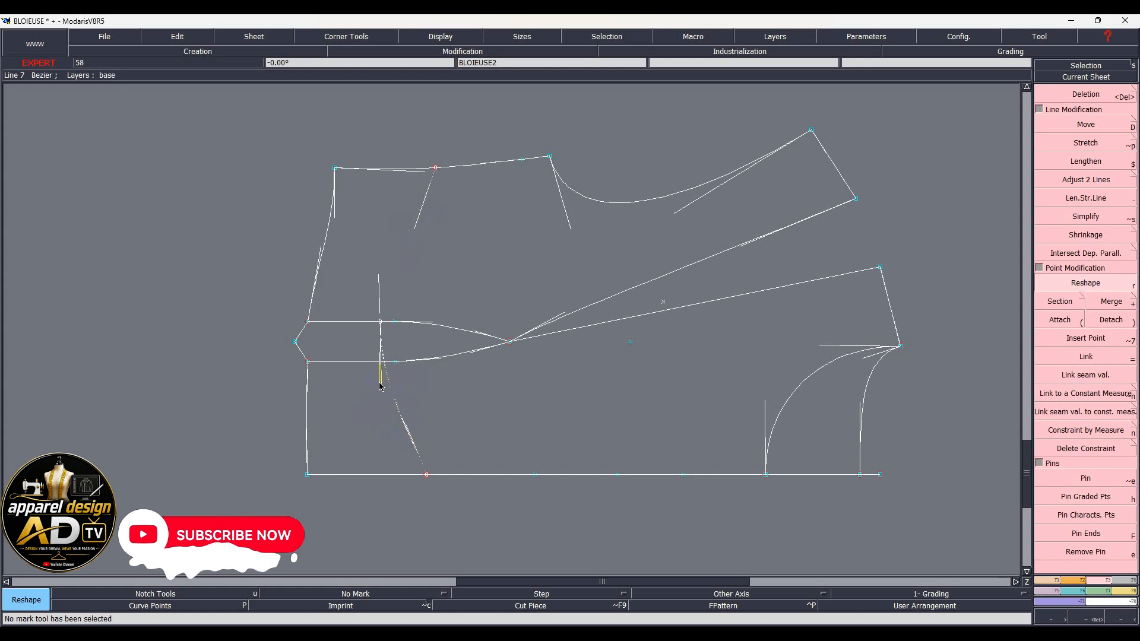
drag(379, 276, 385, 259)
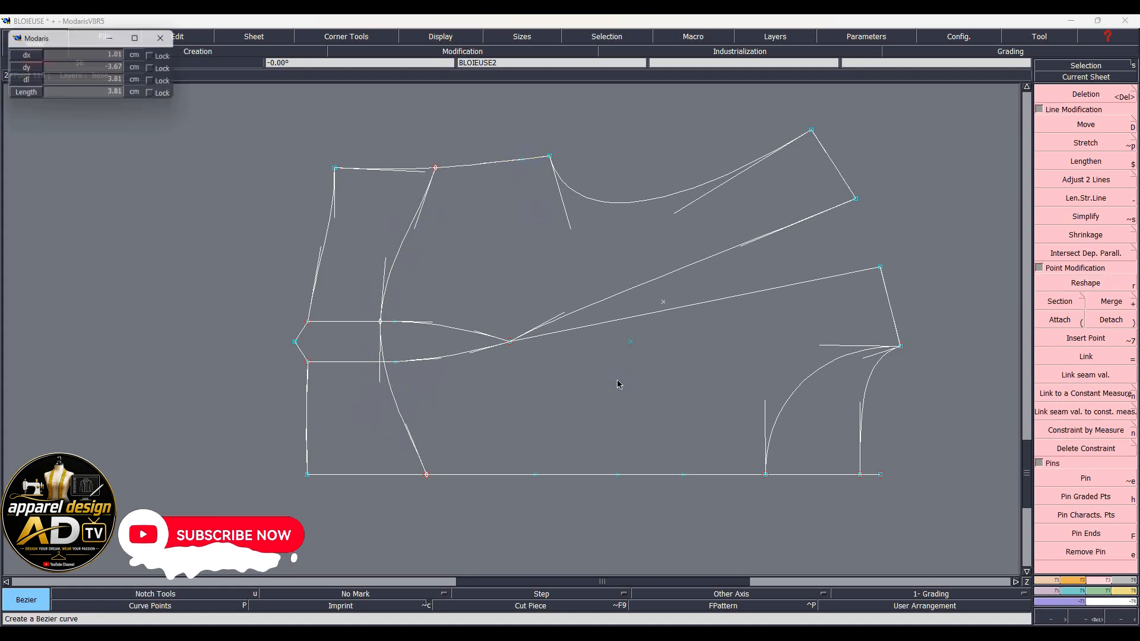
Step: Draw a second Bezier line from the side seam through the point beyond the dart tip to the centre front, and curve its segments
click(630, 342)
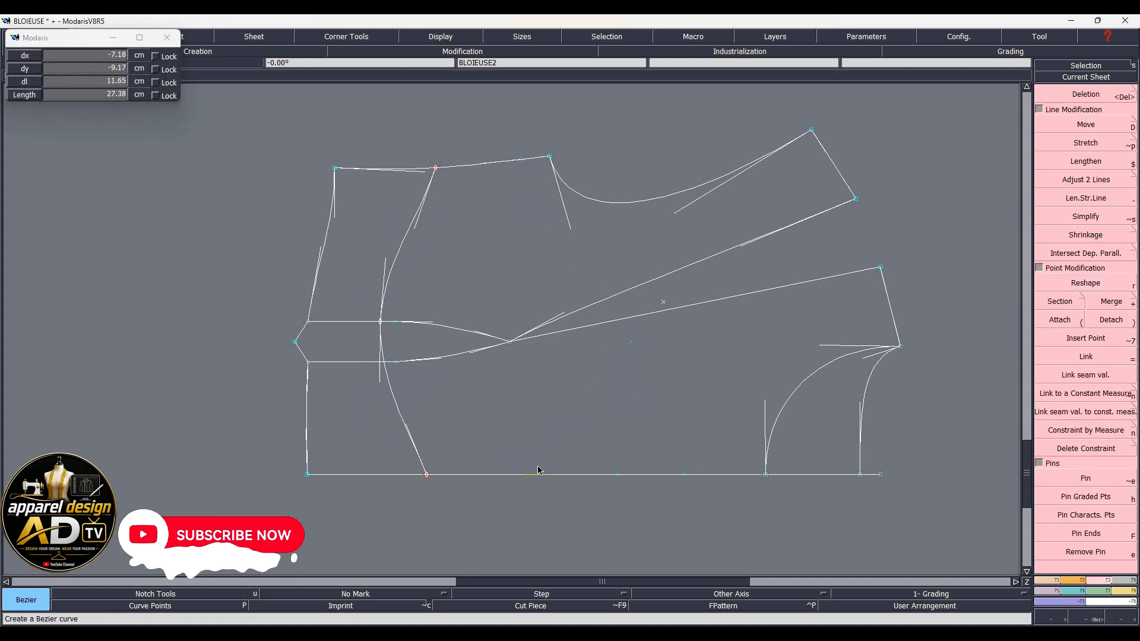
click(554, 475)
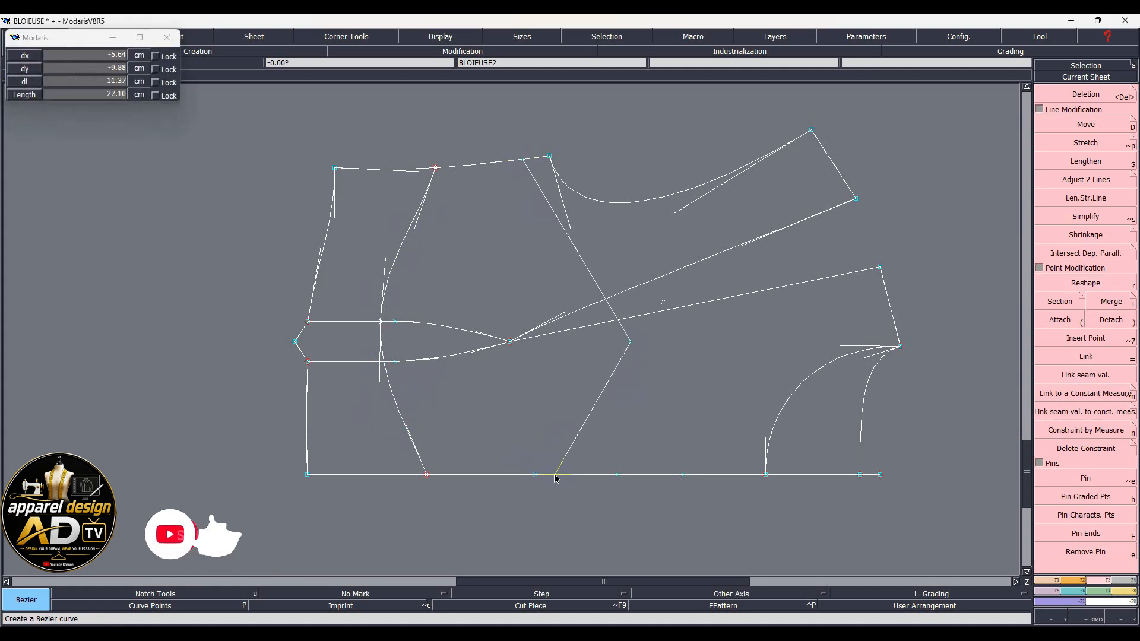
key(r)
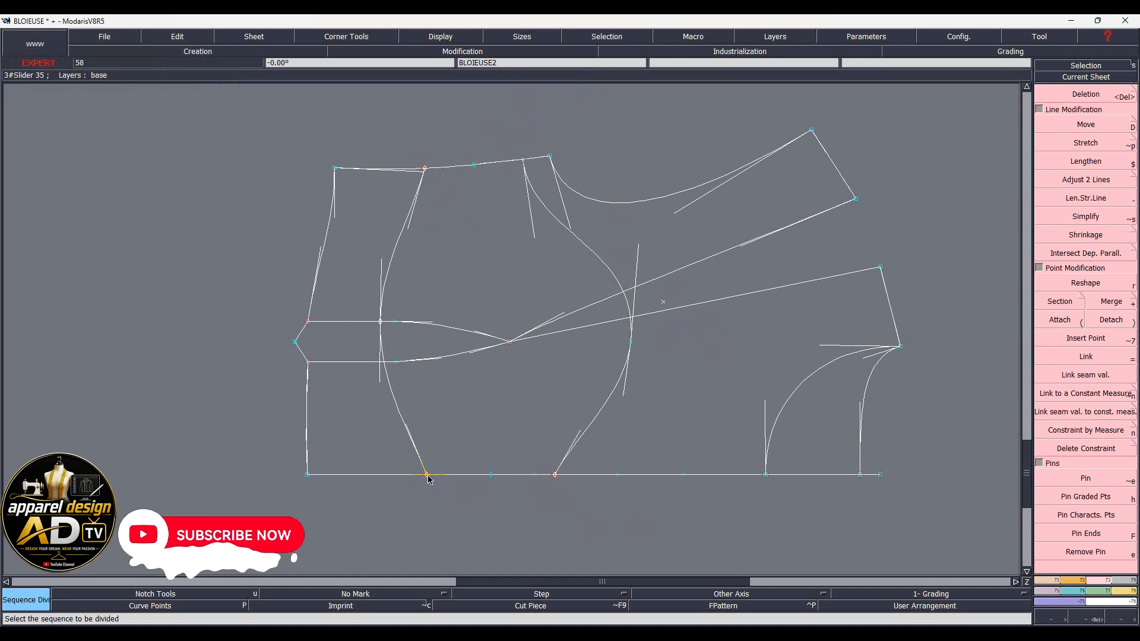
Step: Draw a Bezier line from the centre front through the dart tip to the side seam, between the two curved style lines
click(490, 475)
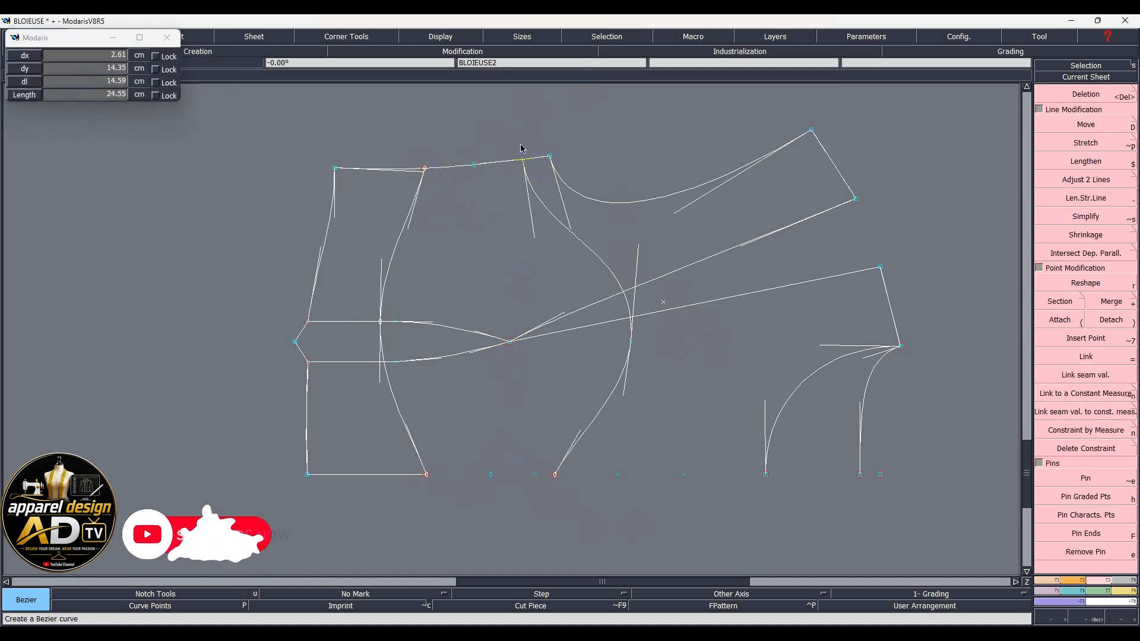
click(473, 165)
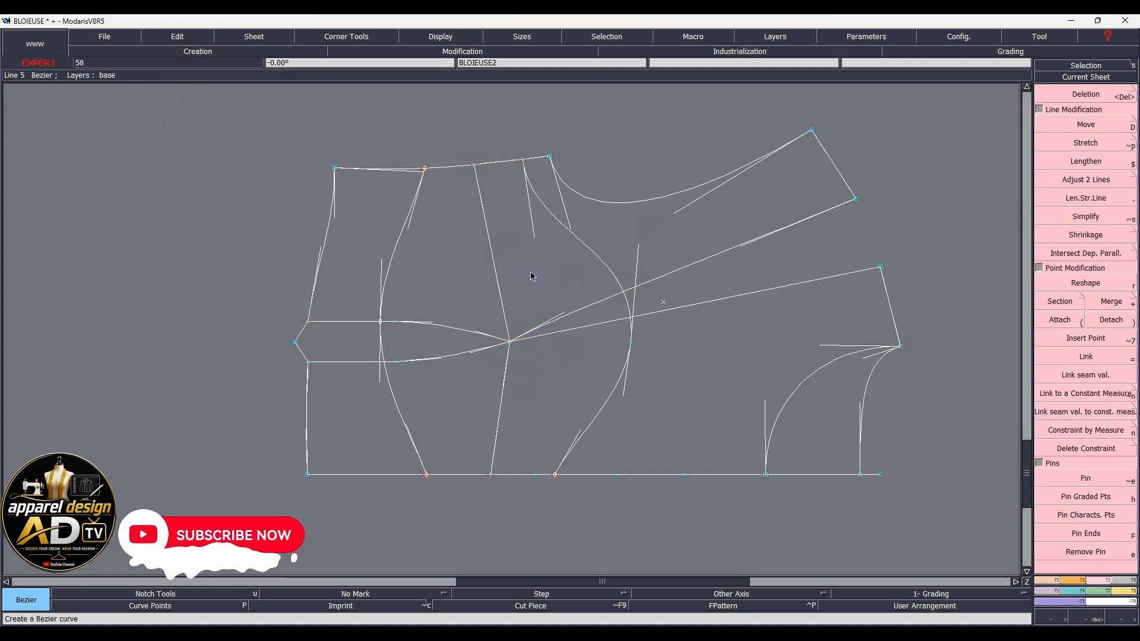
Step: Extract the side panel between the dart tip line, the upper shoulder dart leg and the armhole-side curve, and arrange the sheets
click(518, 237)
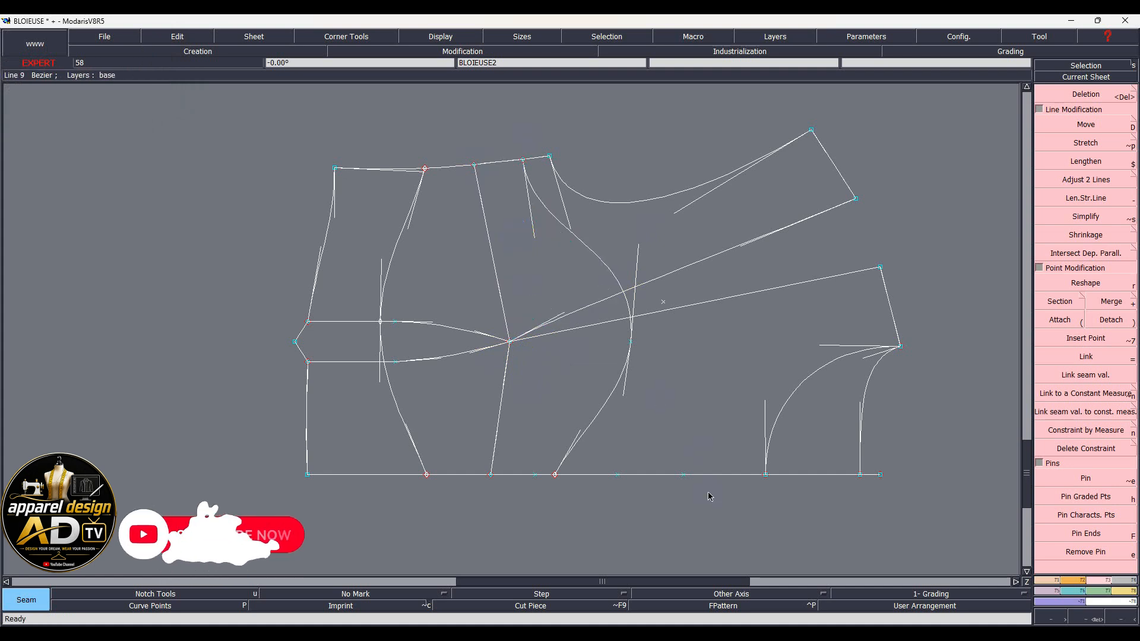
key(j)
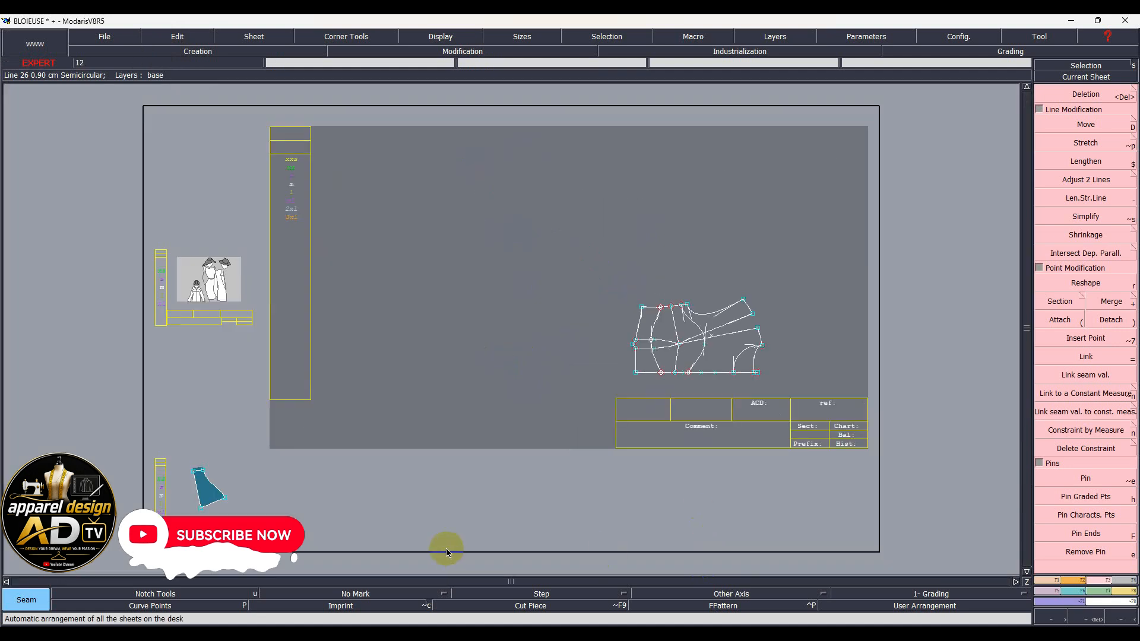
key(a)
Step: Marry the extracted armhole-side panel onto the BLOIEUSE2 sheet at the dart tip
click(1086, 125)
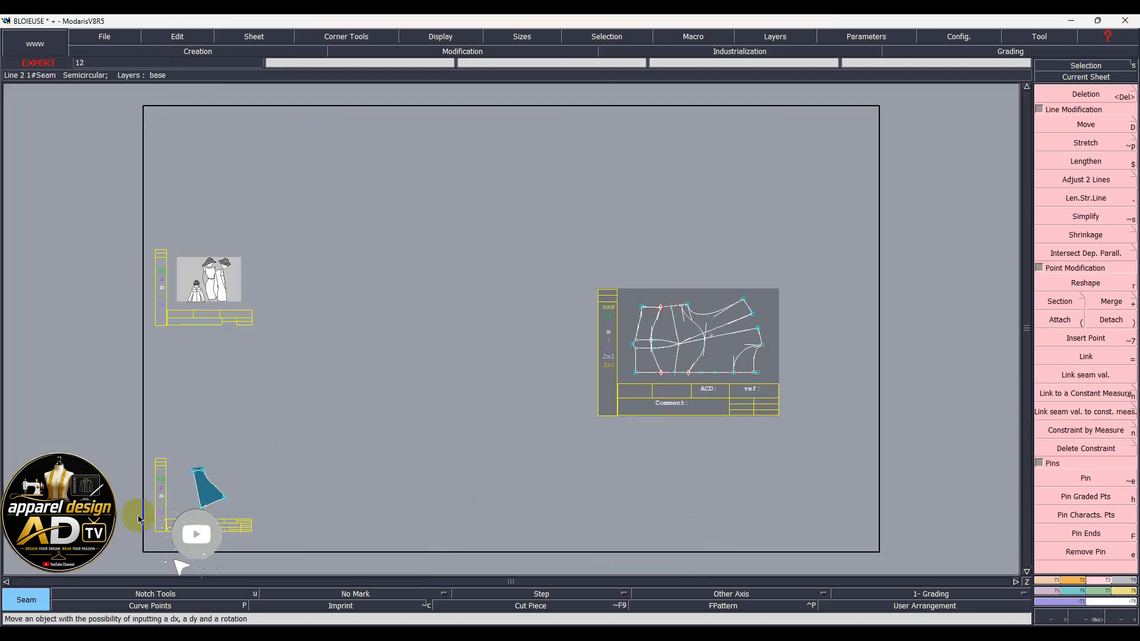
click(205, 498)
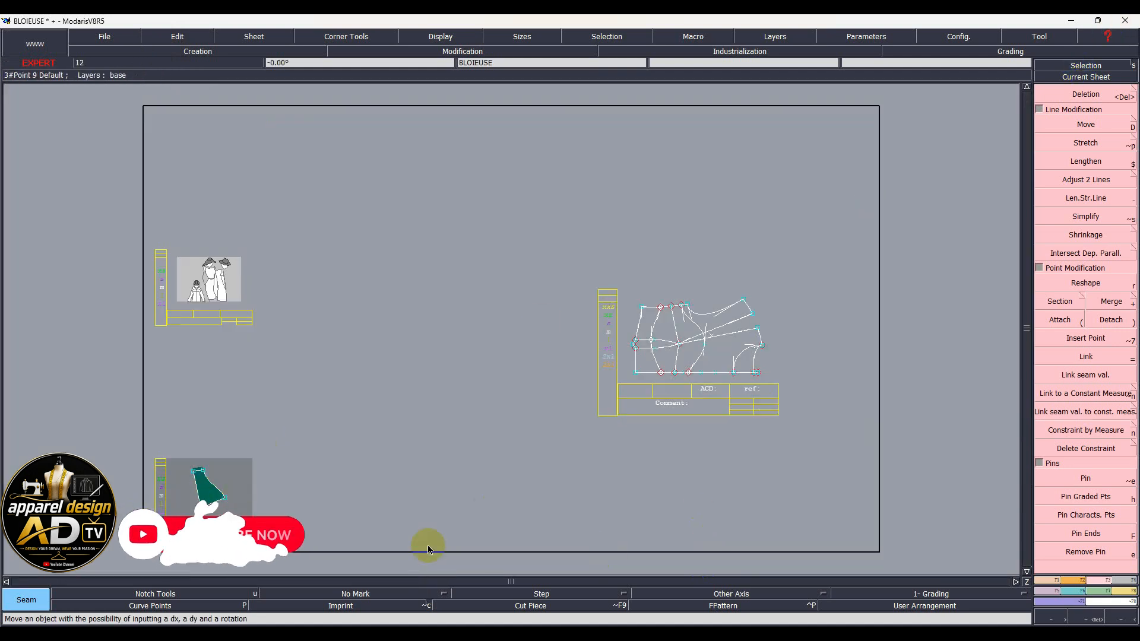
click(1070, 580)
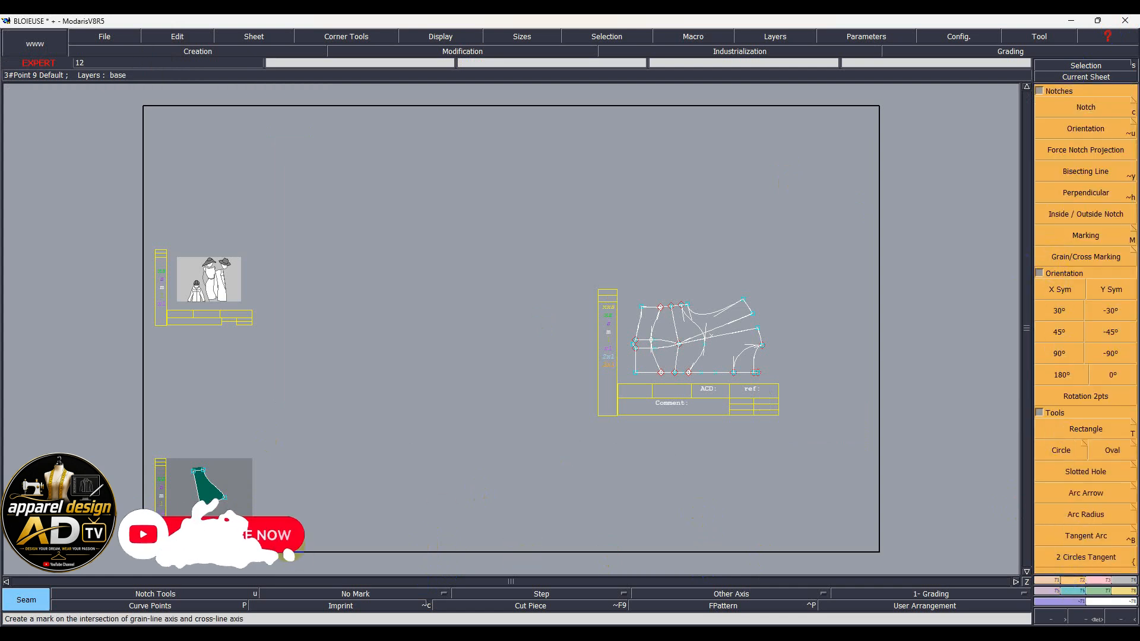
key(m)
click(201, 508)
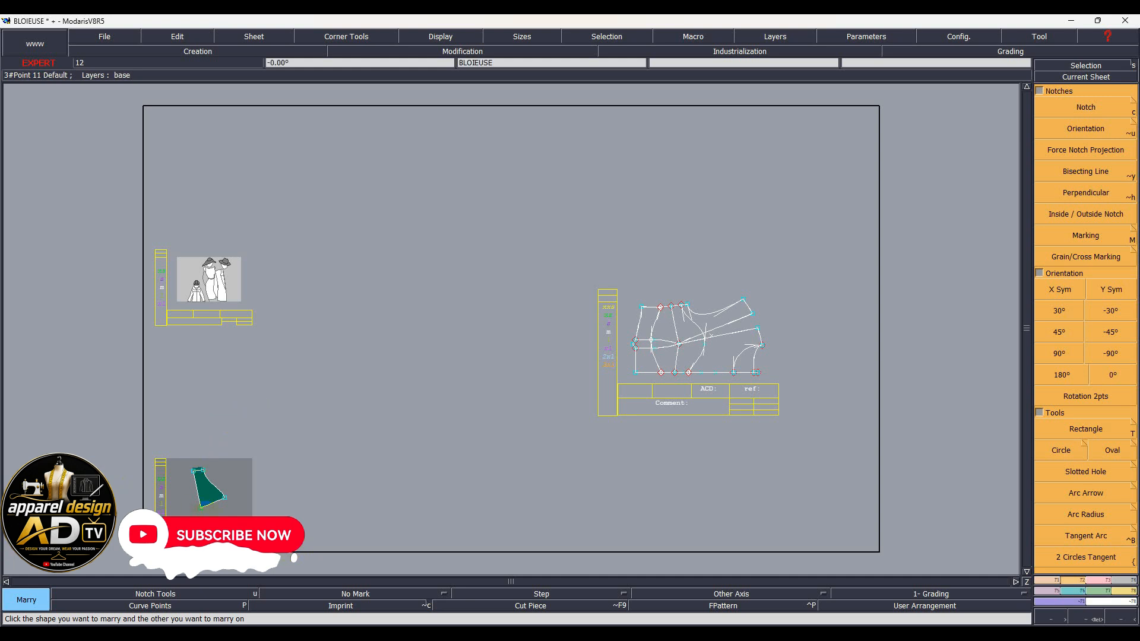
click(678, 343)
scroll(815, 281, up, 3)
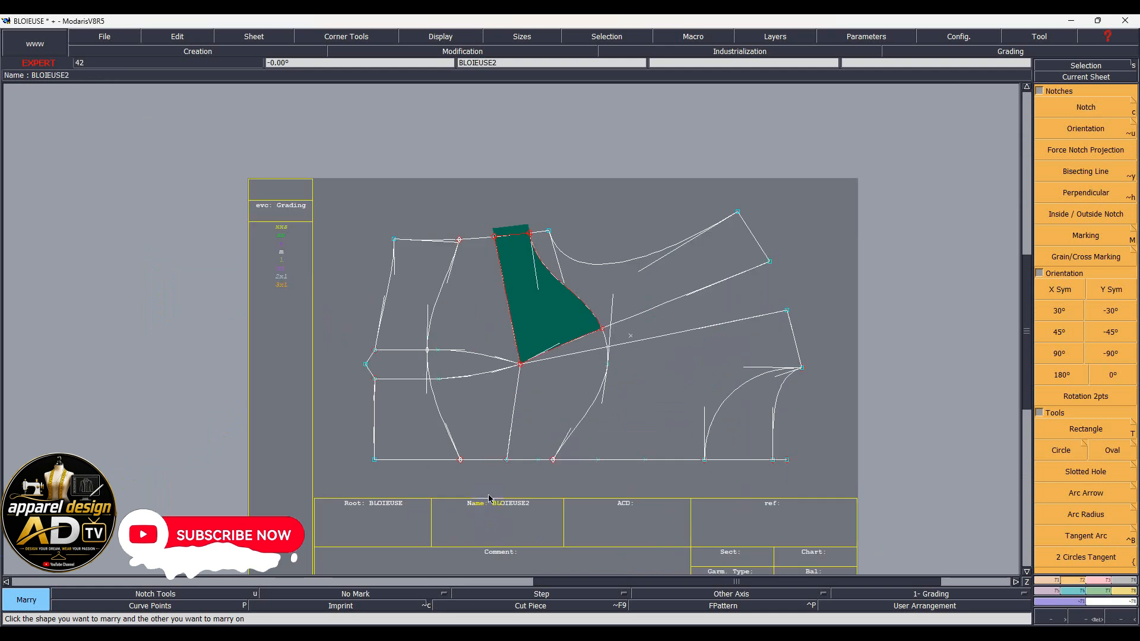
scroll(749, 206, down, 2)
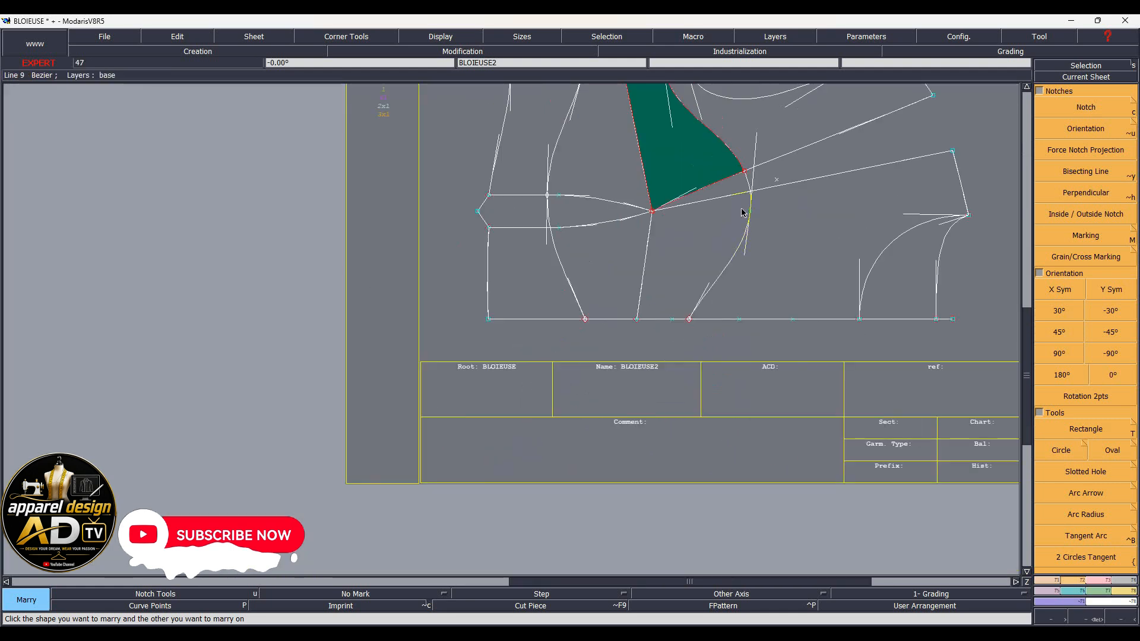
key(Home)
scroll(641, 220, up, 2)
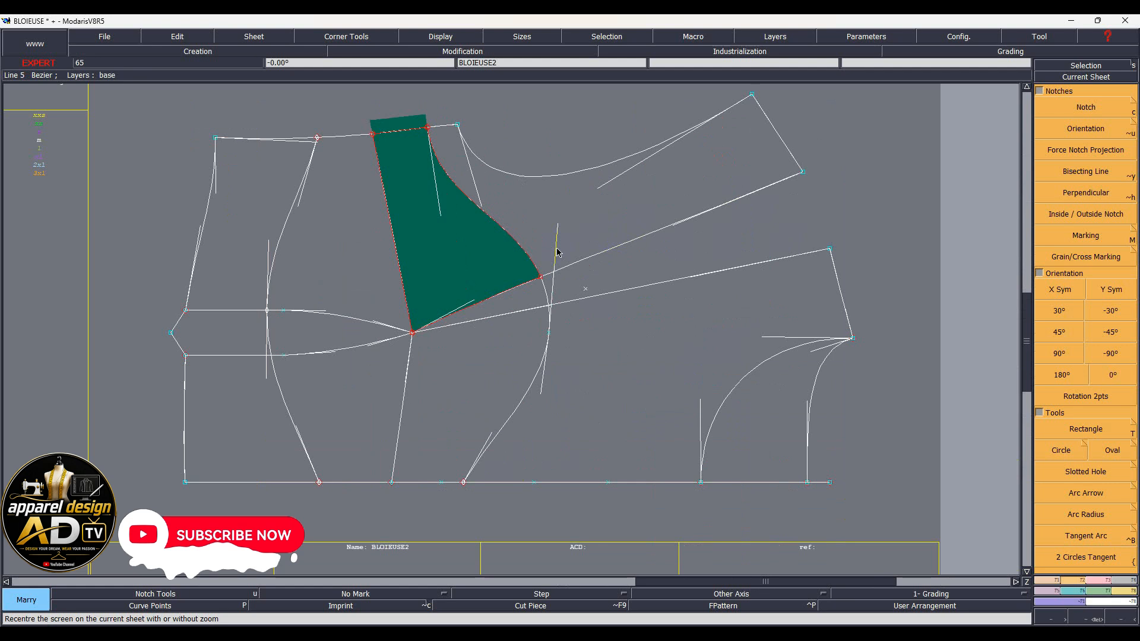
Step: Rotate the married panel about the dart tip until its edge meets the opposite shoulder dart leg
key(r)
drag(477, 215, 466, 257)
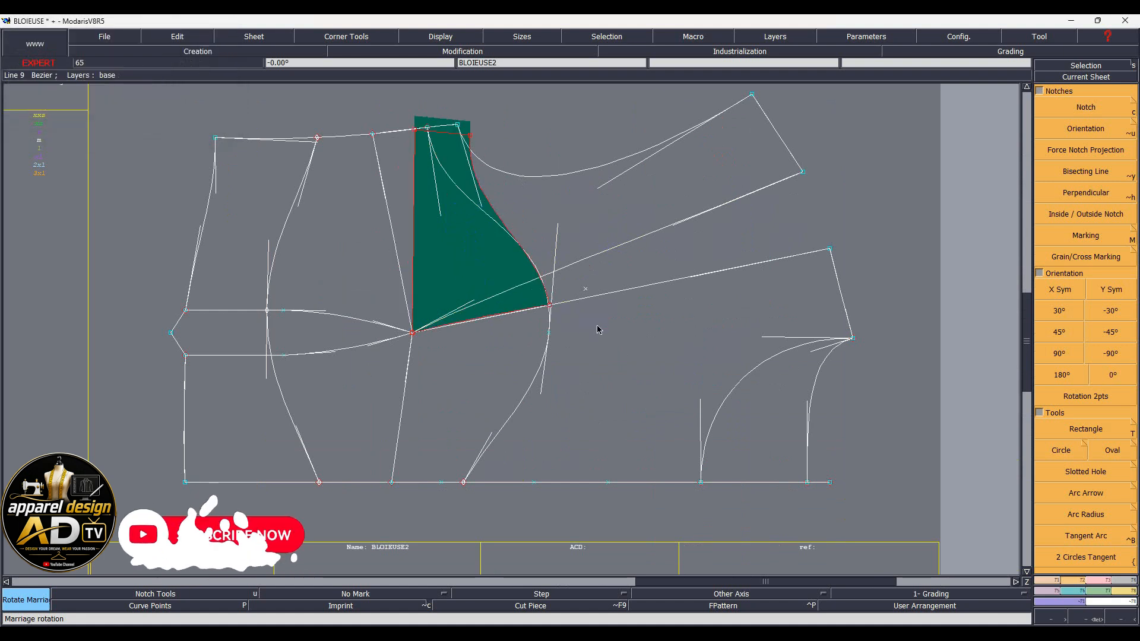
scroll(597, 325, up, 2)
scroll(590, 326, up, 1)
mouse_move(423, 246)
mouse_down()
mouse_move(383, 229)
mouse_move(426, 244)
mouse_up()
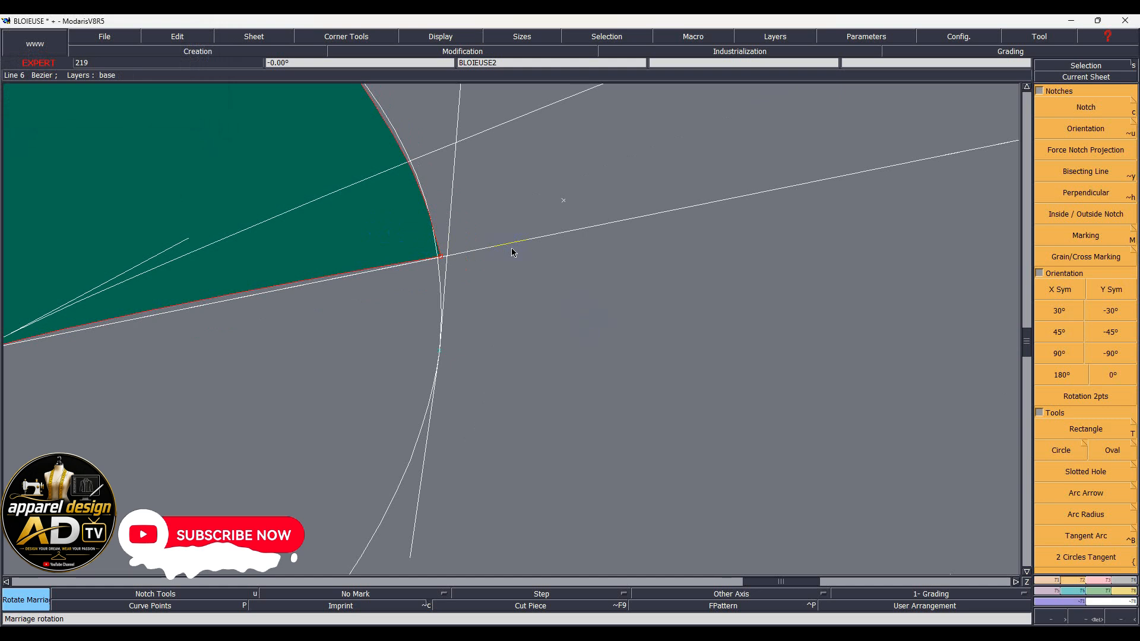
scroll(513, 252, down, 2)
scroll(409, 272, down, 1)
key(Home)
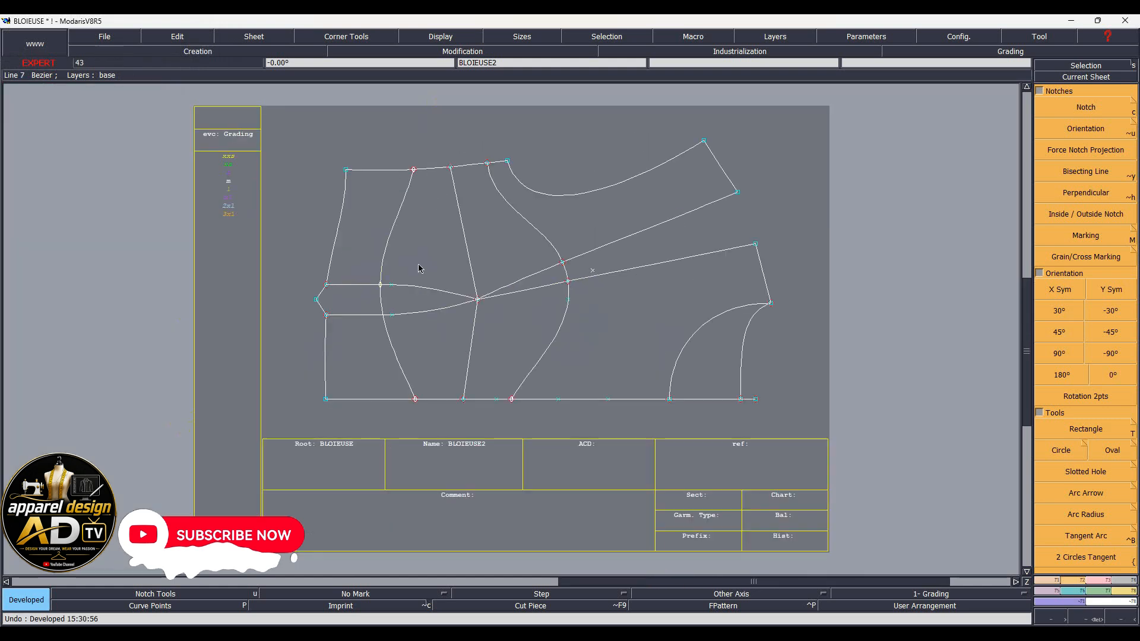
Step: Extract the waist-side panel between the side seam, the waist style line, the waist dart leg and the dart tip line
key(x)
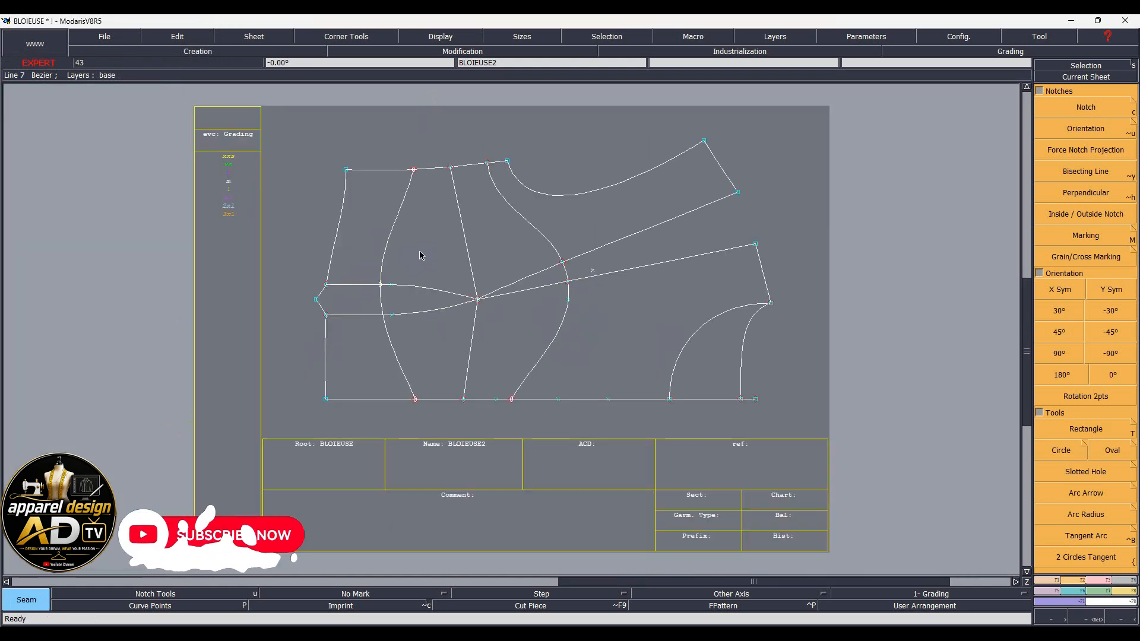
click(420, 255)
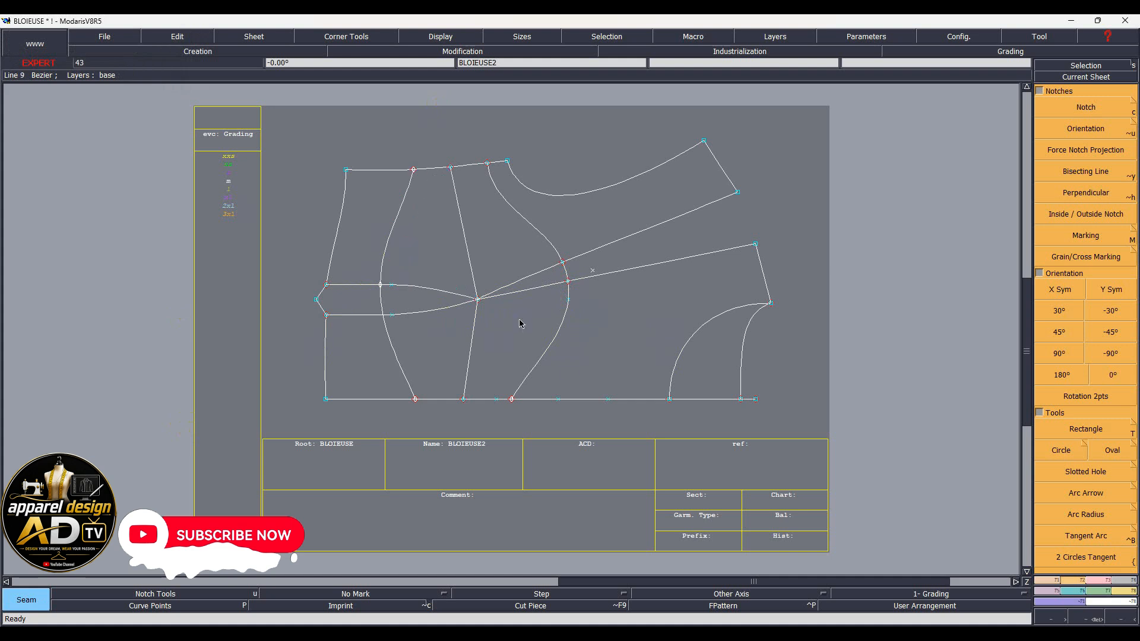
key(z)
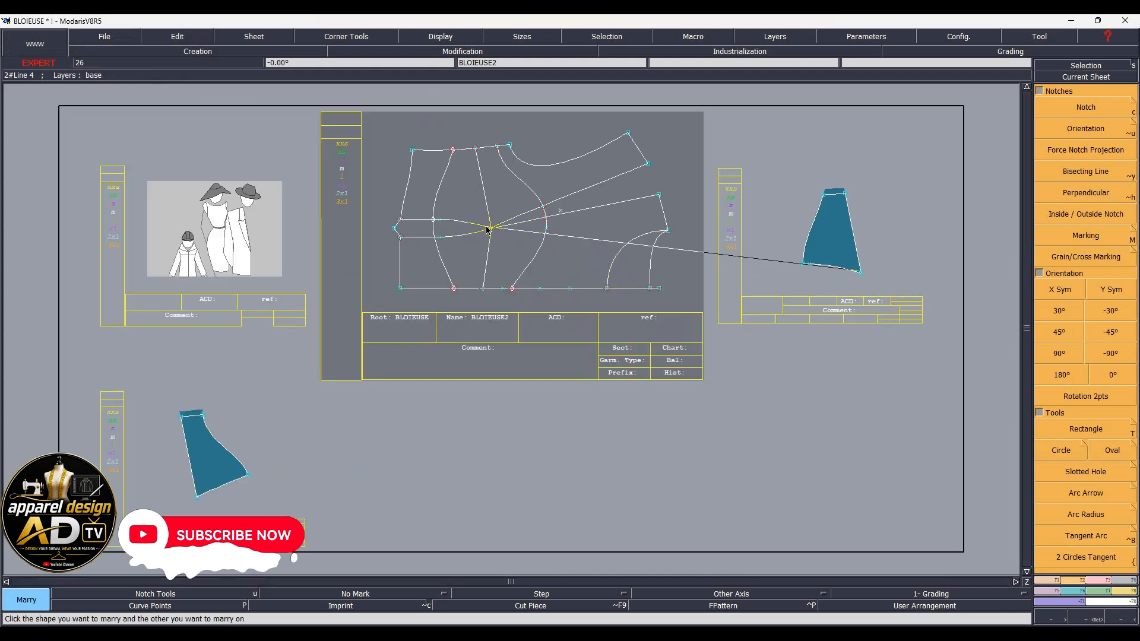
Step: Marry the waist-side panel to the BLOIEUSE2 sheet and move its corner exactly onto the dart tip
click(488, 229)
scroll(453, 173, up, 3)
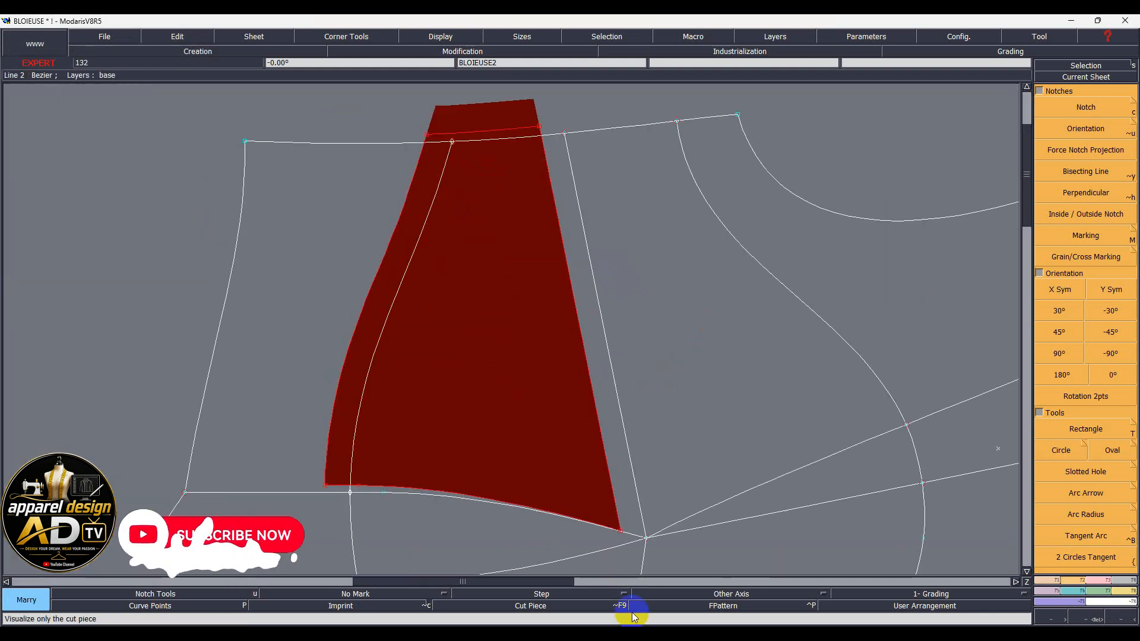
key(ctrl+m)
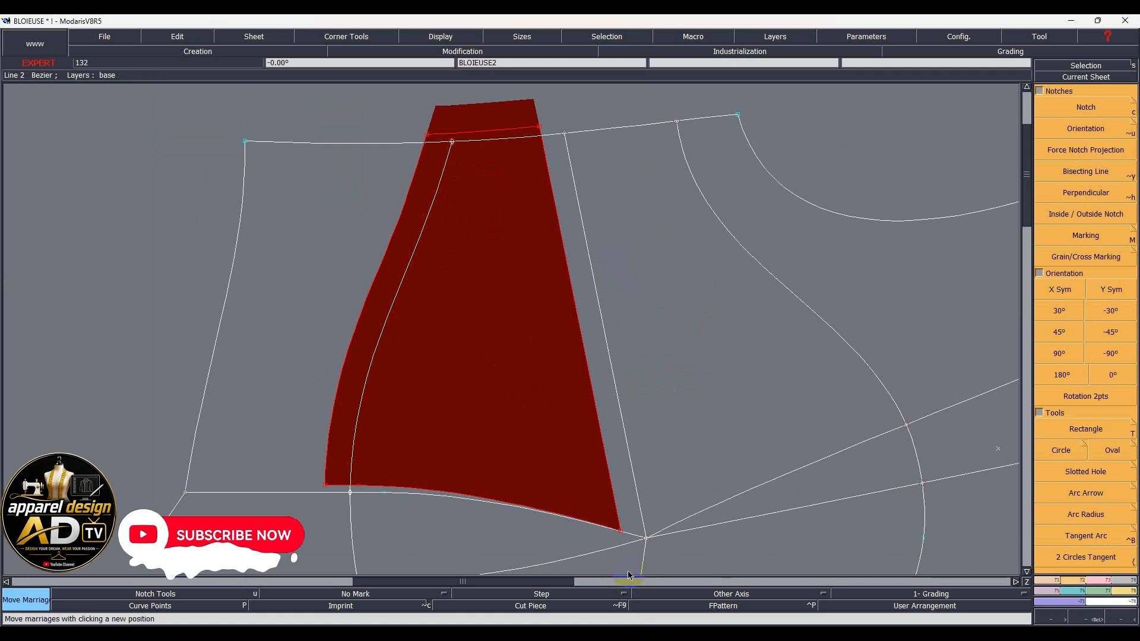
click(620, 531)
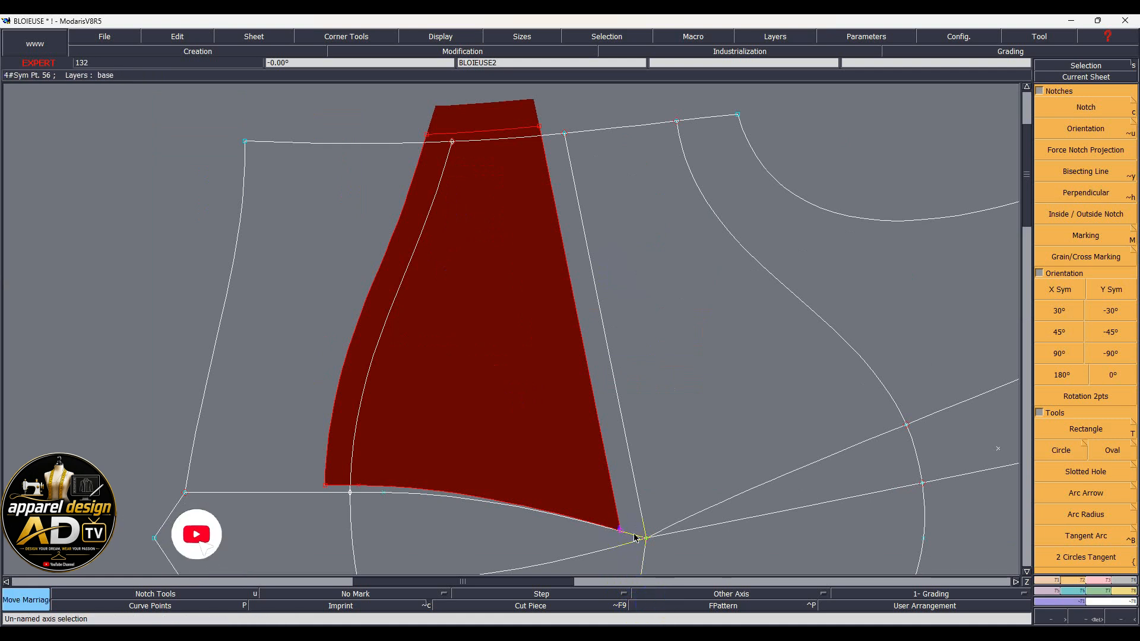
click(646, 537)
key(Home)
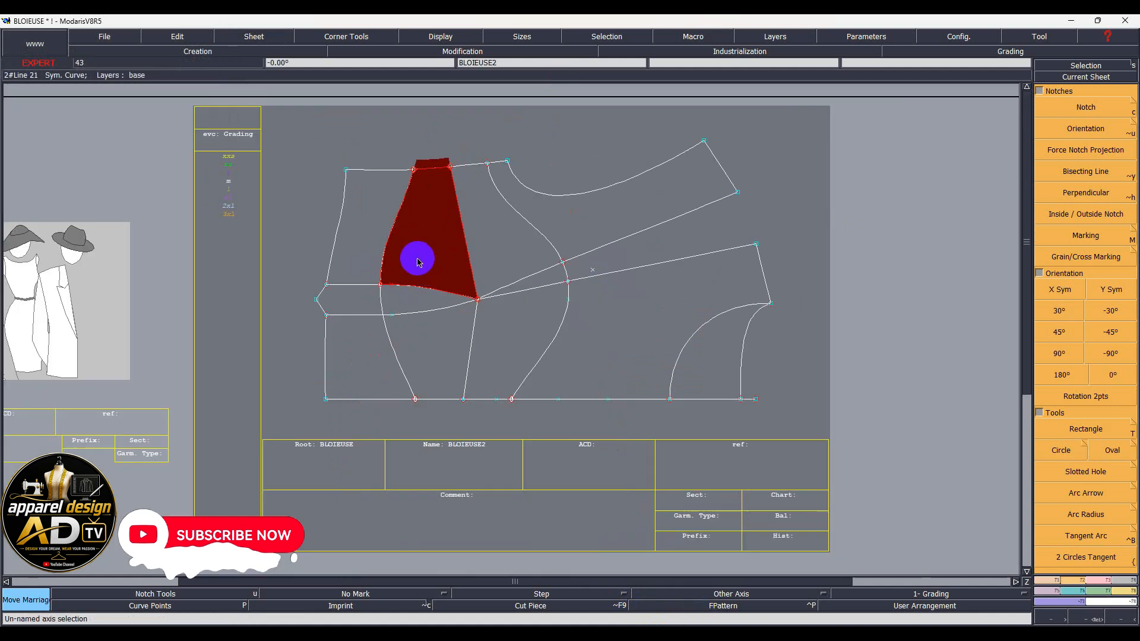
Step: Rotate the married waist-side panel about the dart tip onto the opposite waist dart leg
key(ctrl+l)
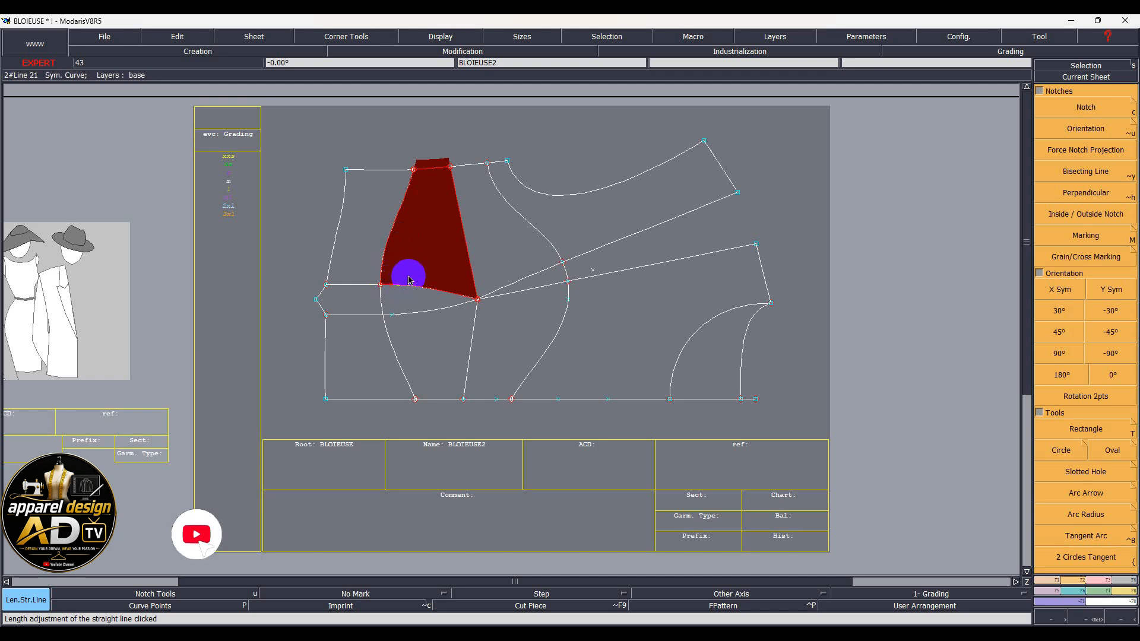
key(ctrl+r)
click(390, 261)
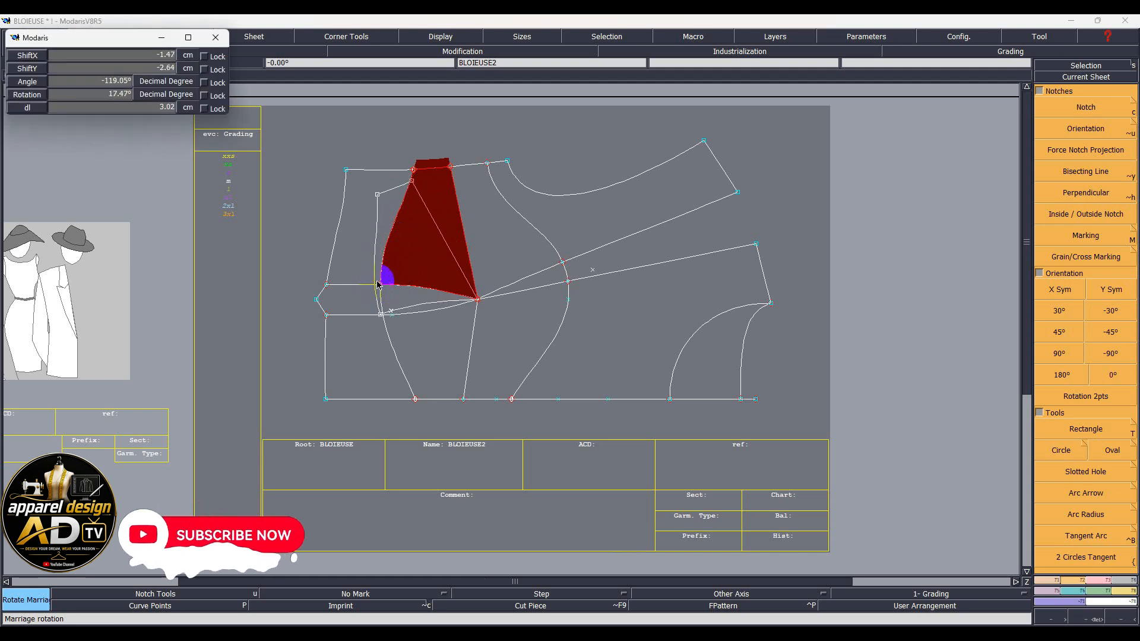
click(357, 298)
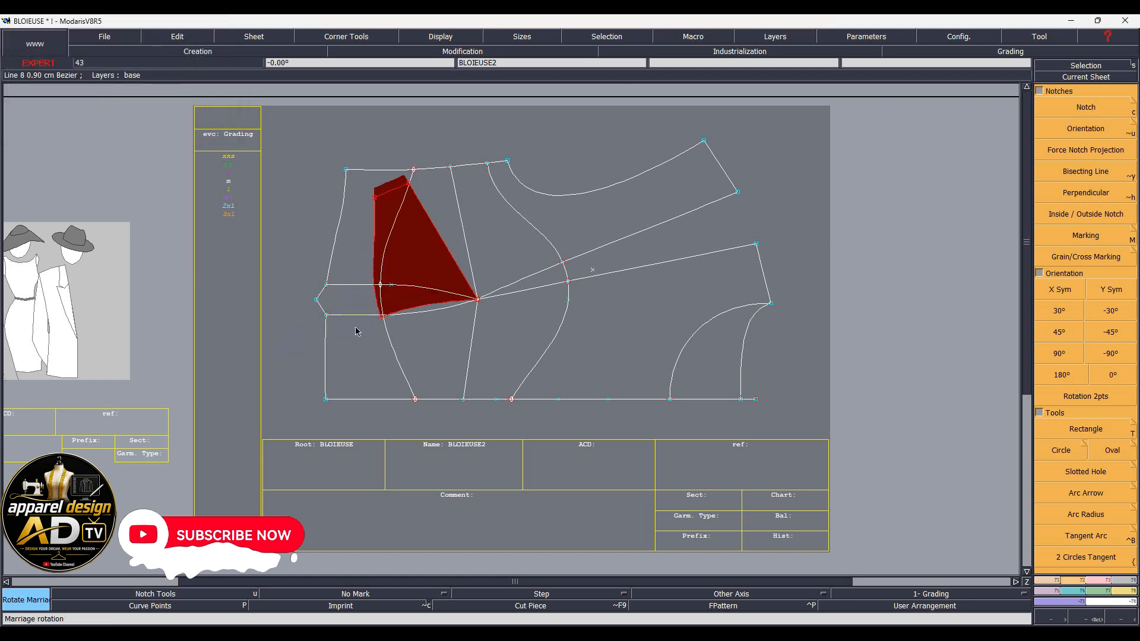
scroll(350, 319, up, 2)
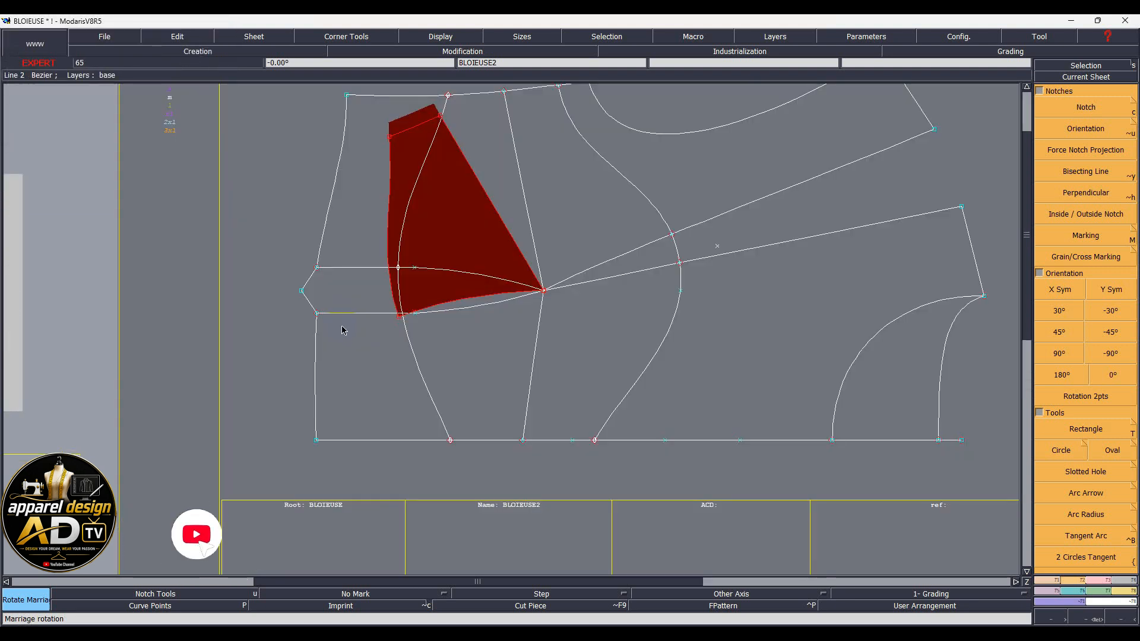
scroll(342, 329, up, 2)
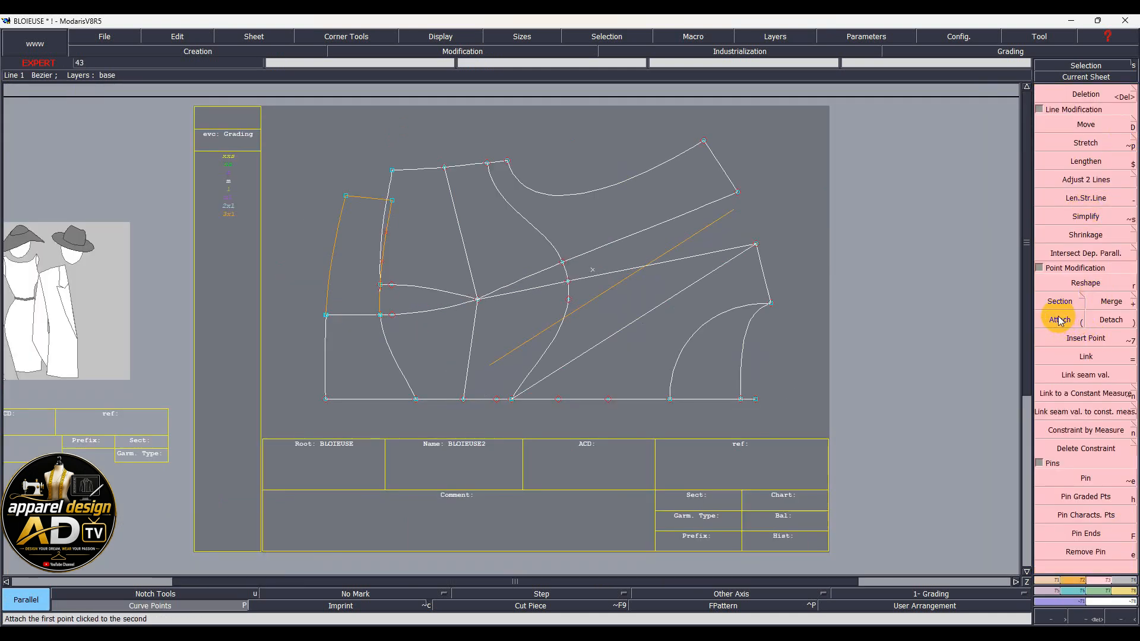
Step: Redraw the parallel of the diagonal shoulder-to-centre-front line at 3 cm toward the dart tip and remove its constraint
key(ctrl+z)
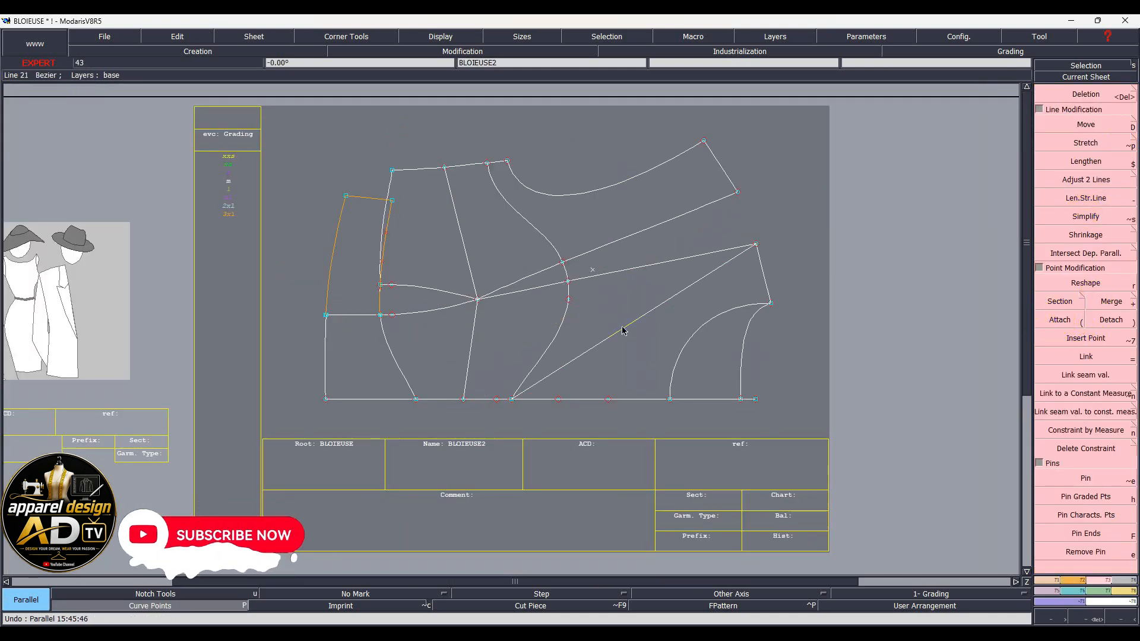
click(618, 328)
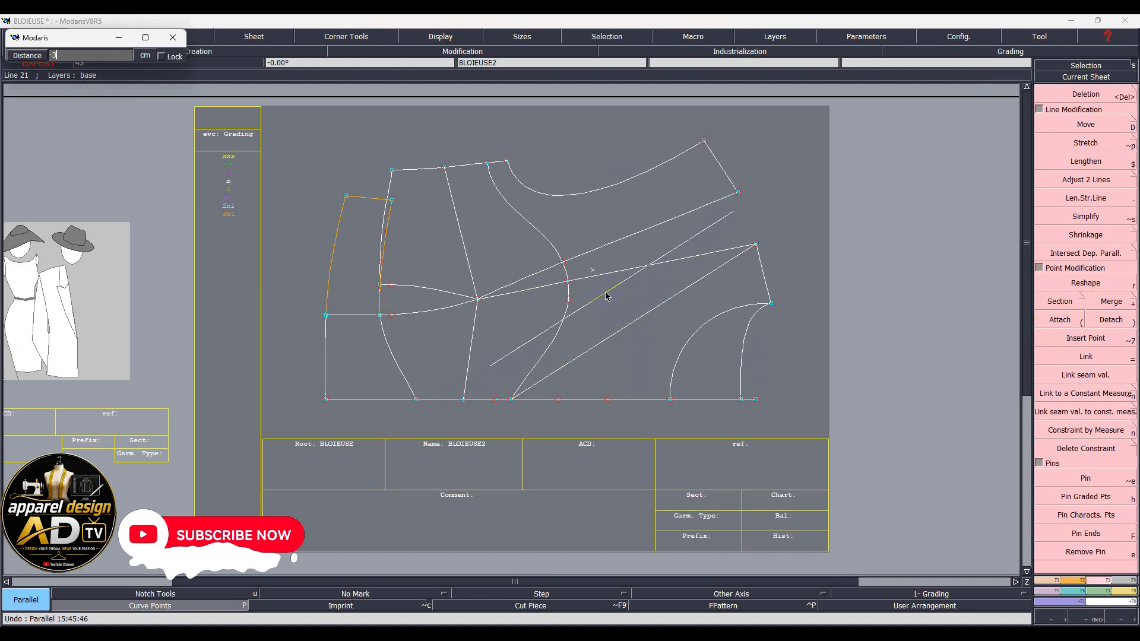
key(Return)
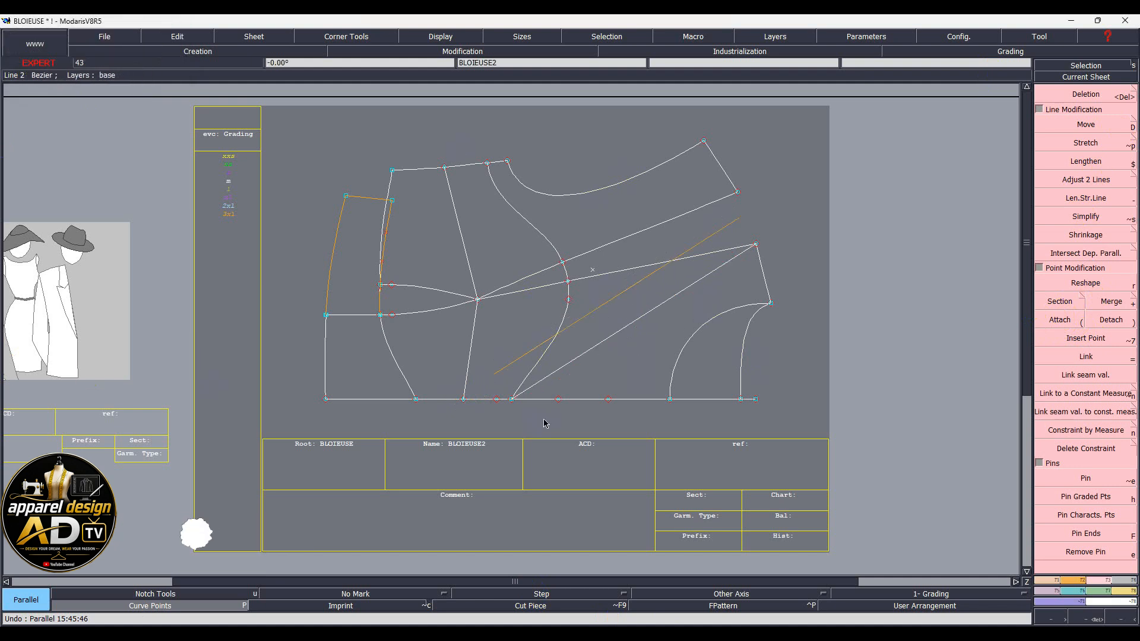
click(1047, 414)
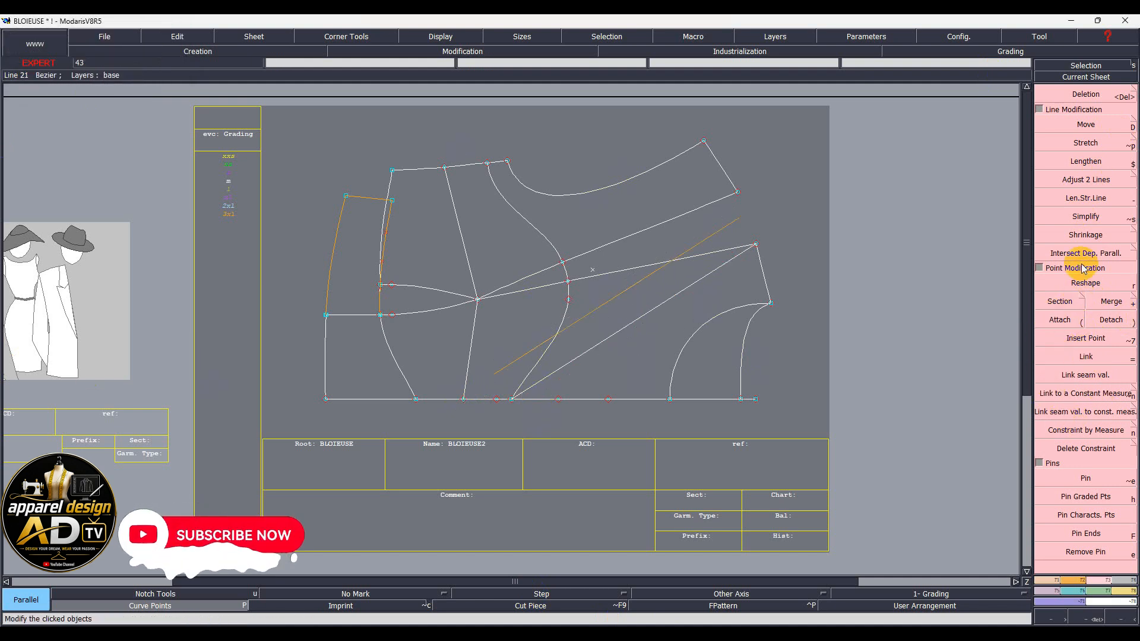
click(1080, 452)
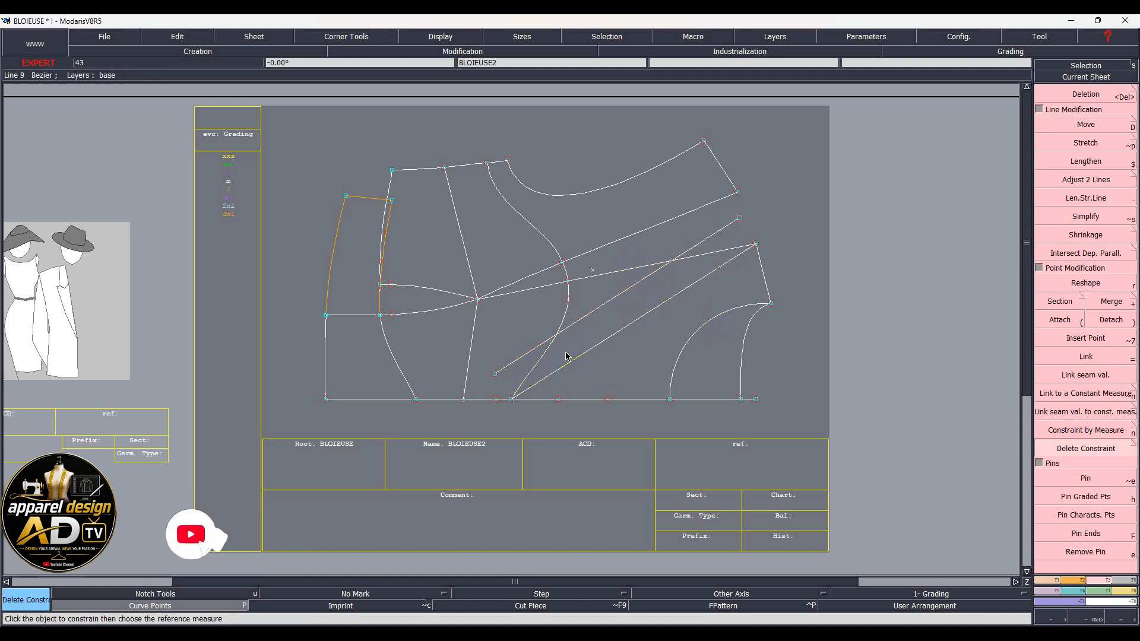
Step: Delete the armhole curve, the outer shoulder segment and the upper shoulder dart leg beyond the curved style line
key(i)
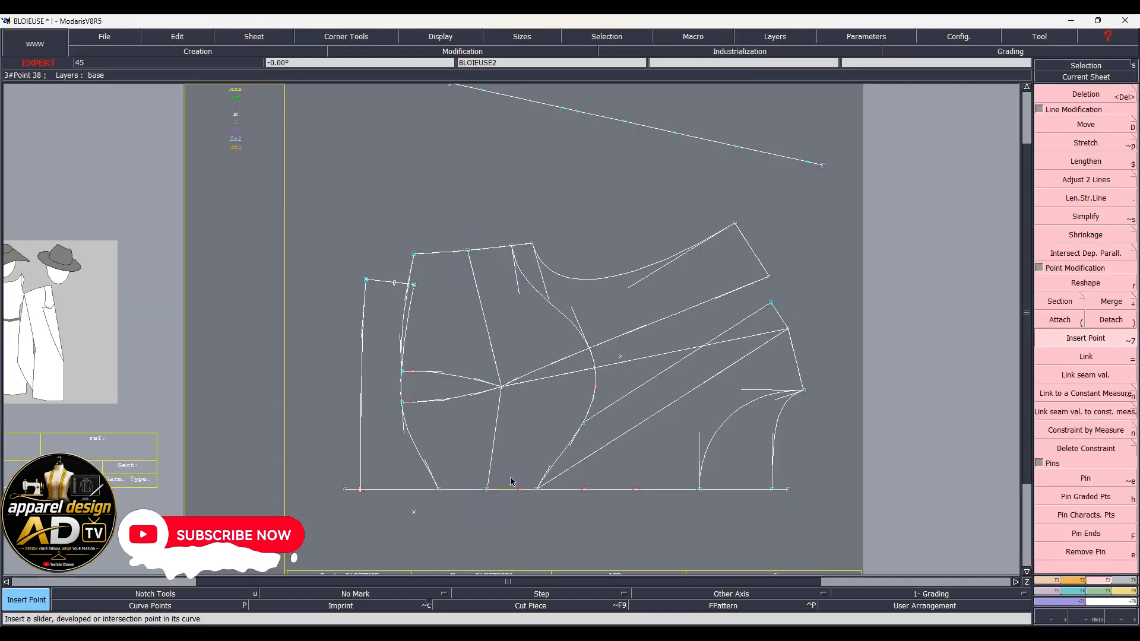
key(Delete)
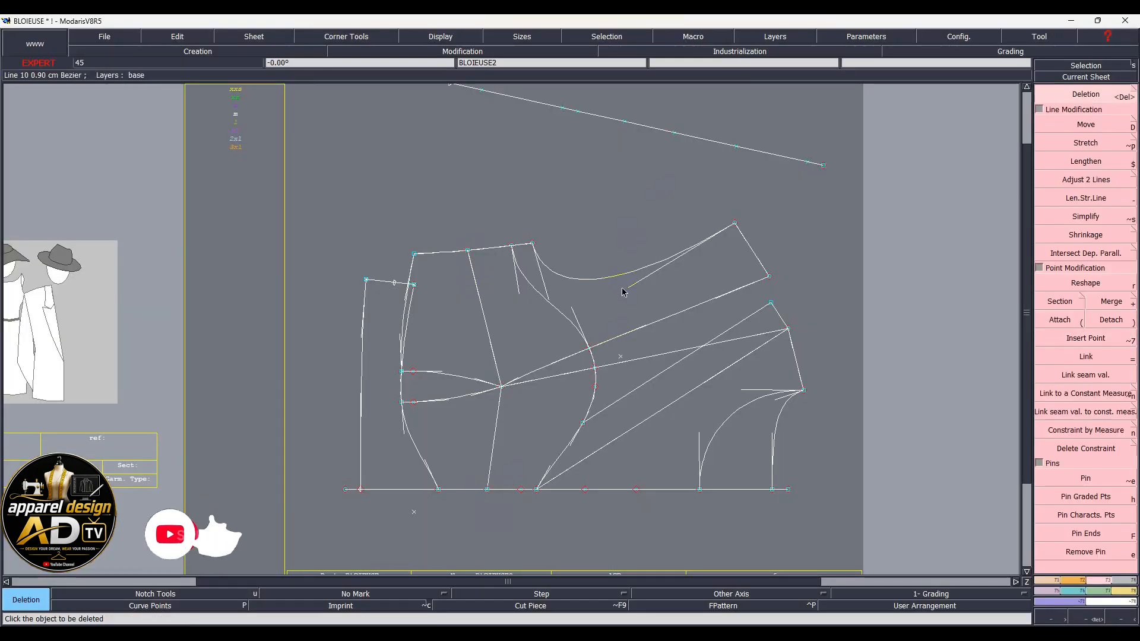
click(683, 248)
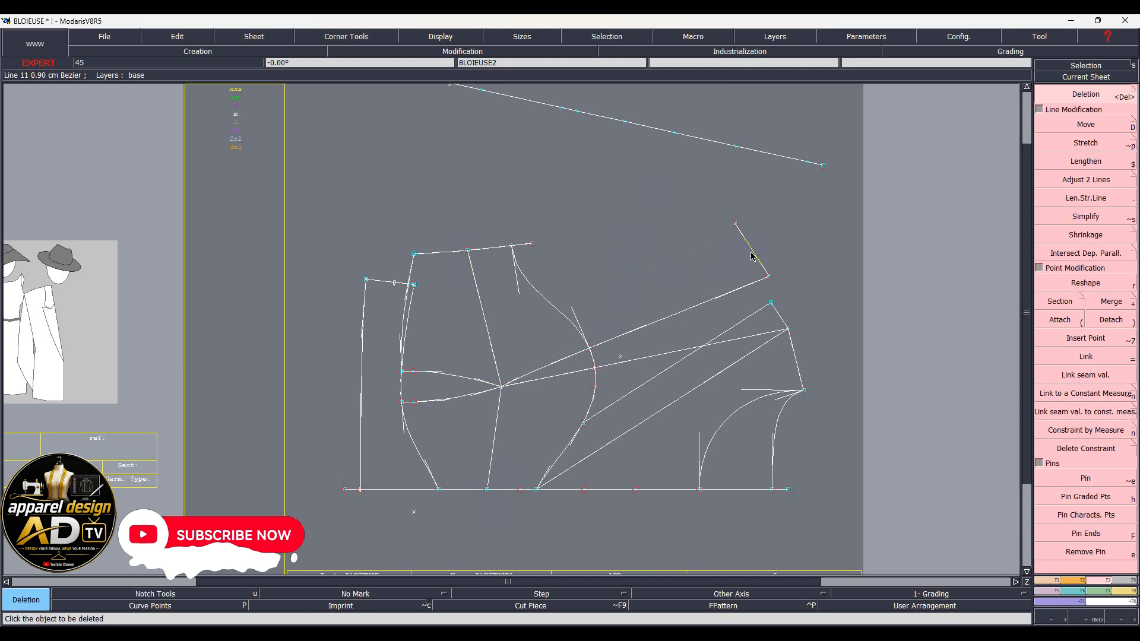
key(ctrl+z)
click(770, 280)
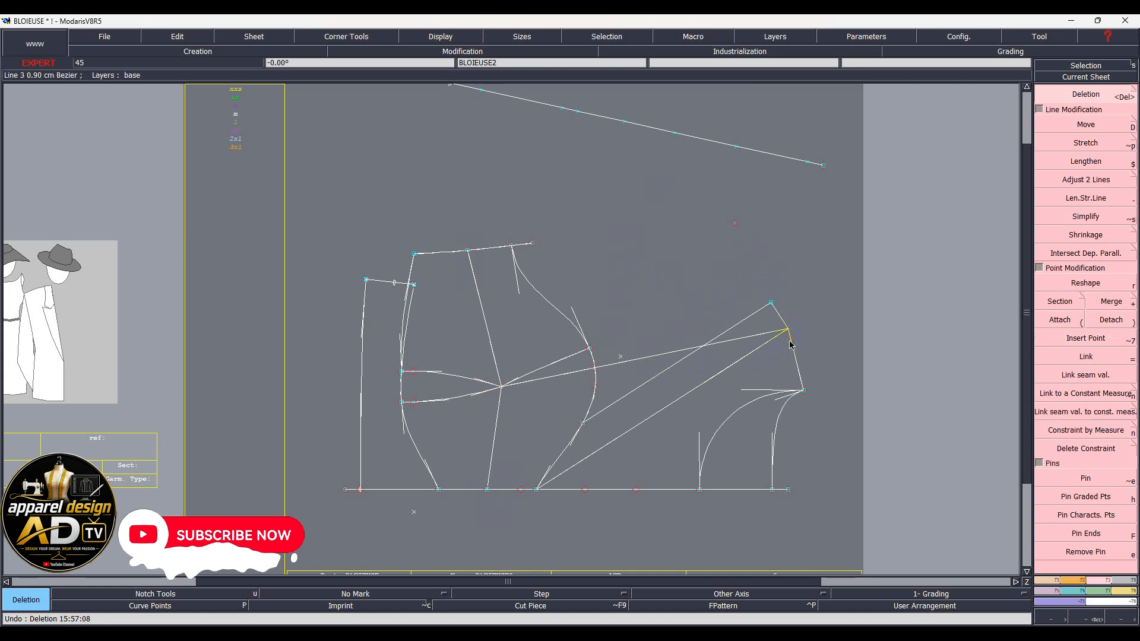
Step: Delete the inner shoulder segment beyond the strap end and the two neckline curves
click(797, 365)
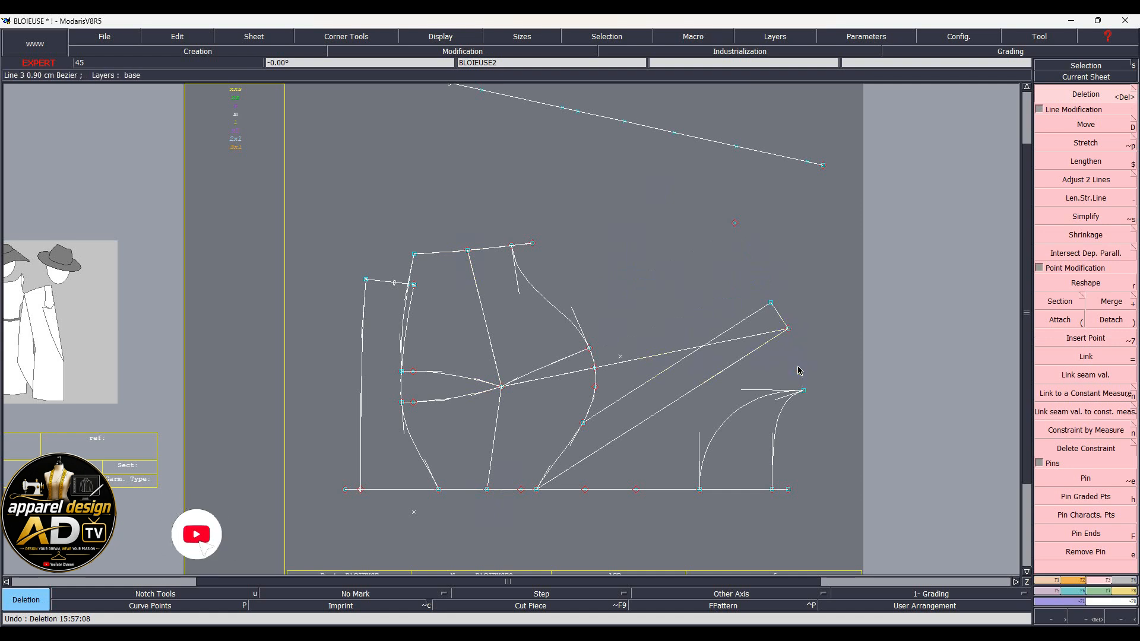
click(761, 402)
click(781, 414)
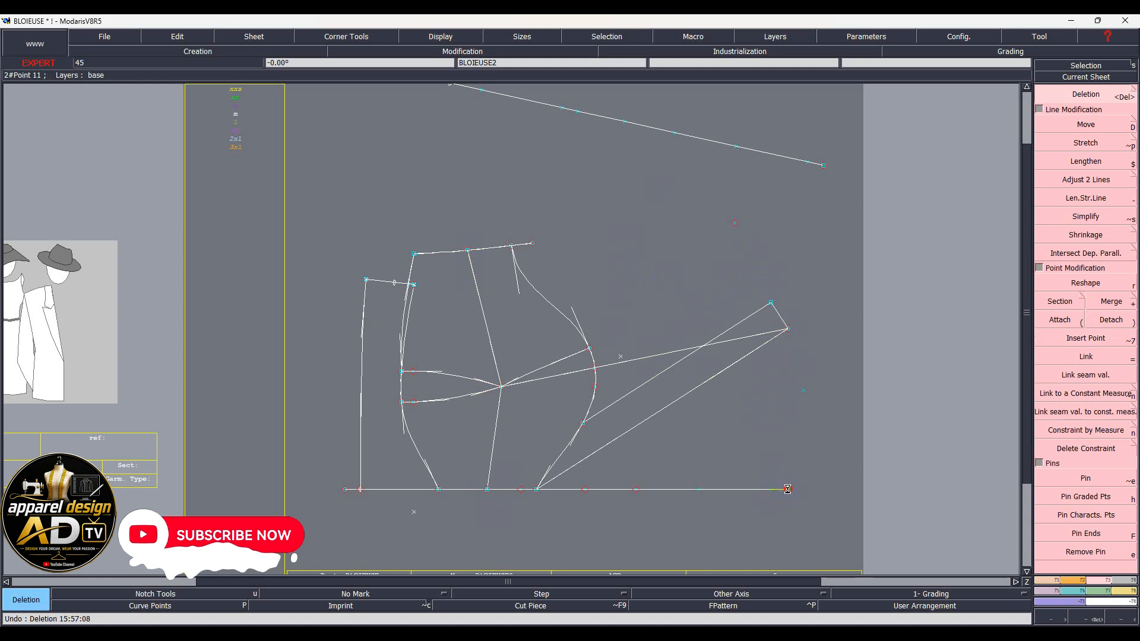
Step: Try to delete the excess of the centre-front line on the neckline side, then undo the deletions
click(766, 490)
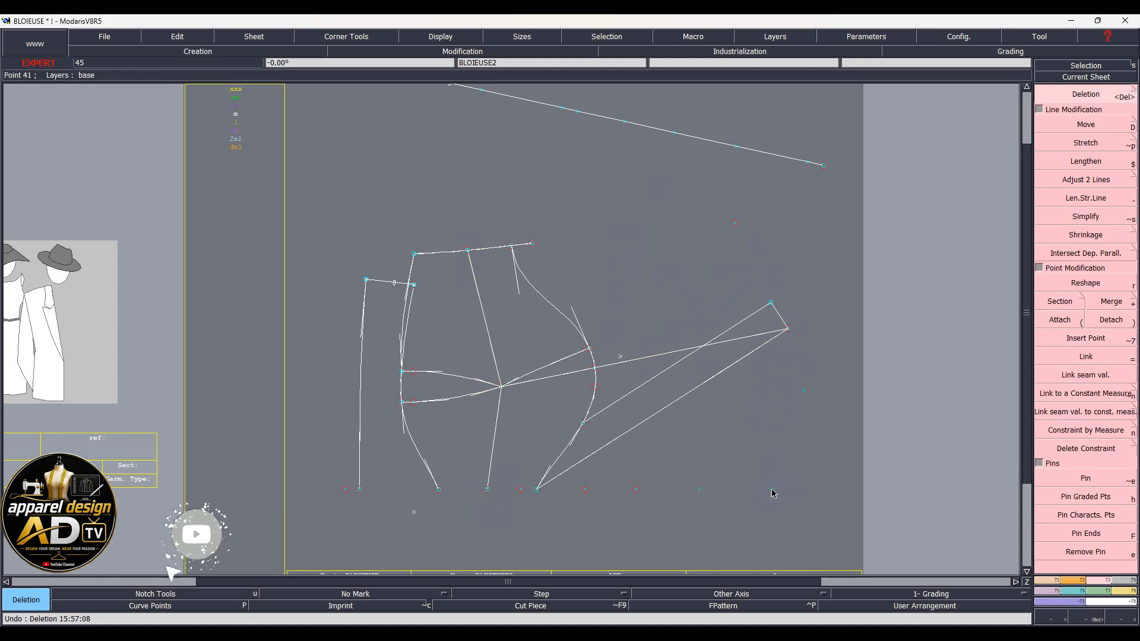
key(ctrl+z)
click(772, 491)
key(ctrl+z)
Step: Create a developed point on the remaining shoulder dart leg, outside the curved style line, and insert it into the line
key(alt+7)
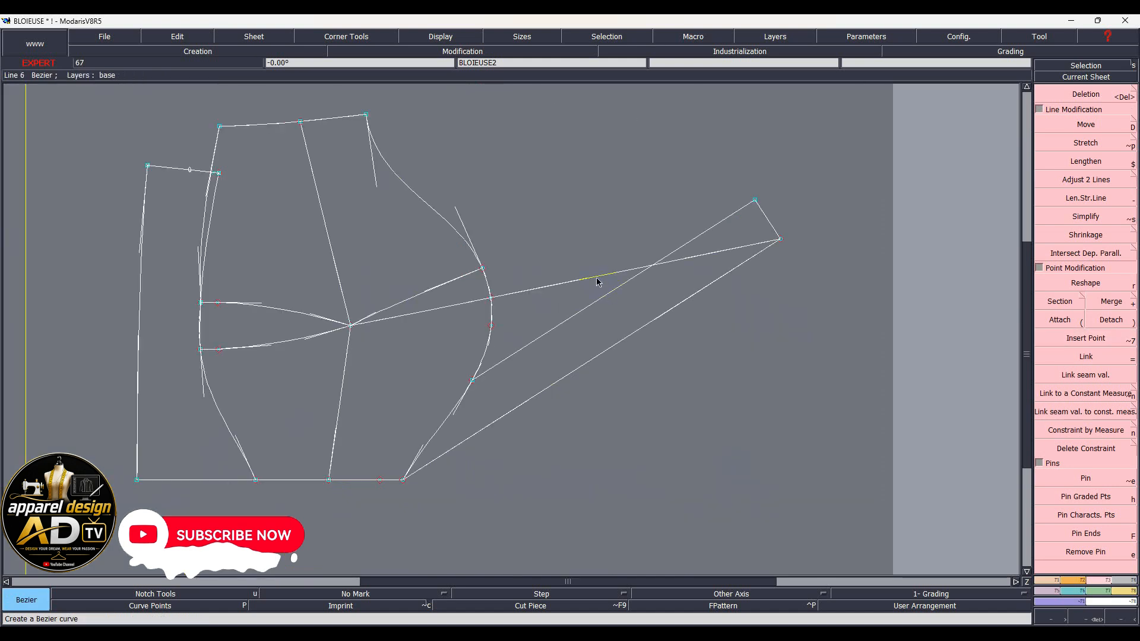
click(598, 280)
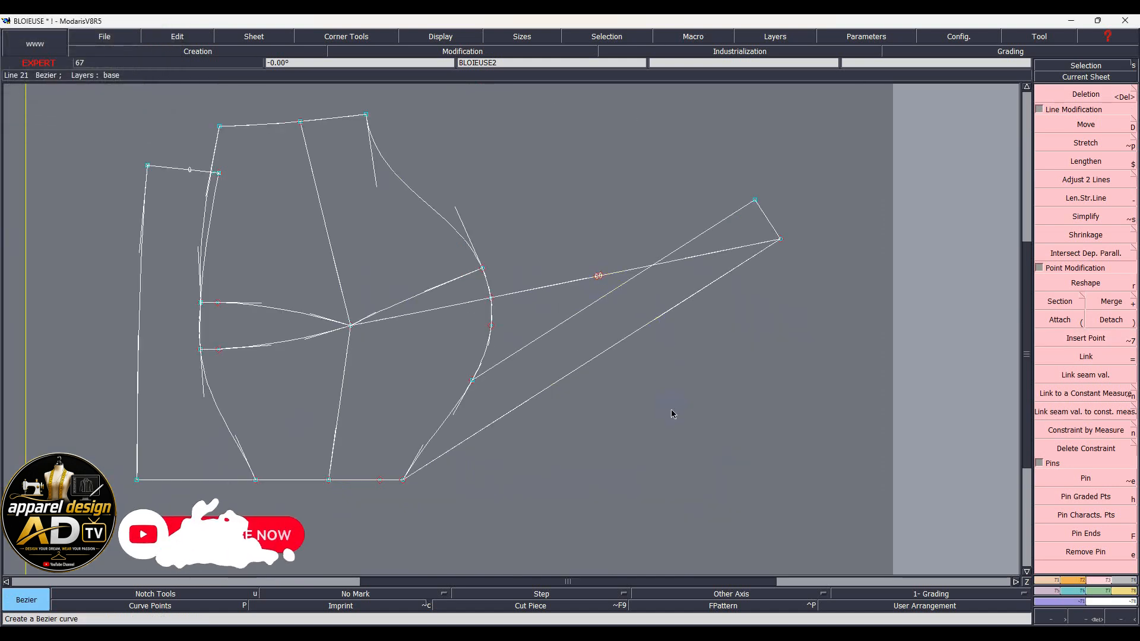
key(d)
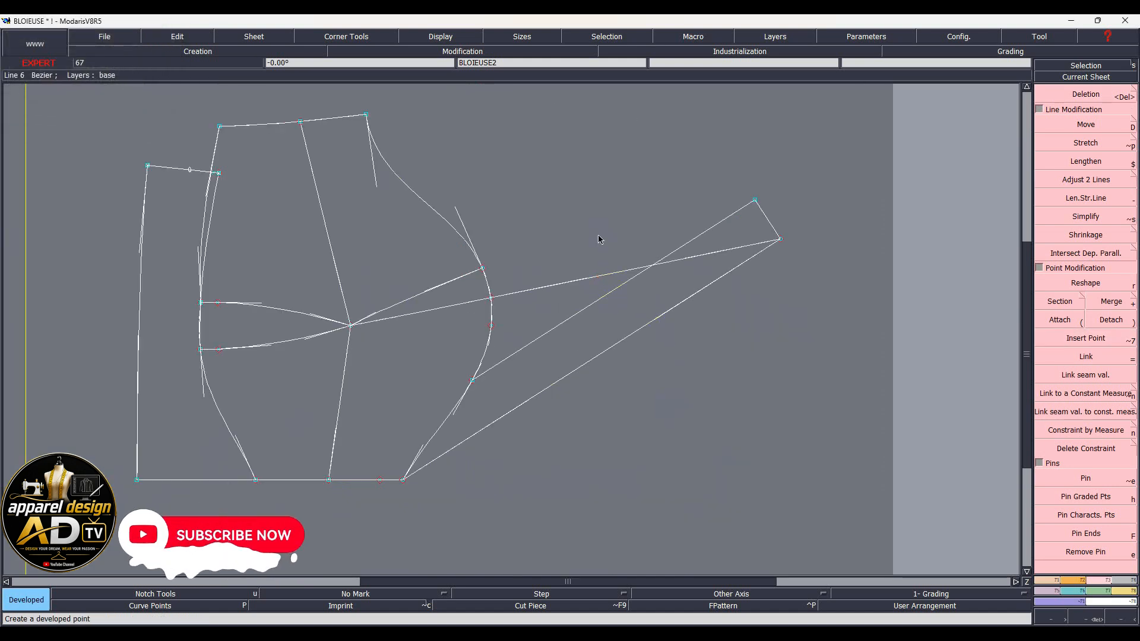
click(599, 279)
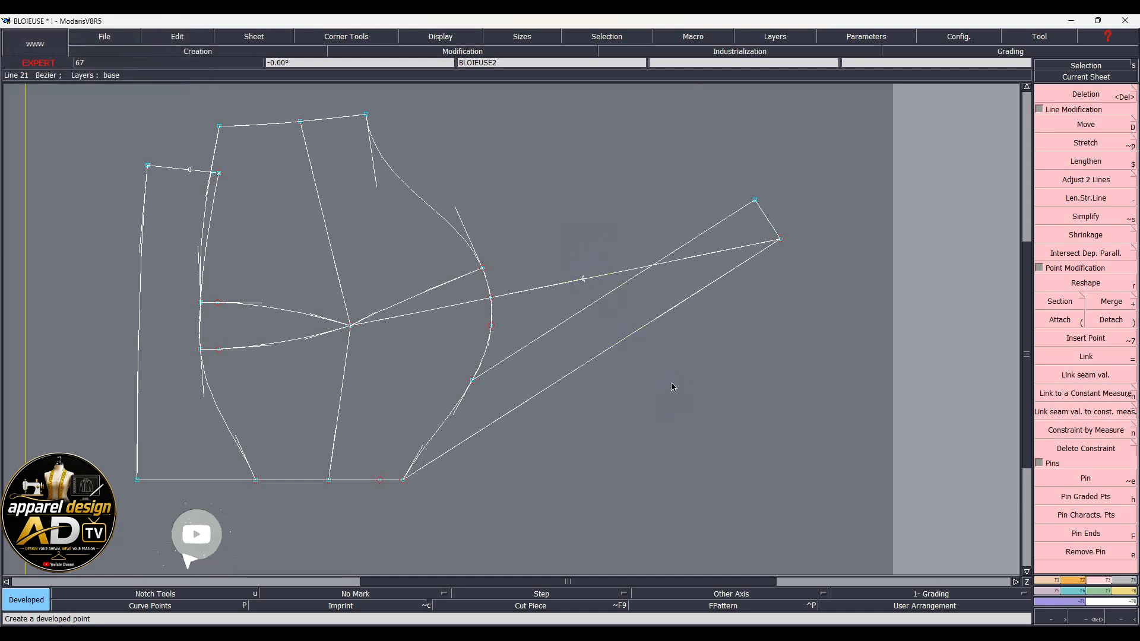
key(shift+7)
click(585, 280)
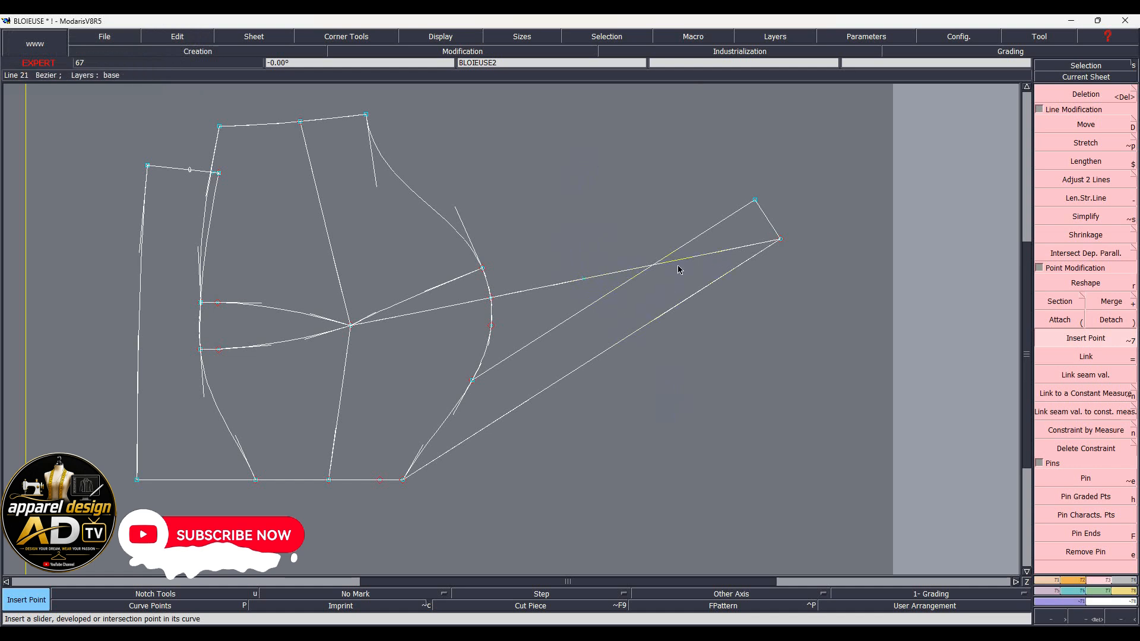
Step: Section the shoulder dart leg at the inserted point and delete its portion beyond the curved bust style line
click(1061, 285)
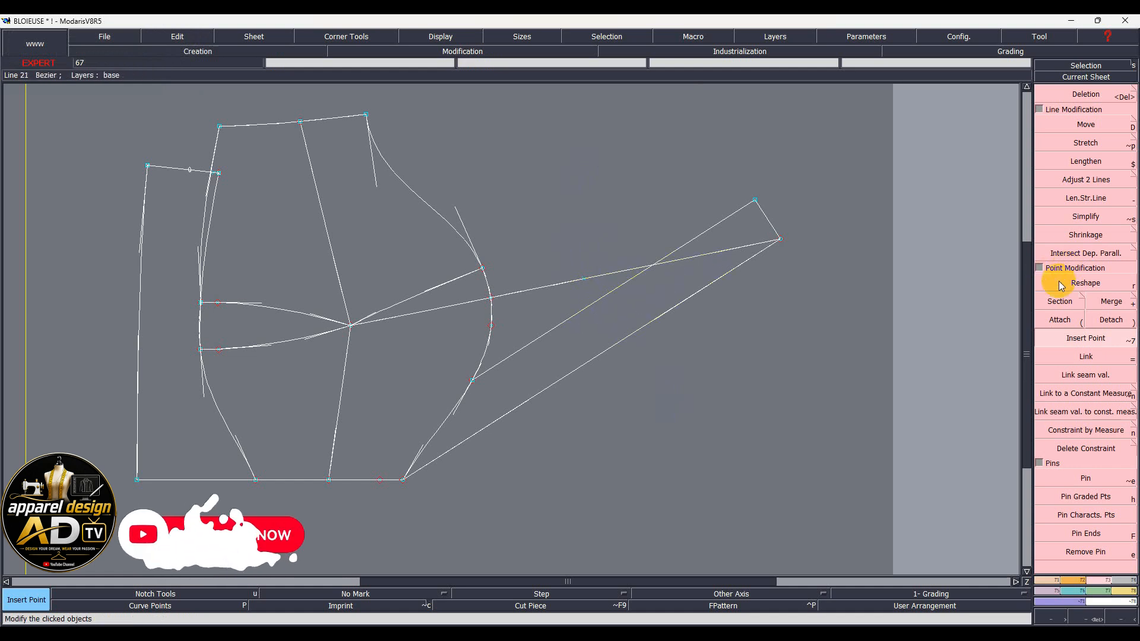
click(1060, 301)
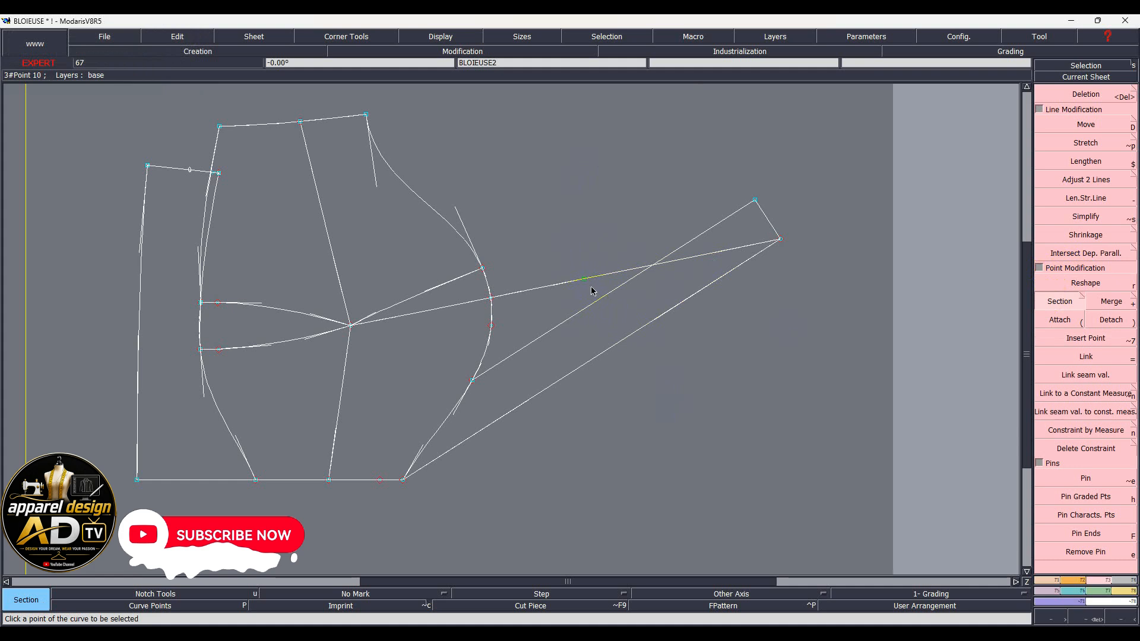
key(Delete)
click(612, 275)
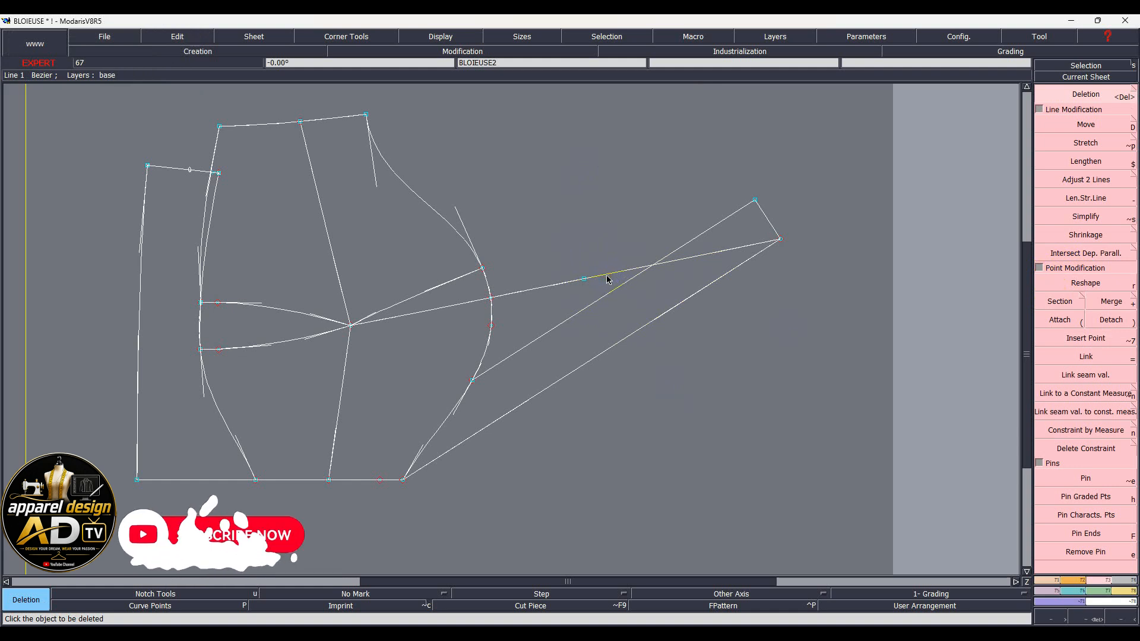
key(p)
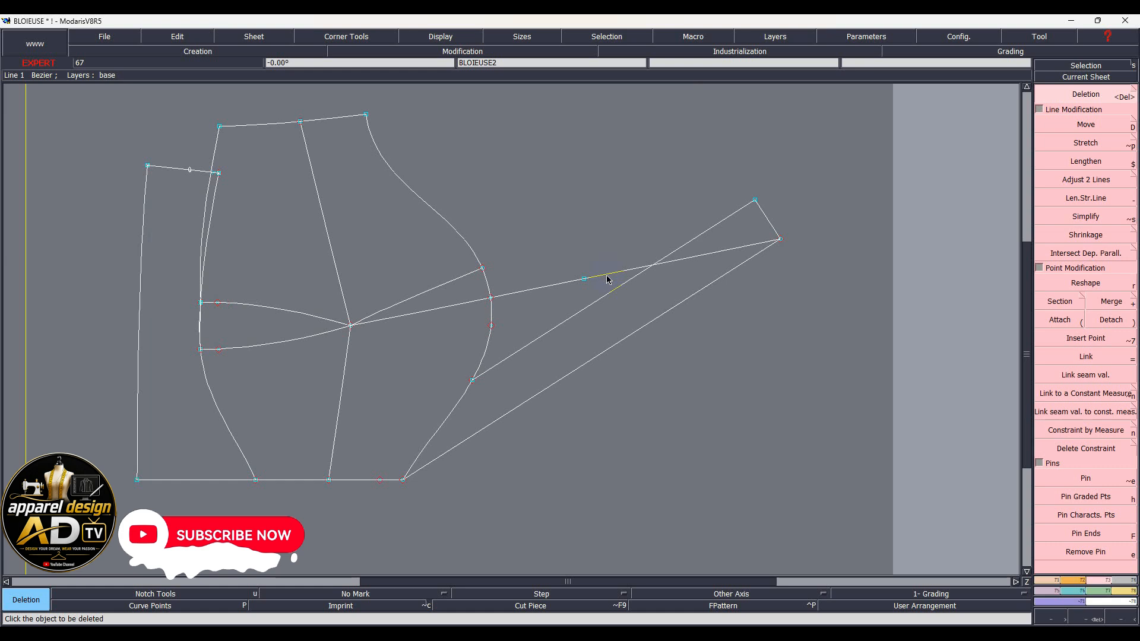
click(582, 279)
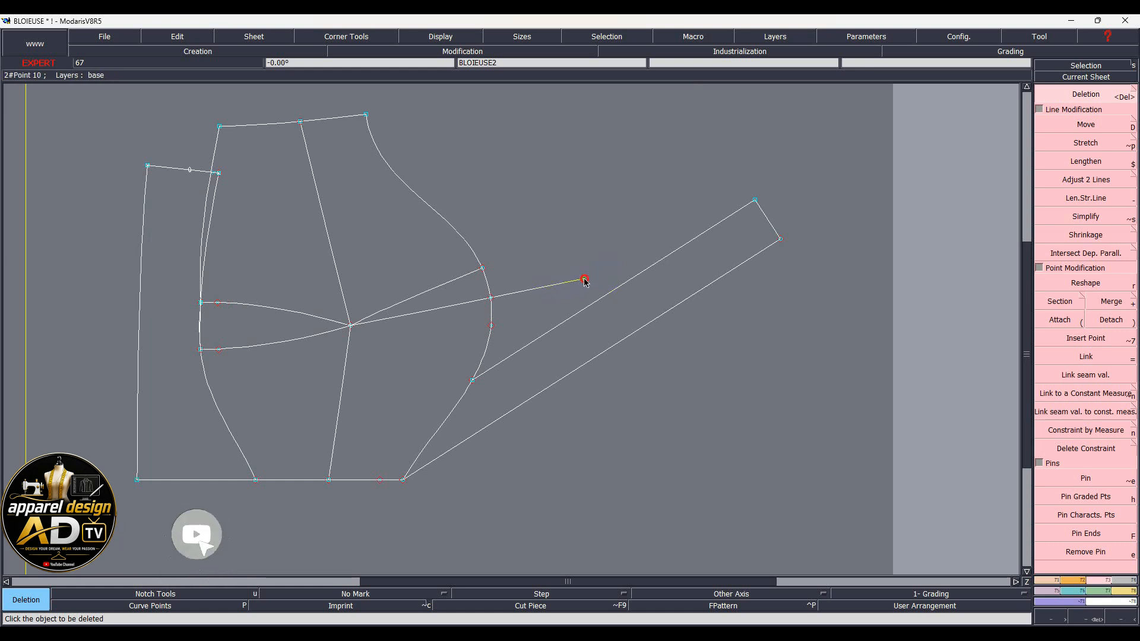
right_click(343, 83)
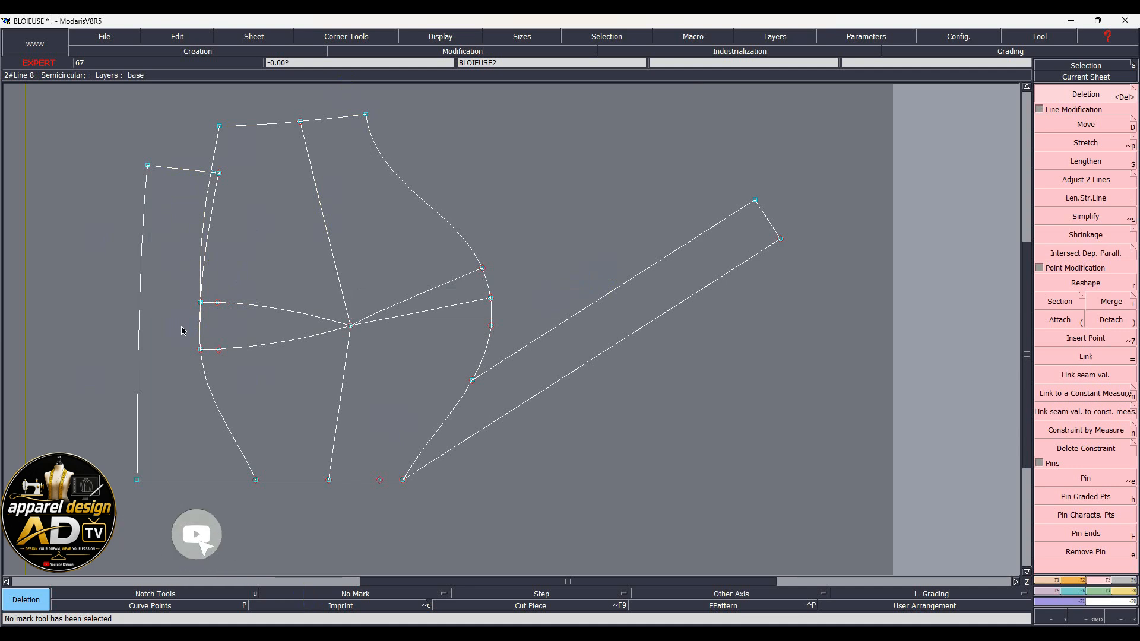
Step: Extract the midriff panel between the waist edge and the curved underbust line as a separate seam piece and go to its sheet
key(d)
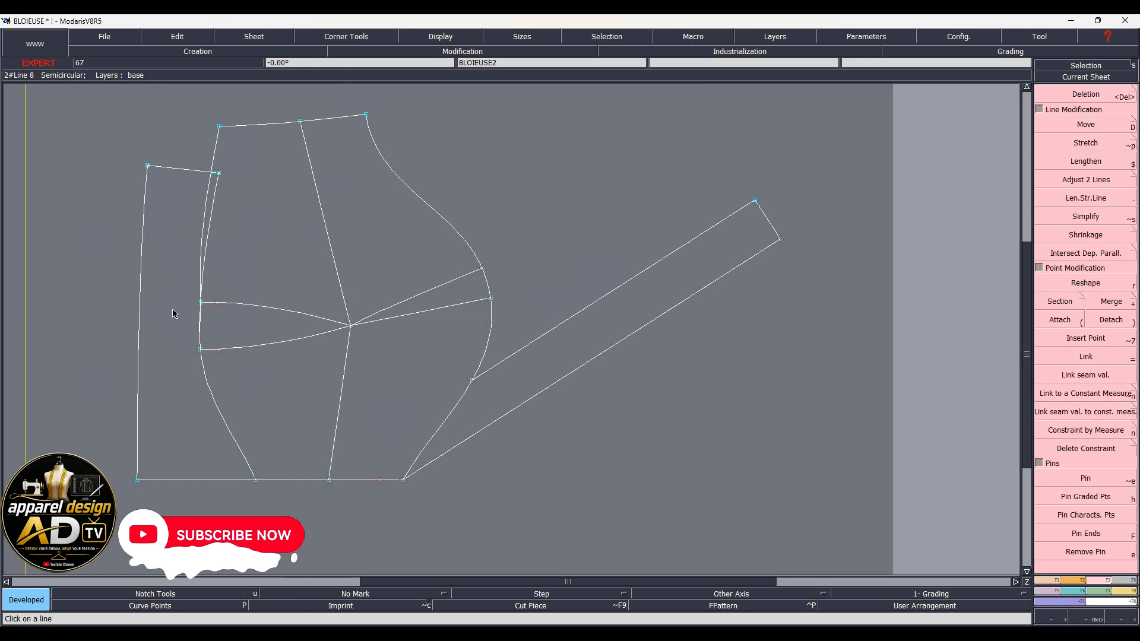
key(shift+s)
click(173, 255)
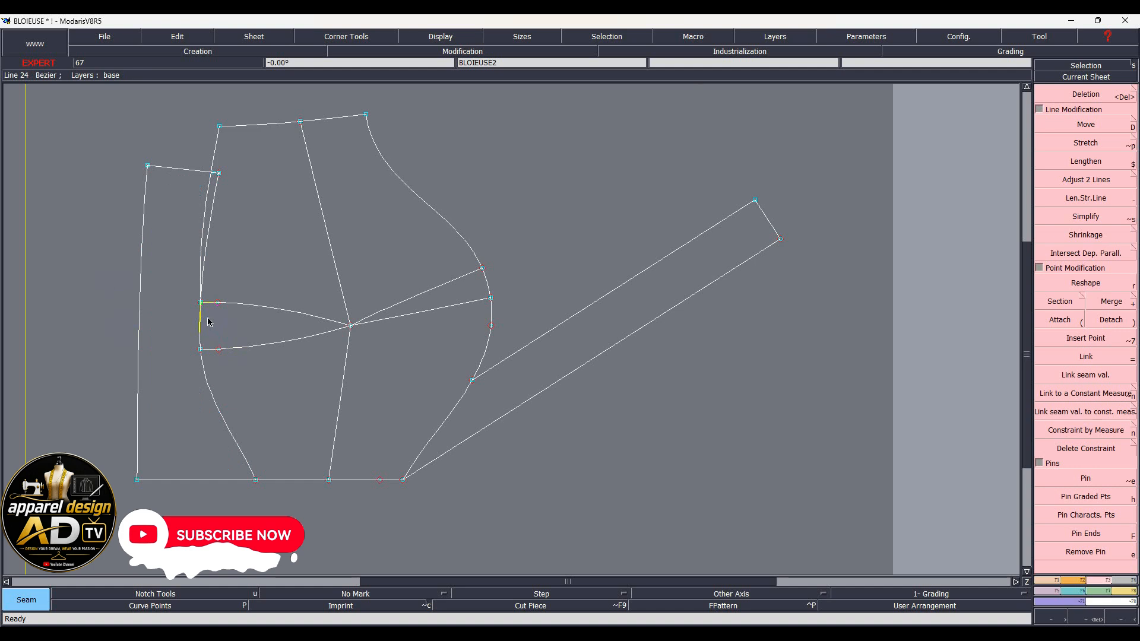
click(204, 184)
click(148, 267)
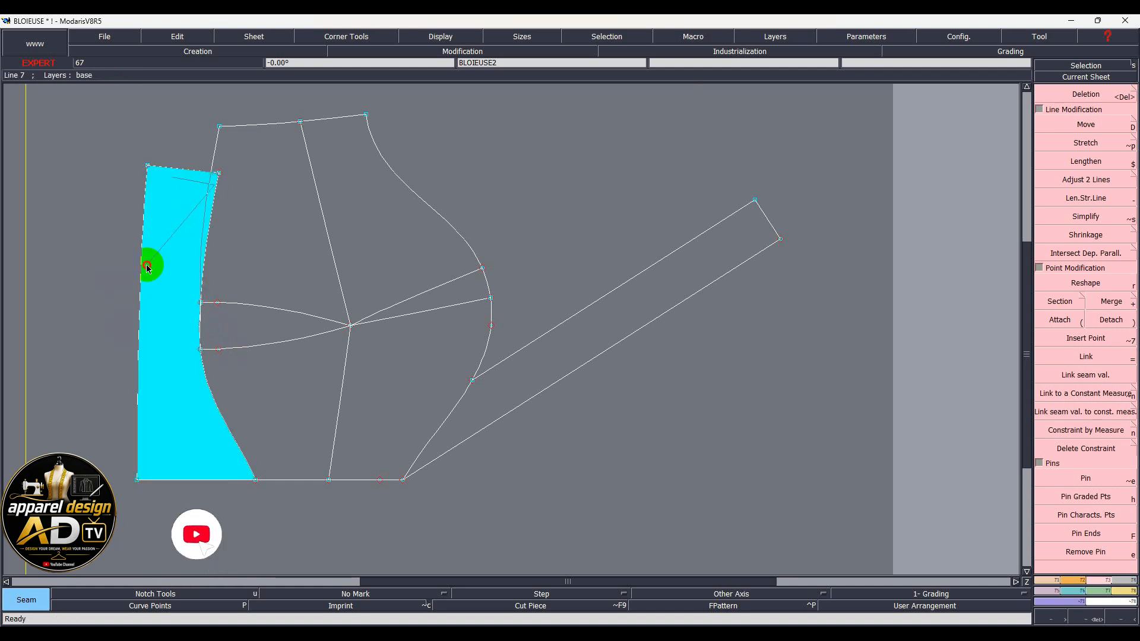
scroll(185, 315, up, 1)
scroll(186, 320, up, 2)
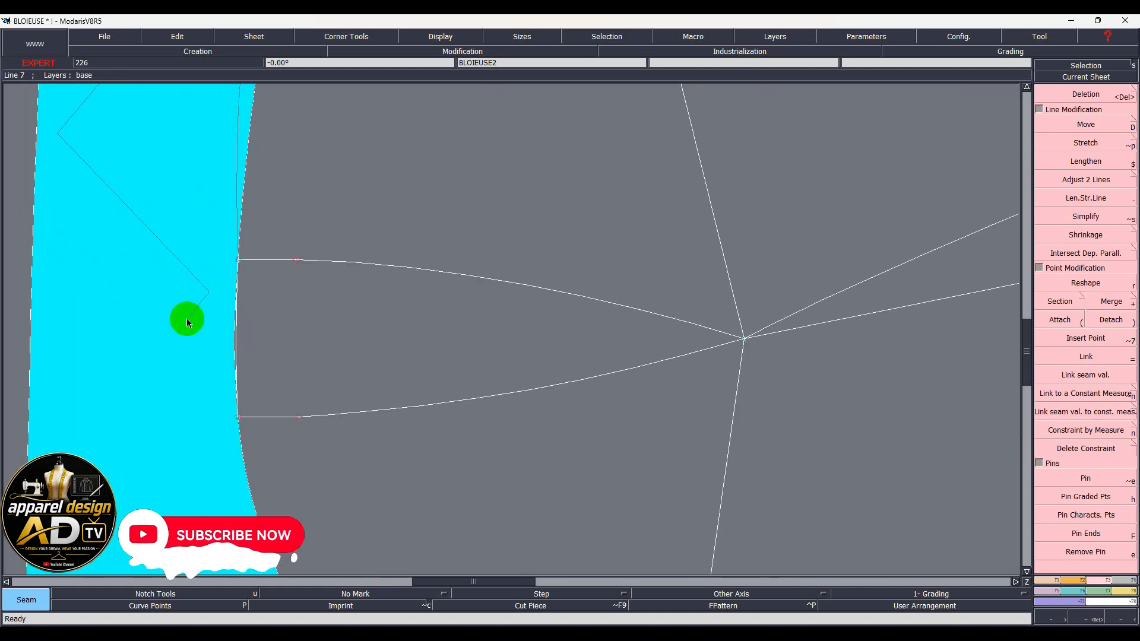
scroll(186, 322, up, 1)
right_click(188, 317)
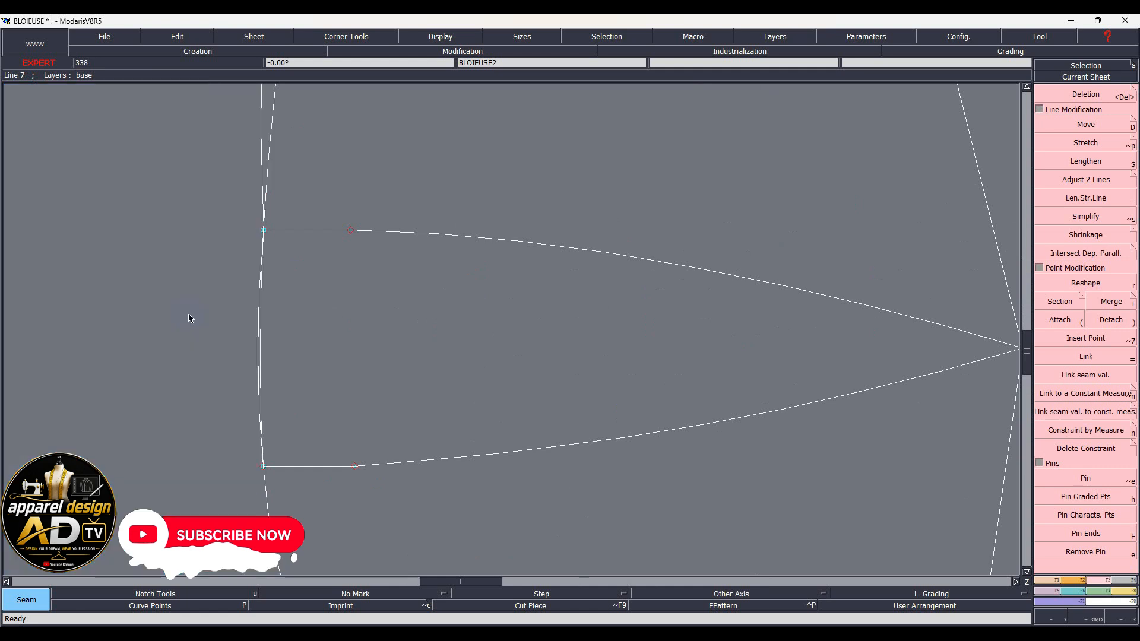
key(Page_Down)
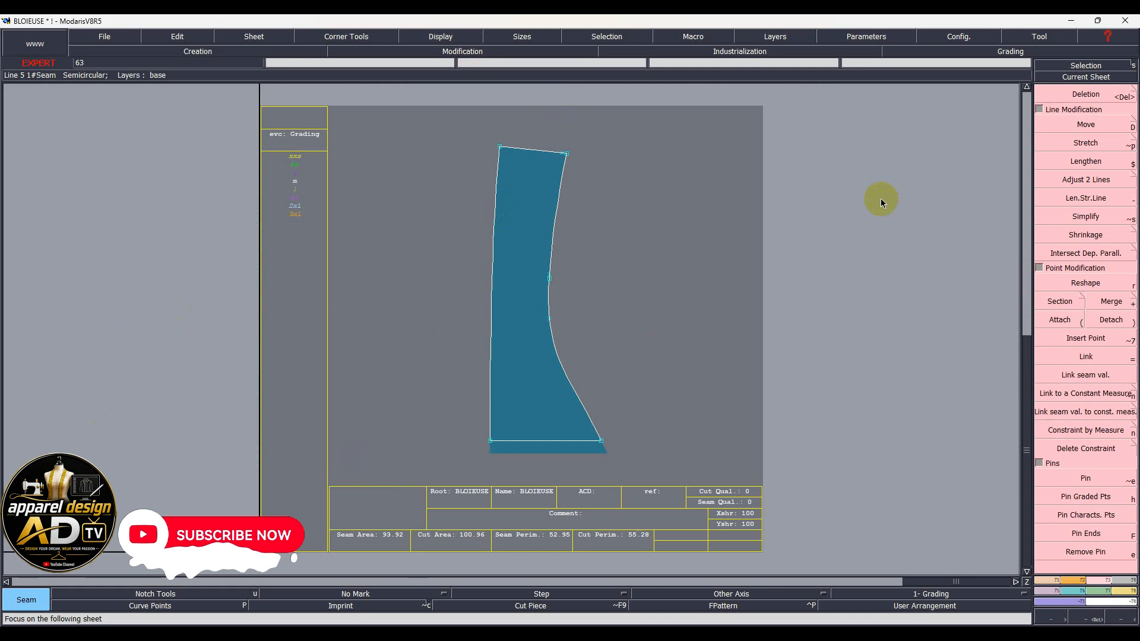
Step: Mirror the extracted midriff panel across its centre-front edge with Sym 2Pts
key(F5)
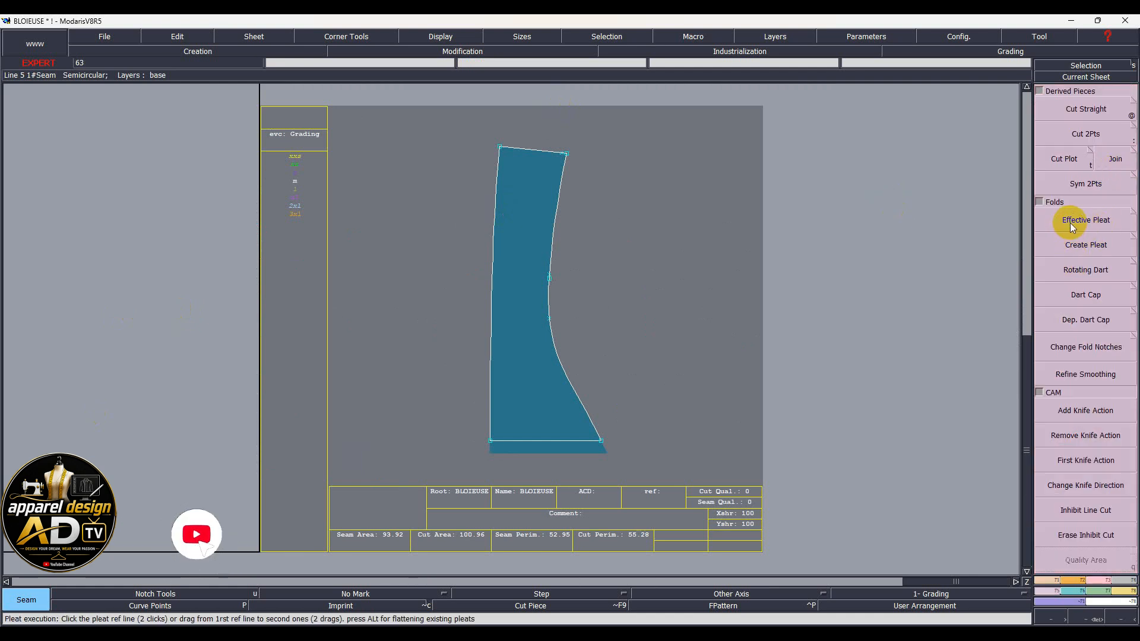
click(1078, 245)
click(1069, 185)
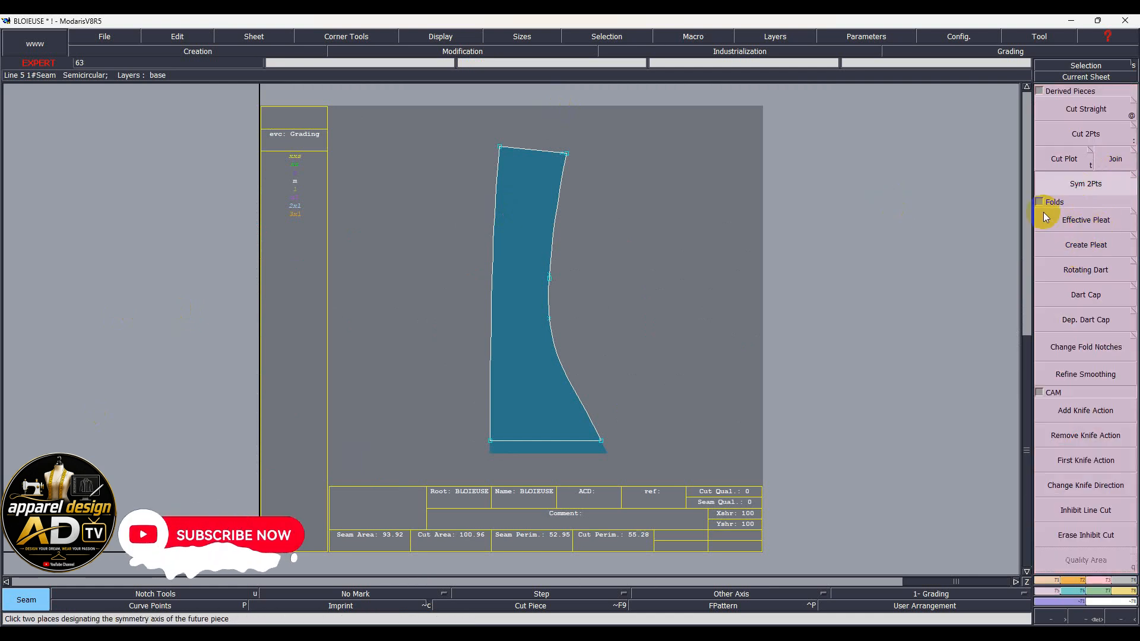
click(490, 441)
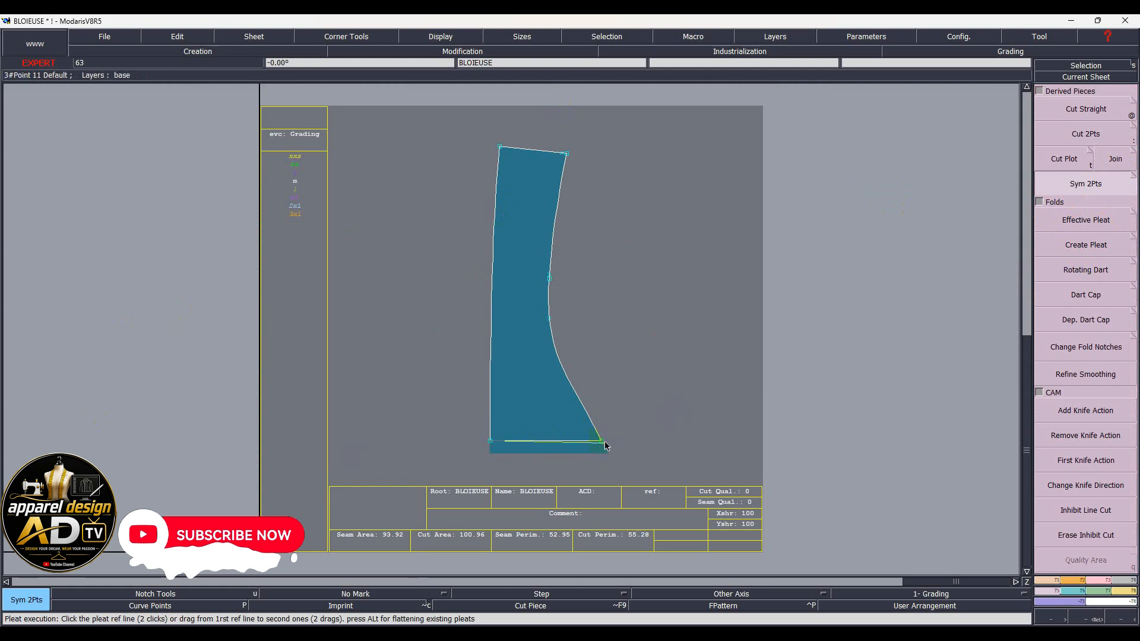
click(601, 441)
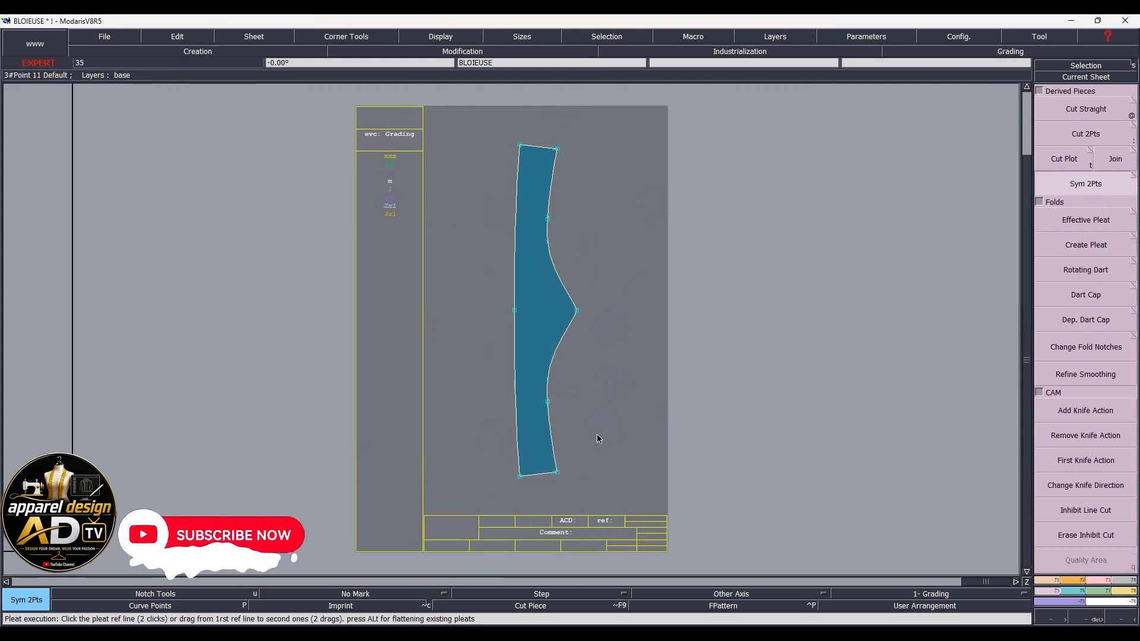
scroll(555, 294, up, 1)
scroll(534, 332, down, 2)
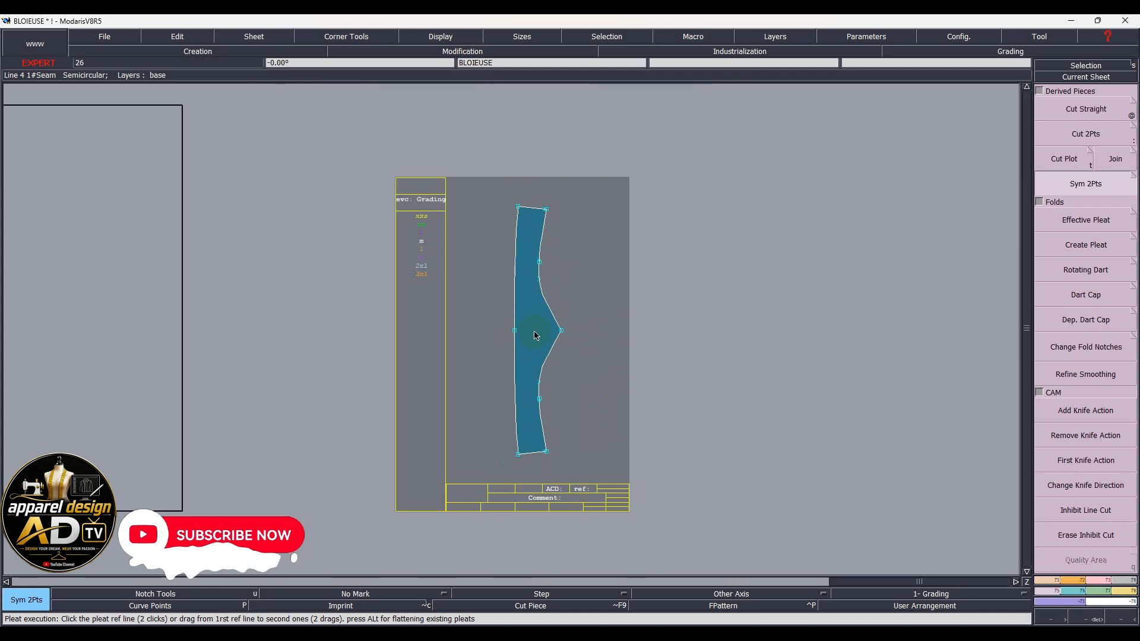
scroll(536, 335, down, 2)
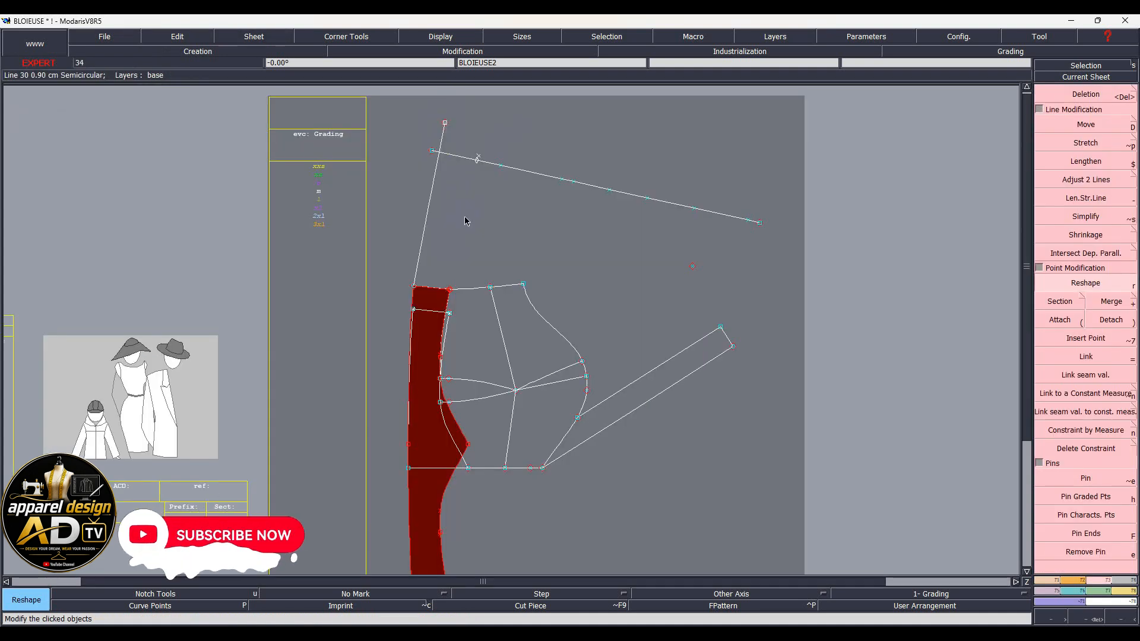
Step: Apply a 0.90 cm seam allowance at both beginning and end to all selected lines of the BLOIEUSE2 sheet
key(shift+h)
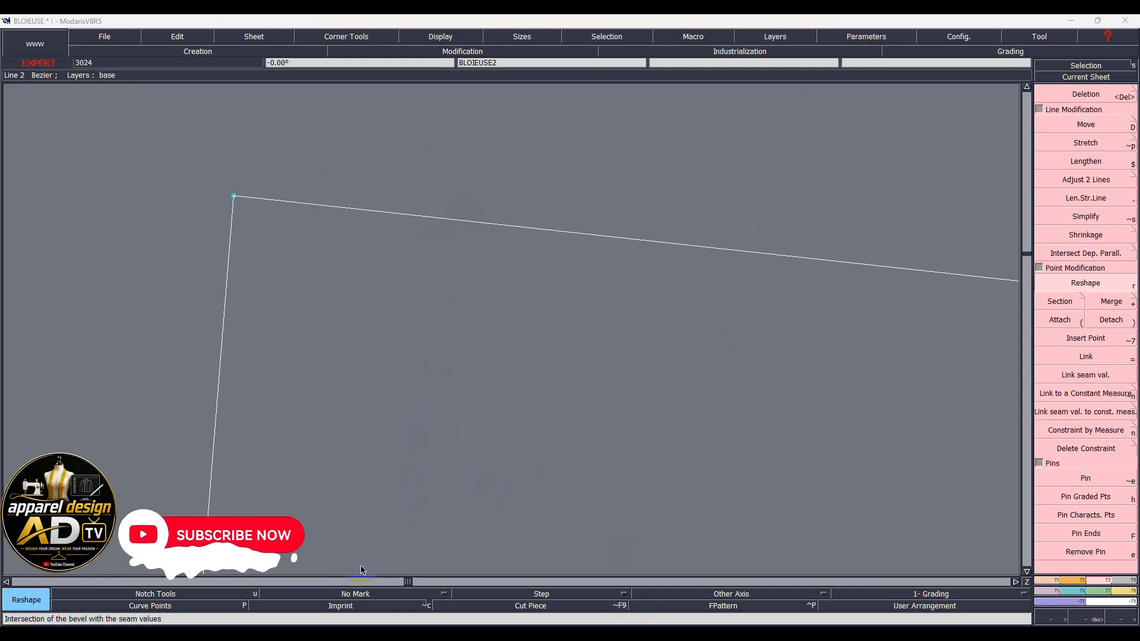
click(405, 497)
key(Home)
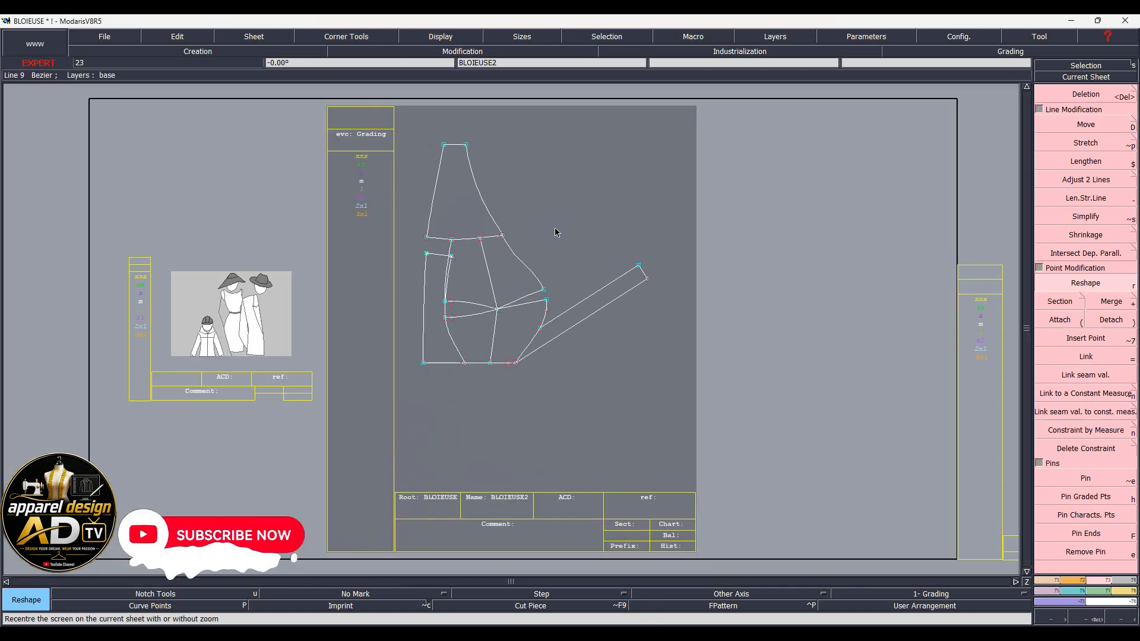
scroll(524, 242, up, 2)
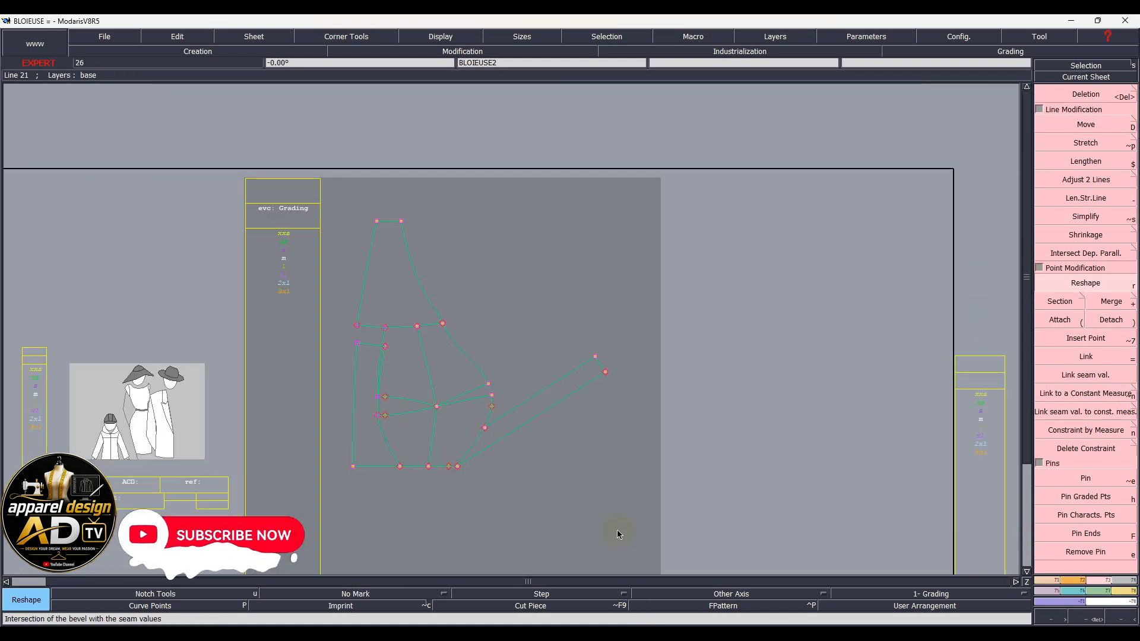
key(c)
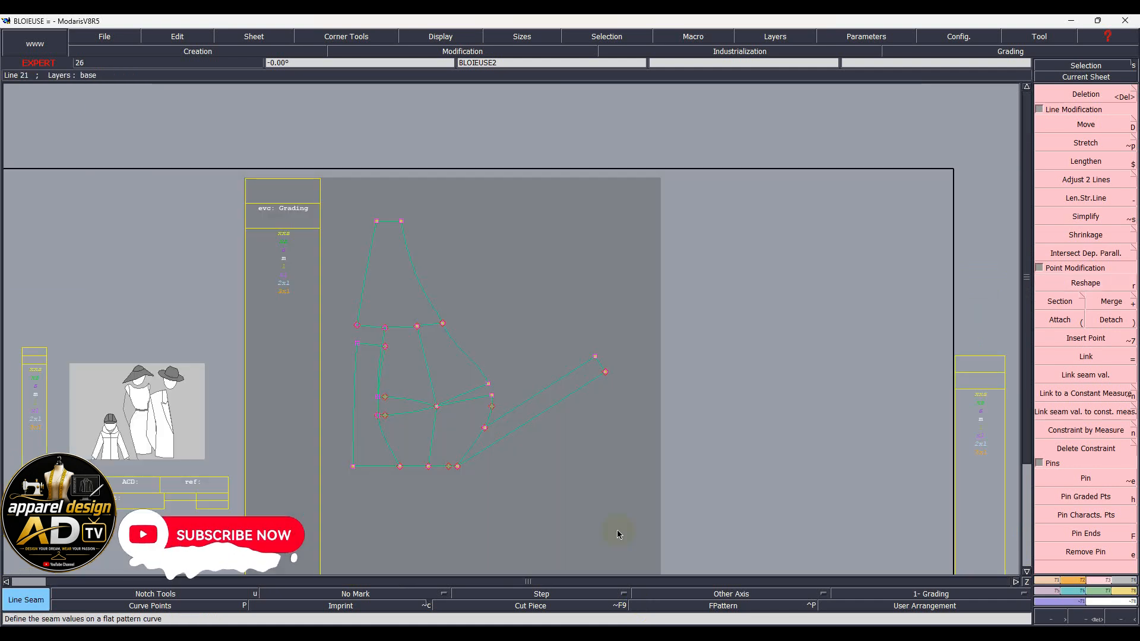
click(470, 358)
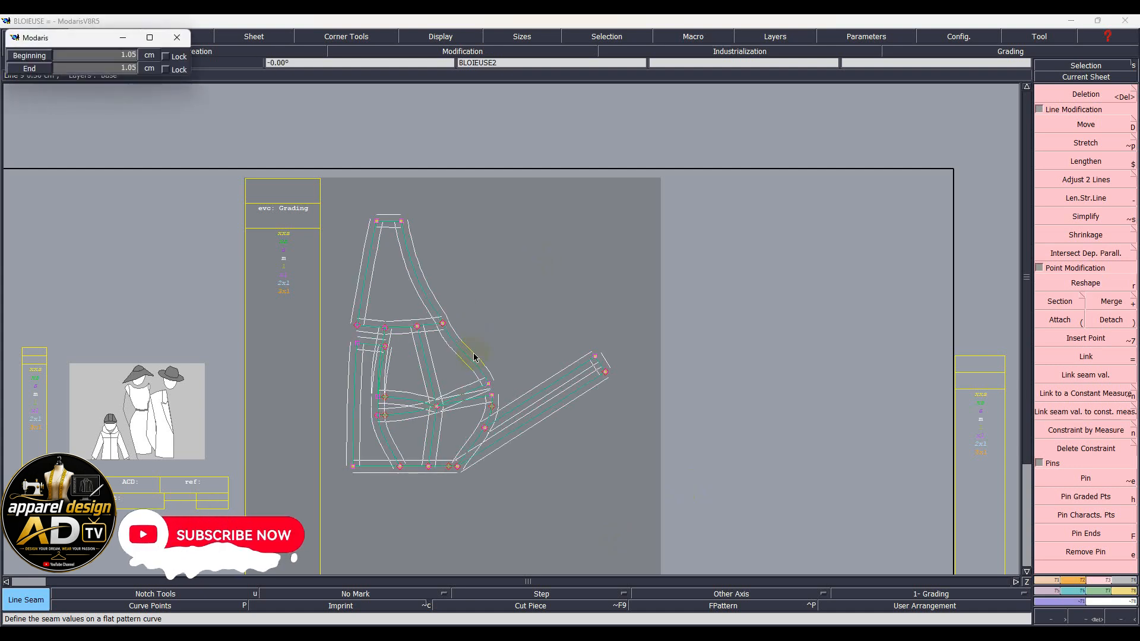
text(.9)
key(Return)
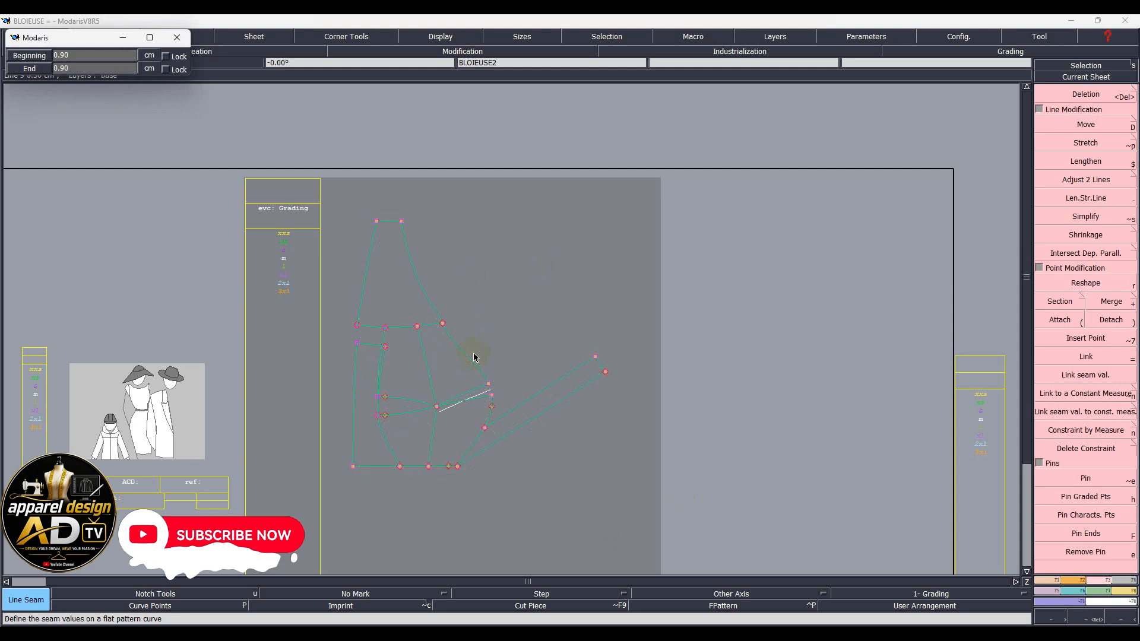
right_click(492, 282)
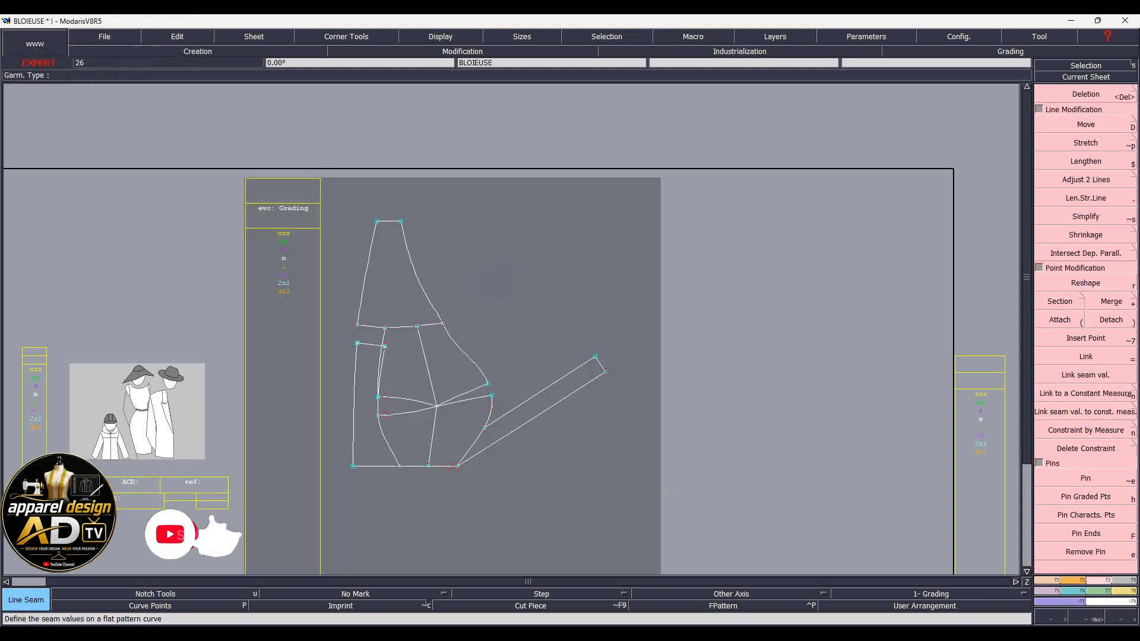
Step: Extract the midriff panel again from BLOIEUSE2 as a new piece that includes the seam allowances
scroll(367, 485, up, 1)
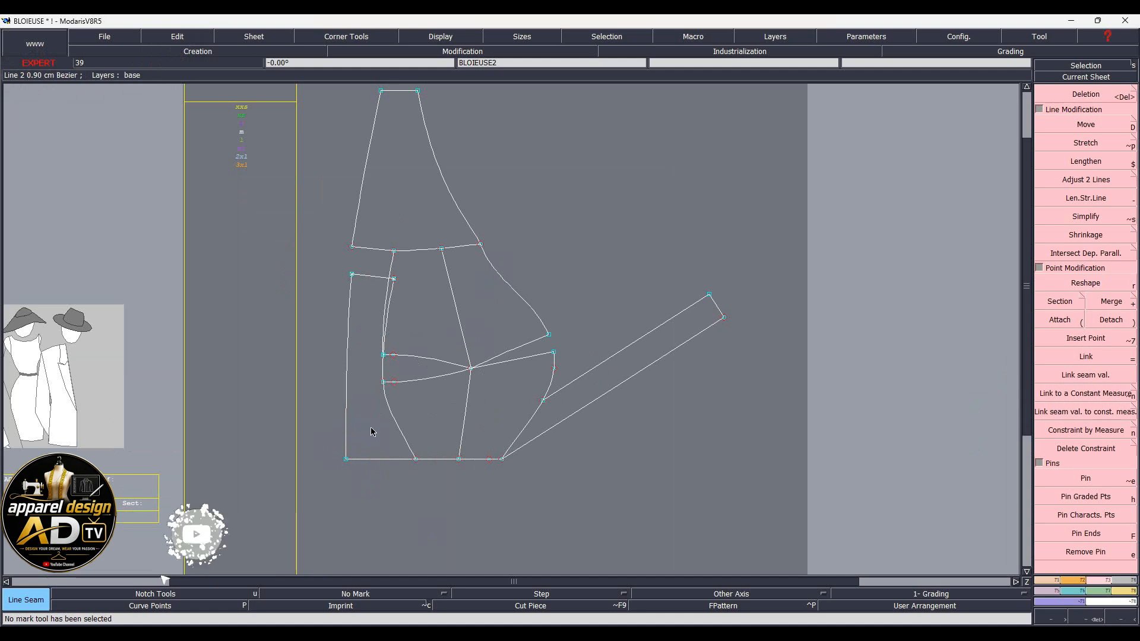
click(368, 295)
click(388, 290)
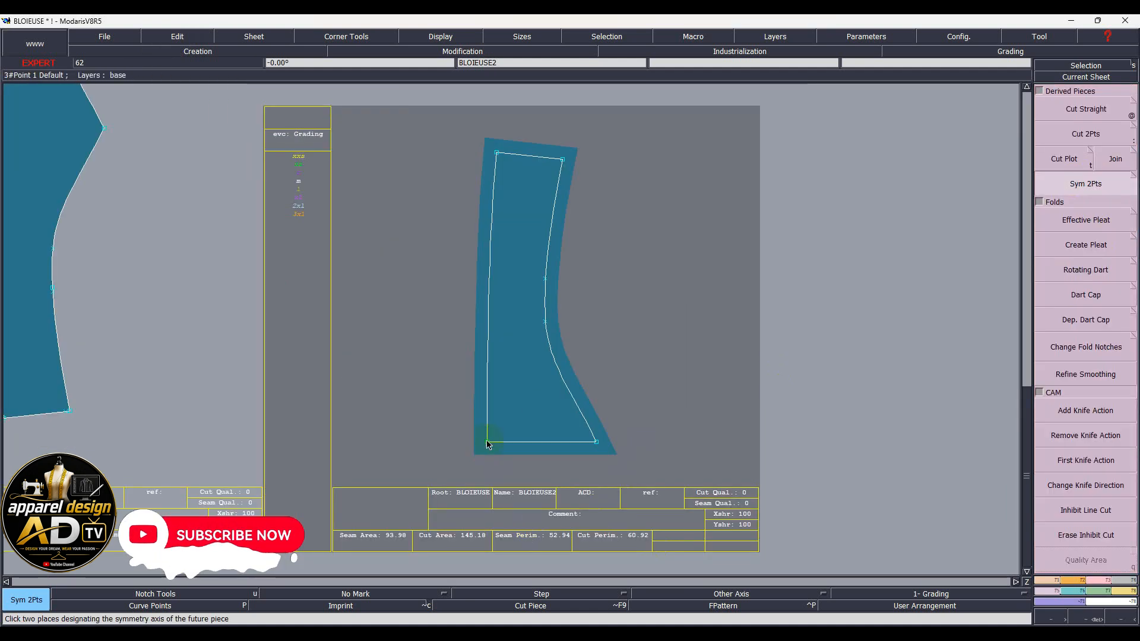
Step: Mirror the seam-allowance midriff piece across its centre-front edge with Sym 2Pts and add a DF grain line axis along the fold
click(596, 443)
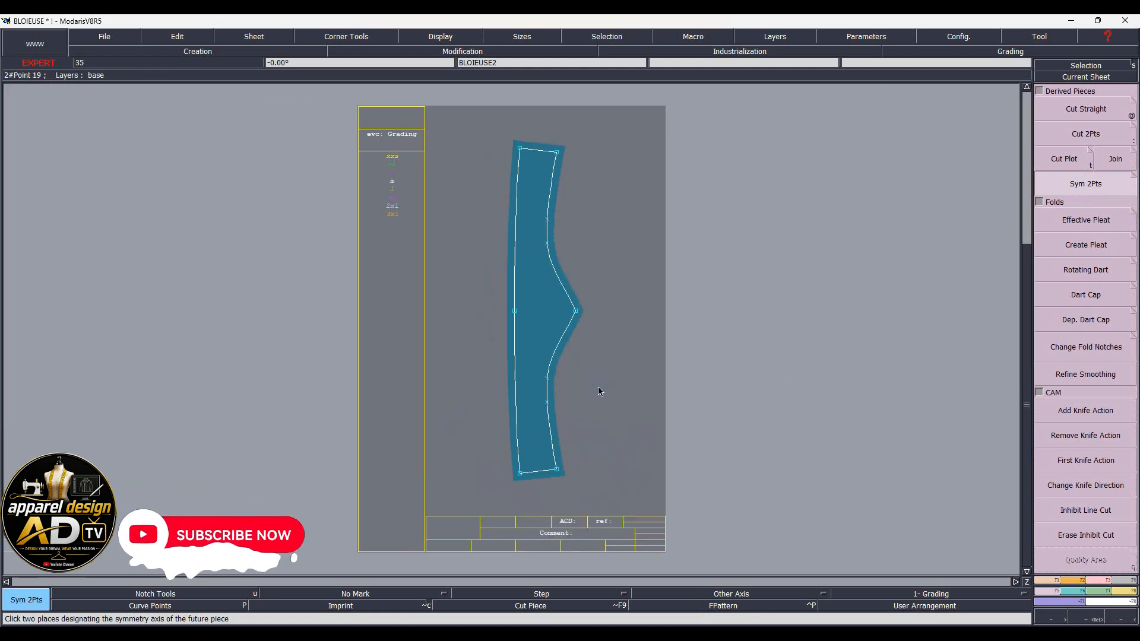
key(shift+d)
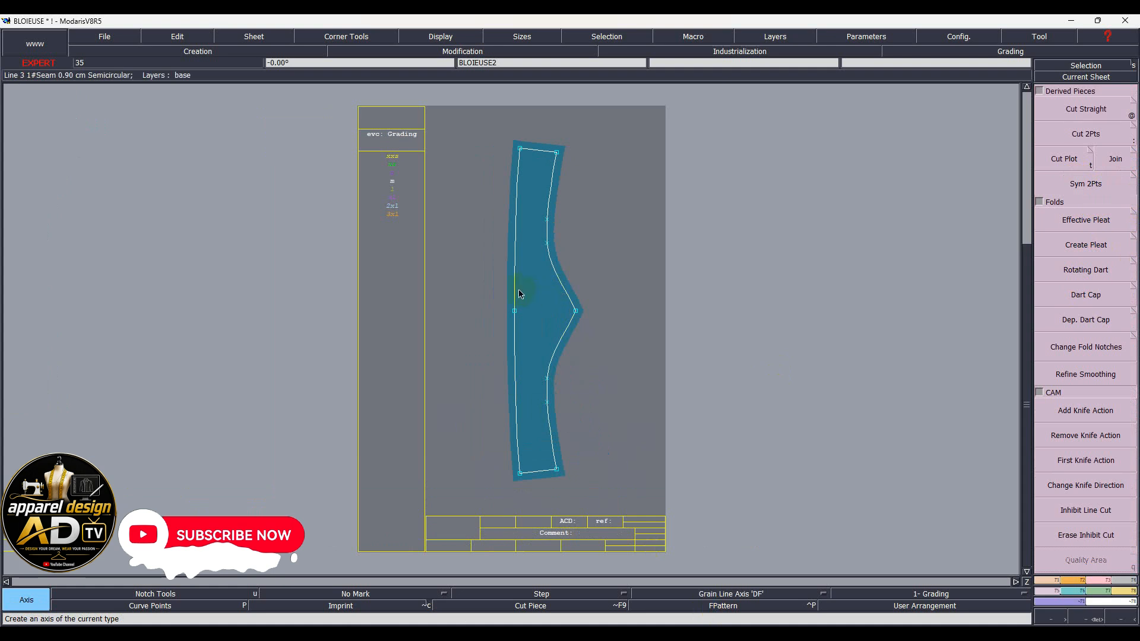
click(514, 311)
click(575, 311)
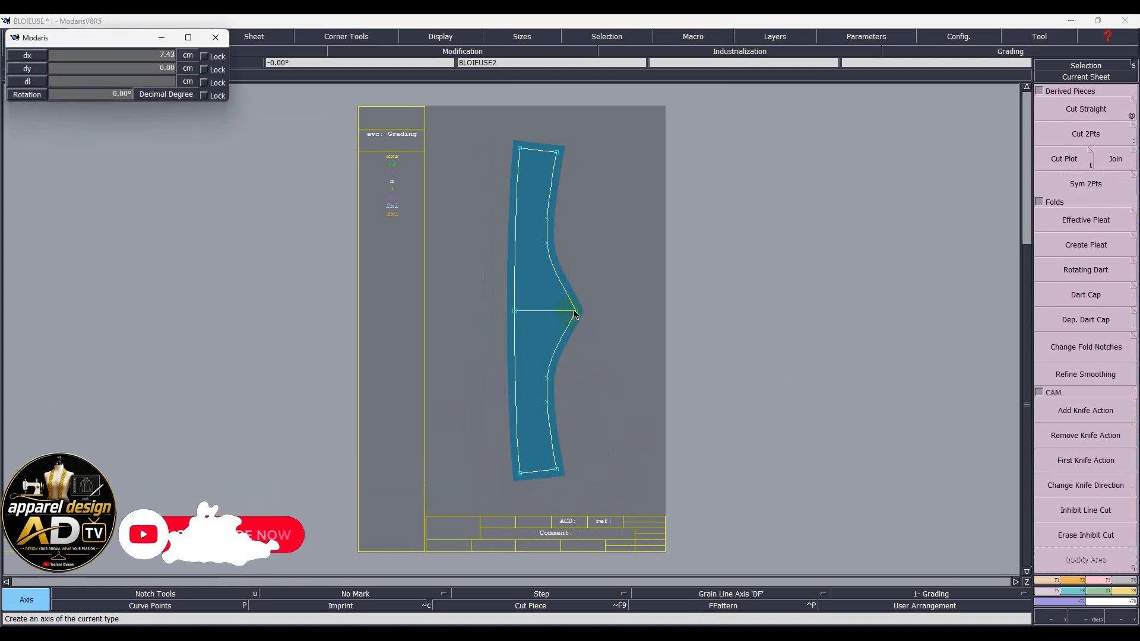
click(565, 574)
Step: Enter "Front Bottom Ax2" as the comment of the mirrored midriff piece
key(e)
click(582, 532)
text(Front)
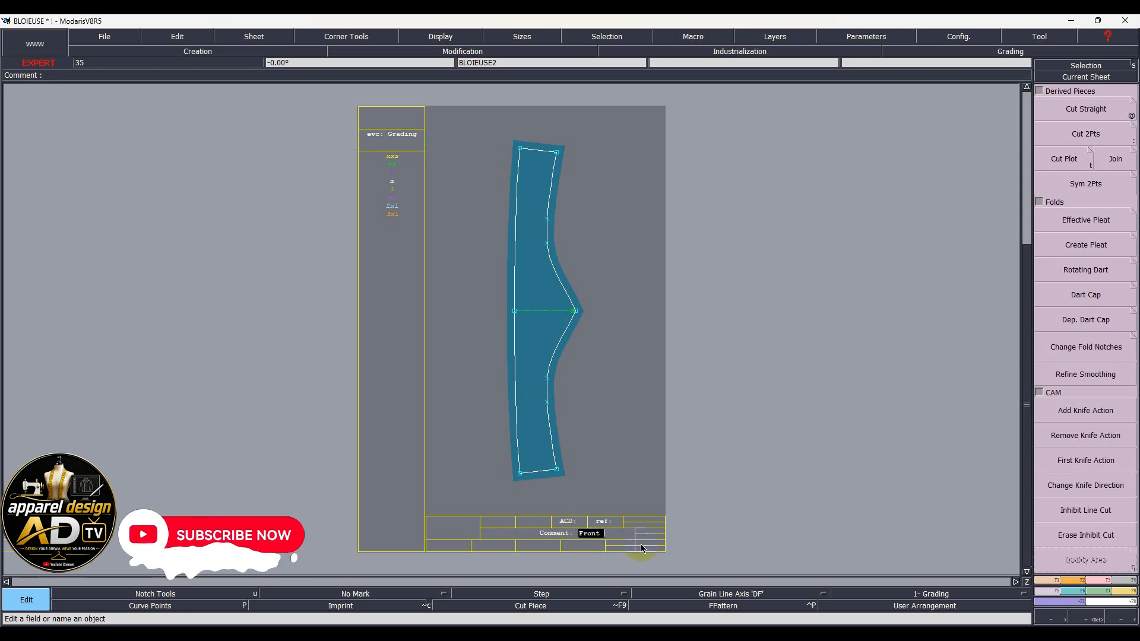
text( Bottom Ax2)
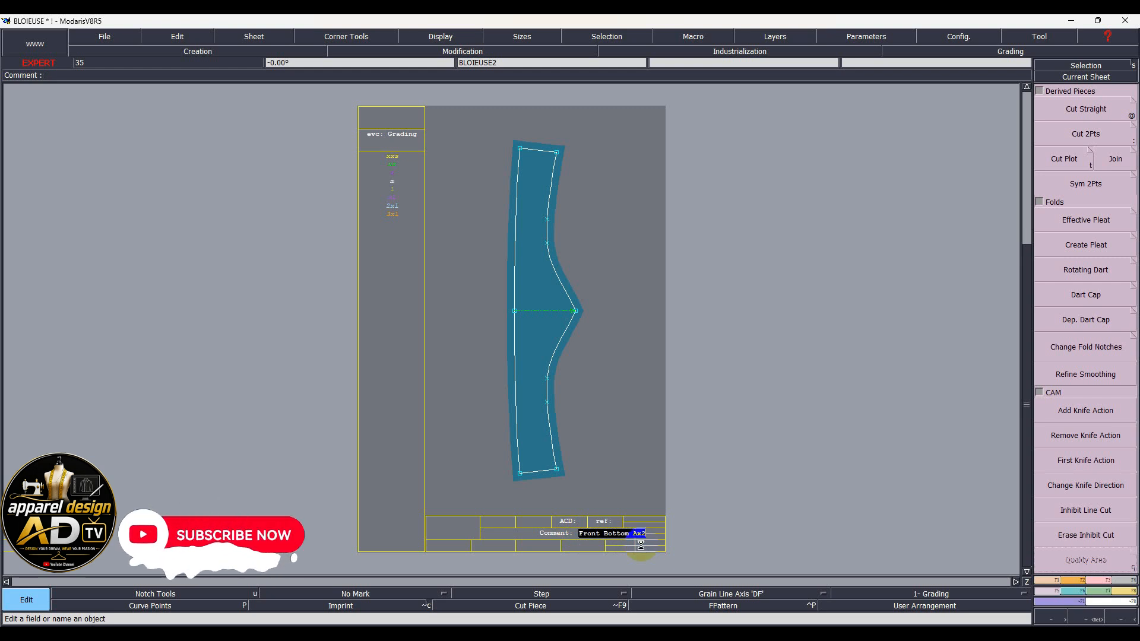
key(Return)
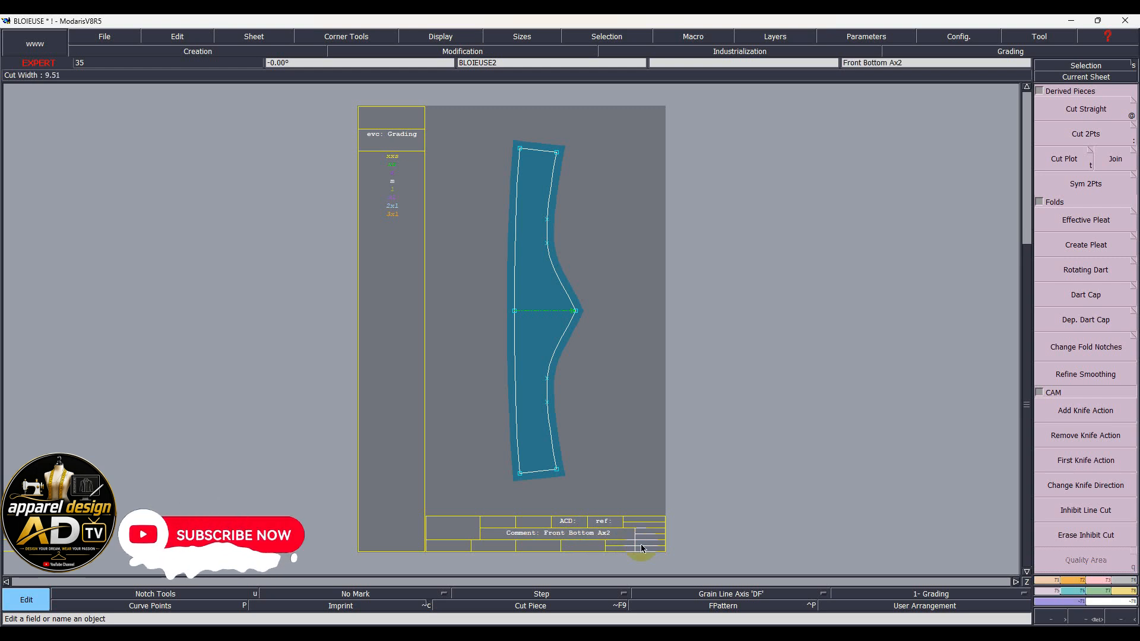
Step: Rearrange the sheets, extract the uppermost panel of BLOIEUSE2 with the Seam function, and go to the new piece's sheet
key(j)
key(u)
click(1071, 78)
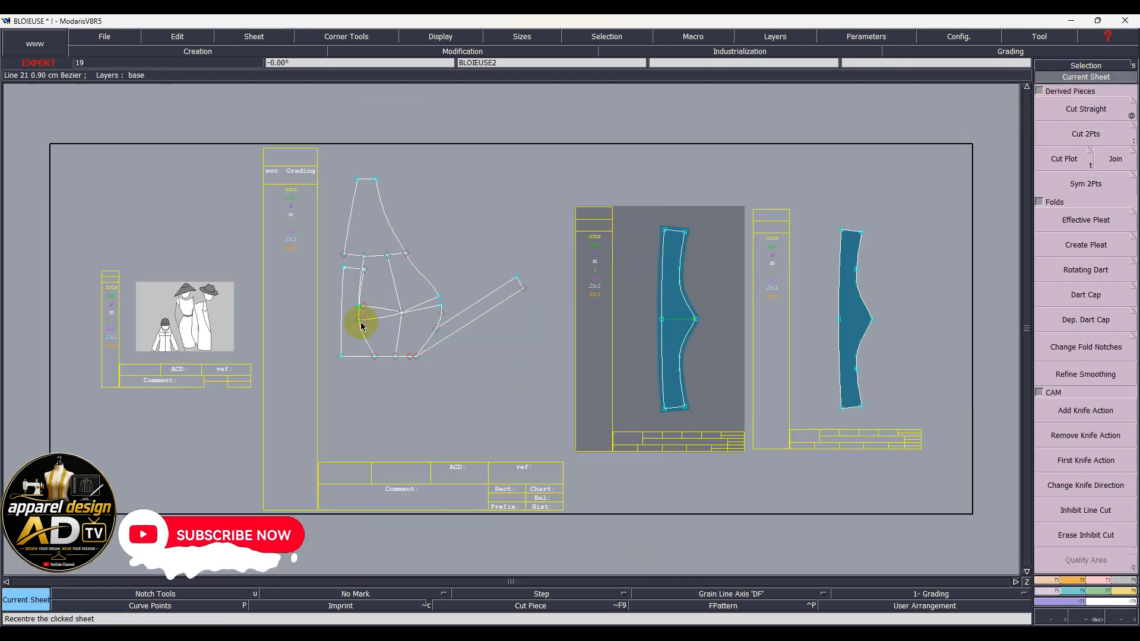
key(shift+s)
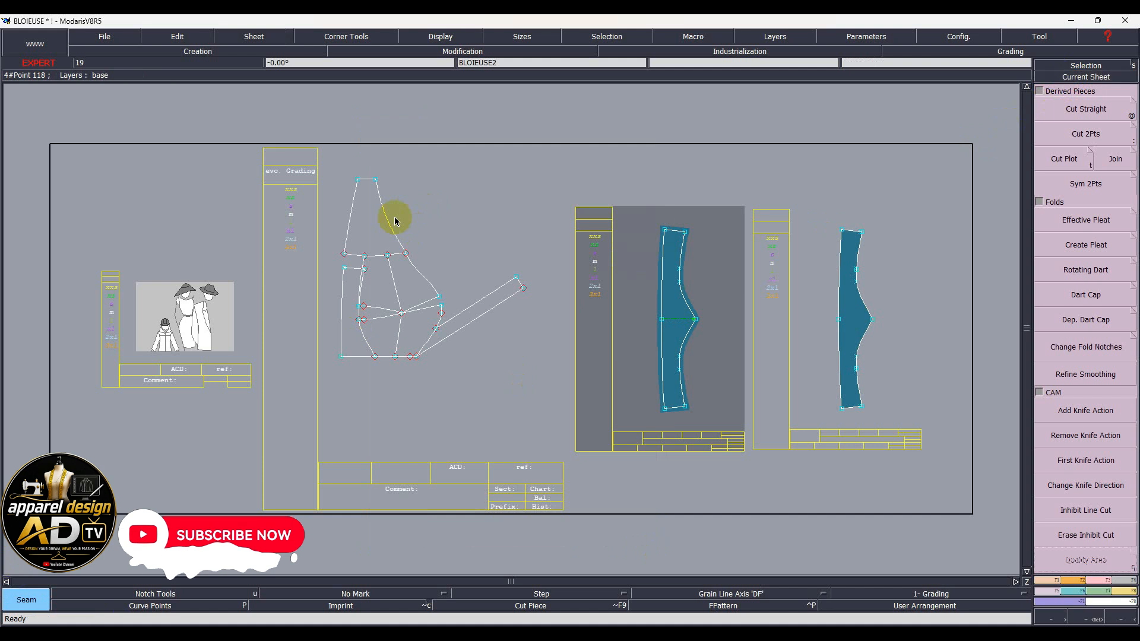
click(359, 226)
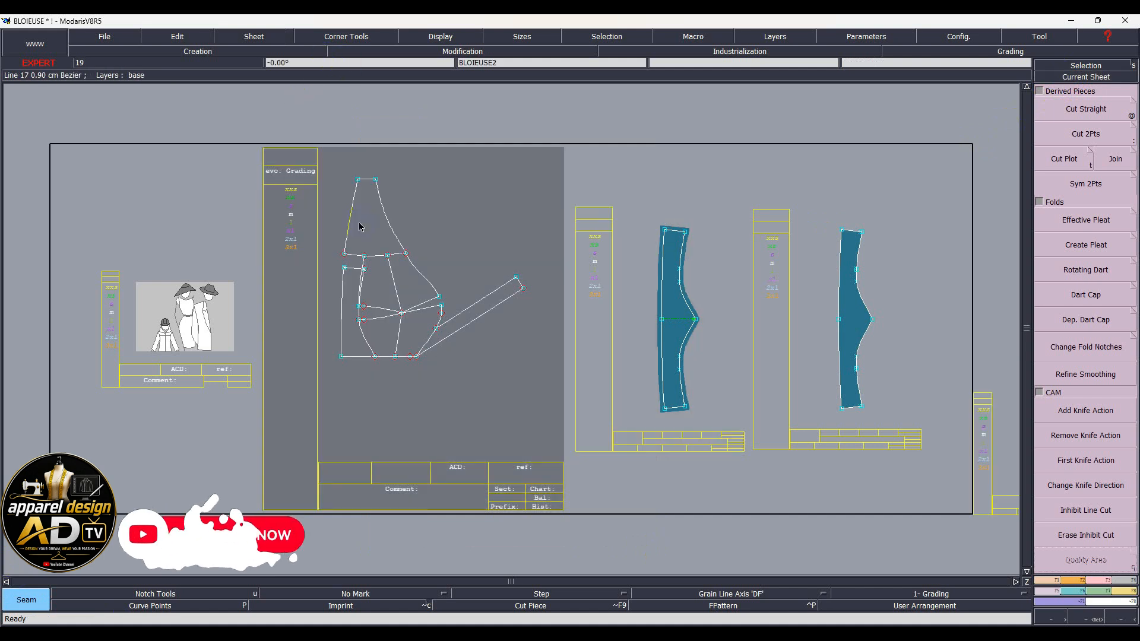
key(Page_Down)
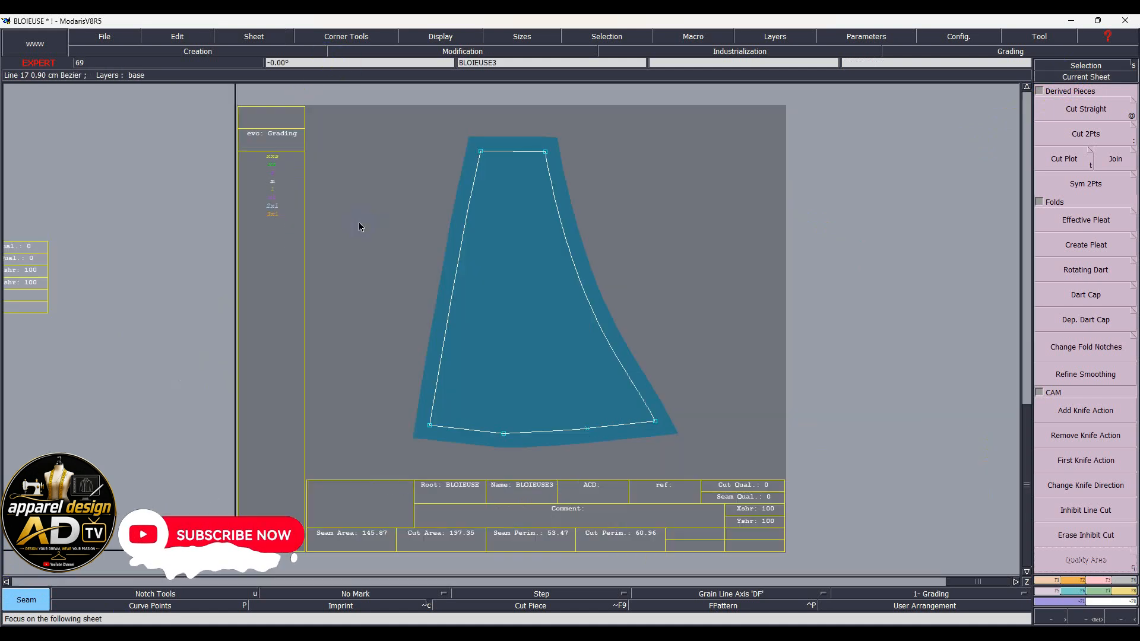
Step: Enter "Back Ax4" as the comment of the extracted back panel BLOIEUSE3
key(ctrl+u)
click(585, 512)
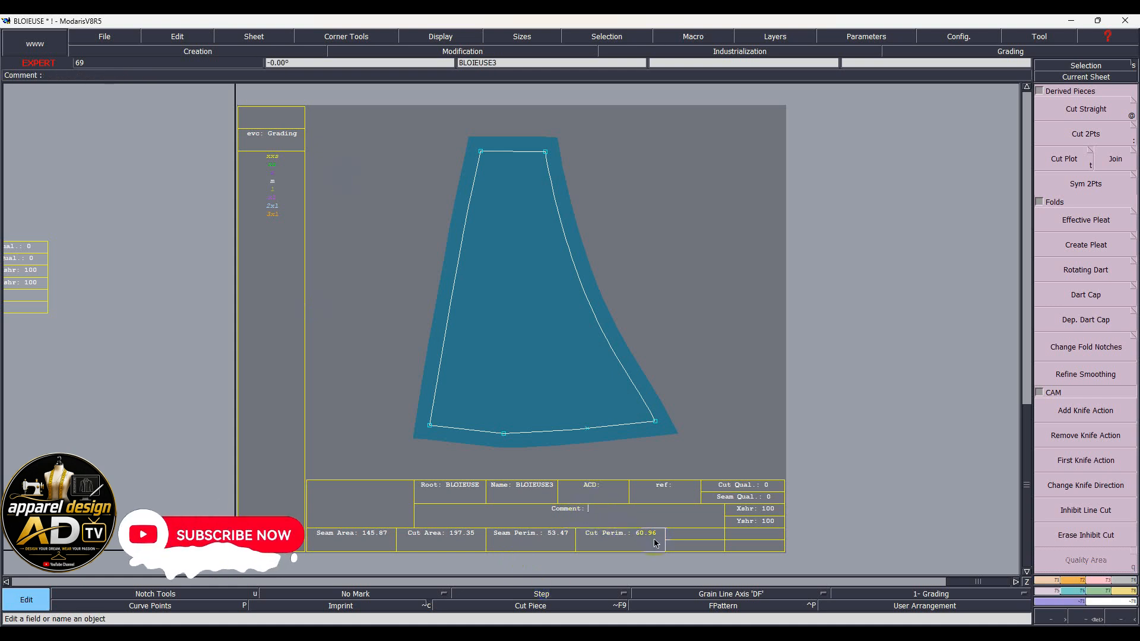
text(Back Ax)
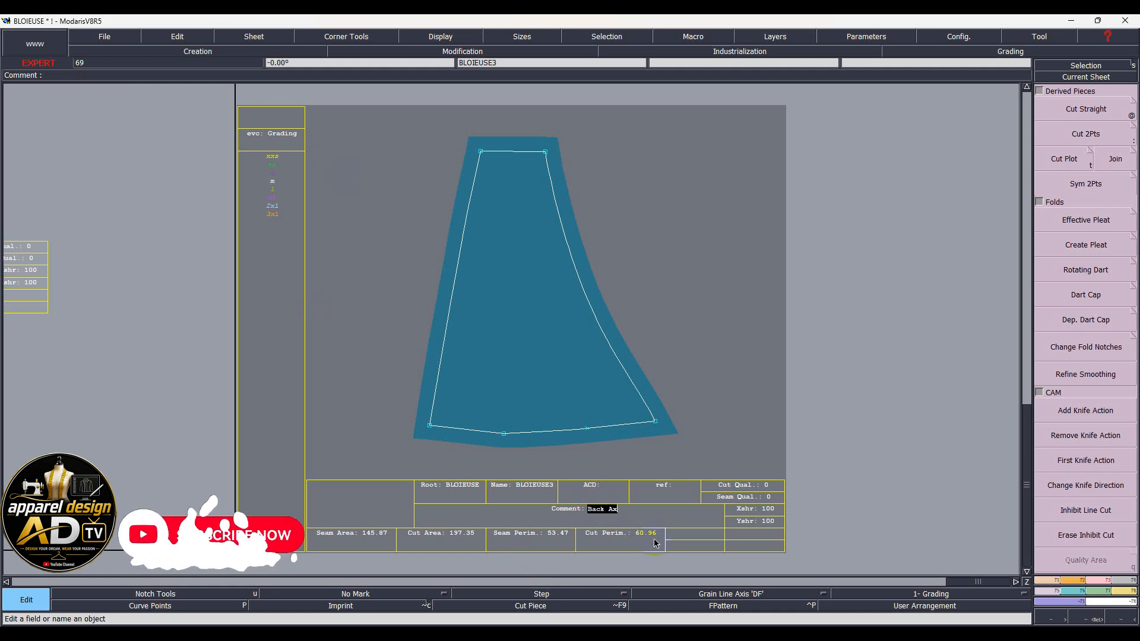
key(Return)
Step: Extract the side bust panel above the curved bust line of BLOIEUSE2 as a seam piece and draw a short horizontal grain line inside it
key(j)
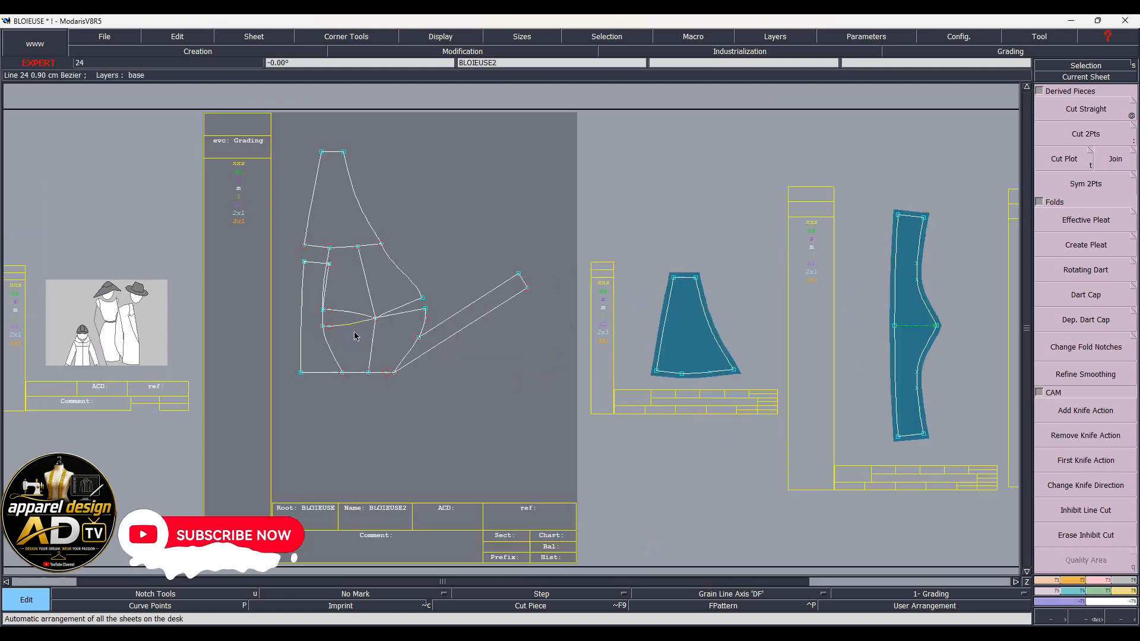
scroll(329, 320, up, 2)
scroll(339, 272, up, 1)
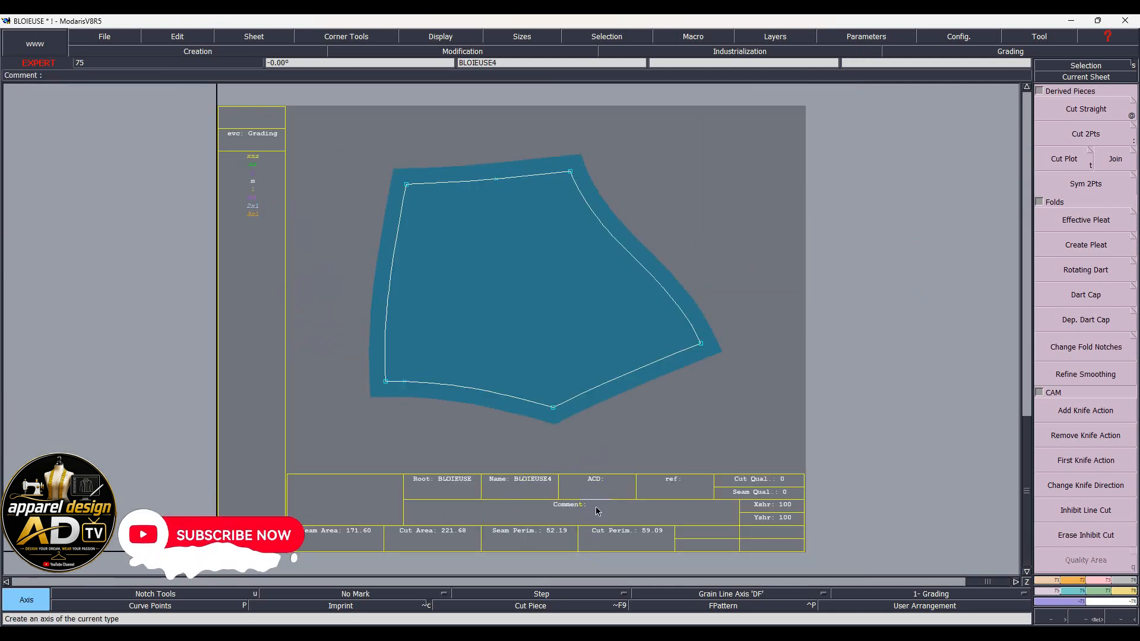
click(489, 323)
click(559, 323)
Step: Enter a comment beginning with "Bra Side" and ending in 4 for piece BLOIEUSE4
key(ctrl+e)
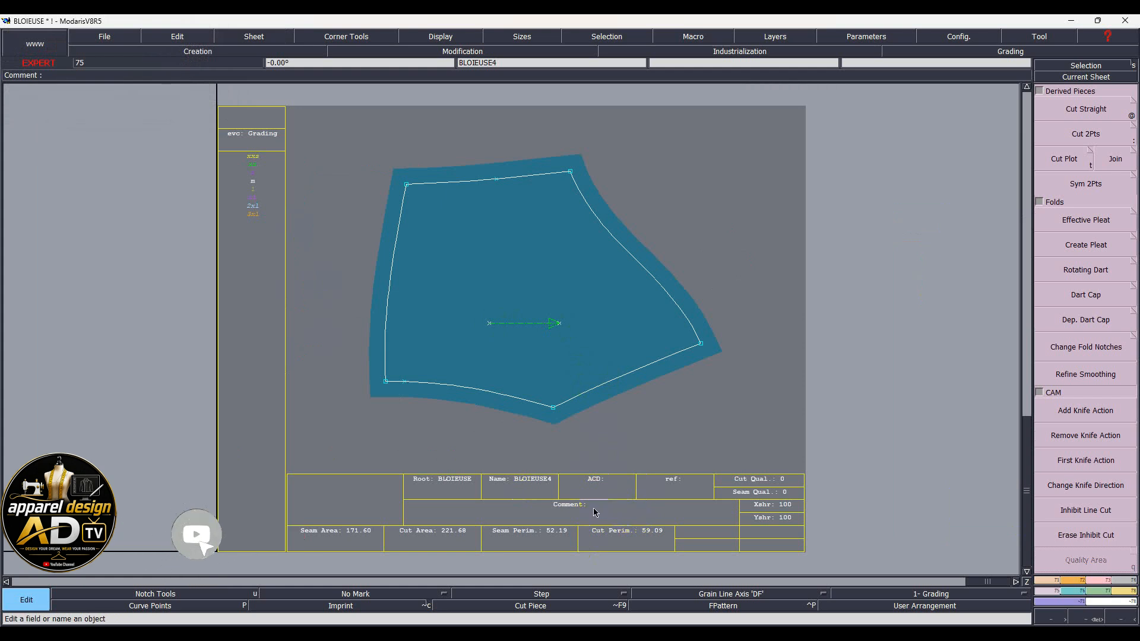
click(593, 507)
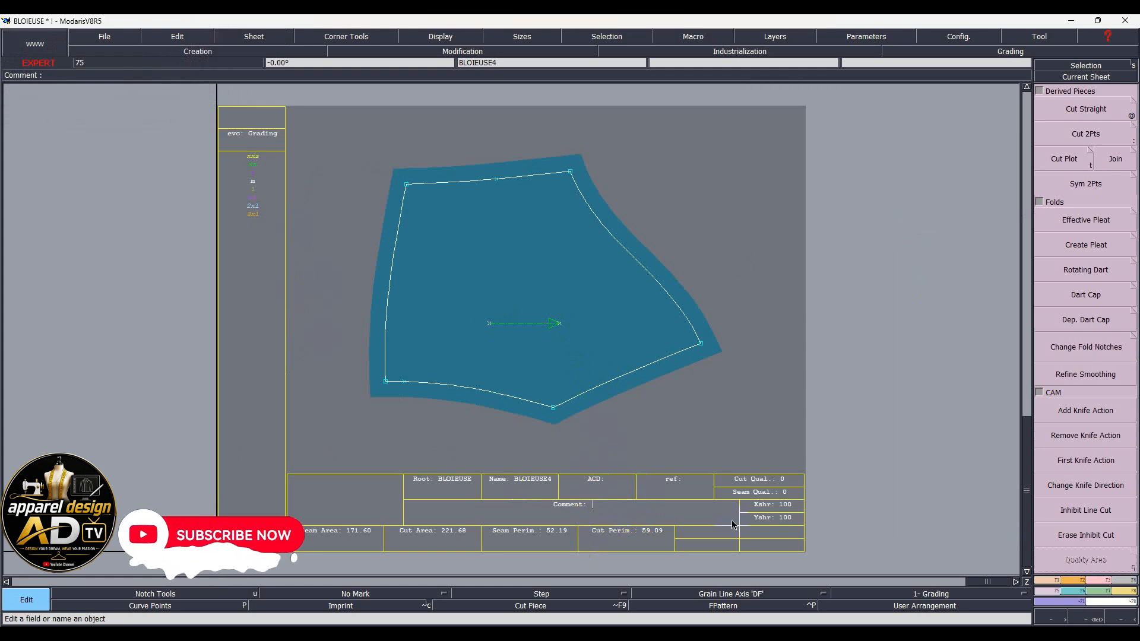
text(Bra Side)
text(4)
Step: Extract the lower bust panel together with the diagonal strap from BLOIEUSE2 as one seam piece and go to its sheet
click(442, 285)
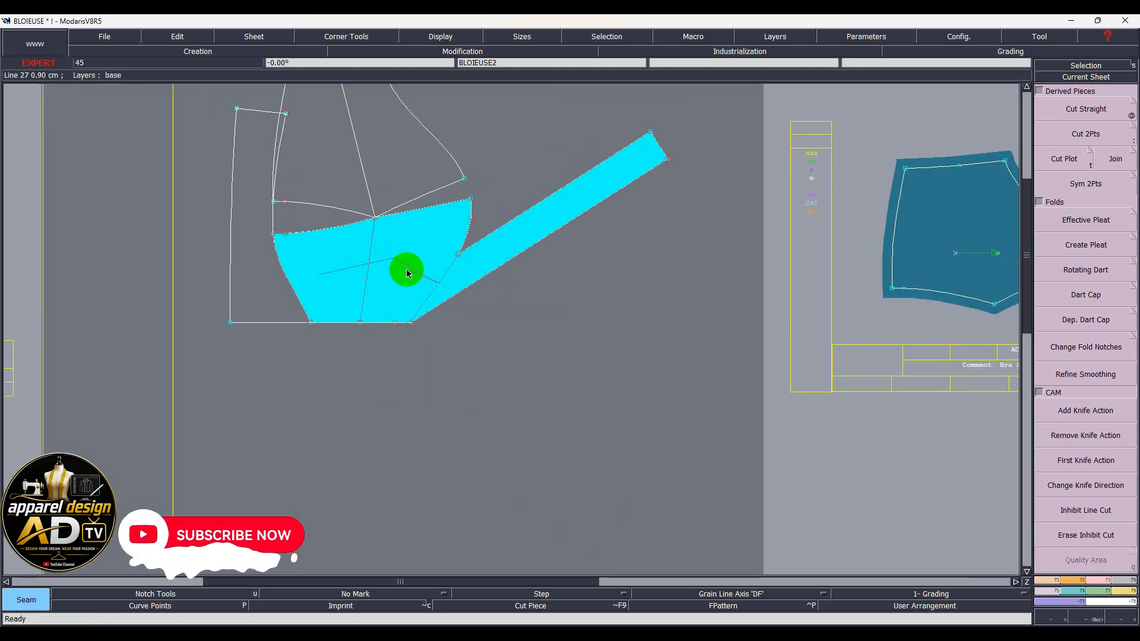
right_click(407, 269)
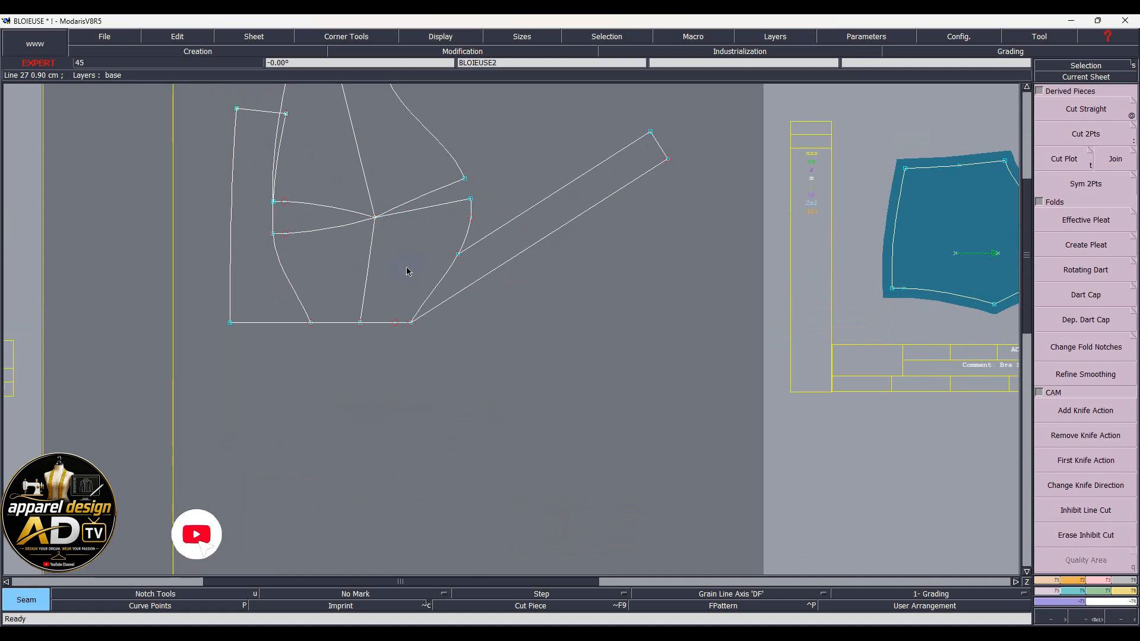
key(Page_Down)
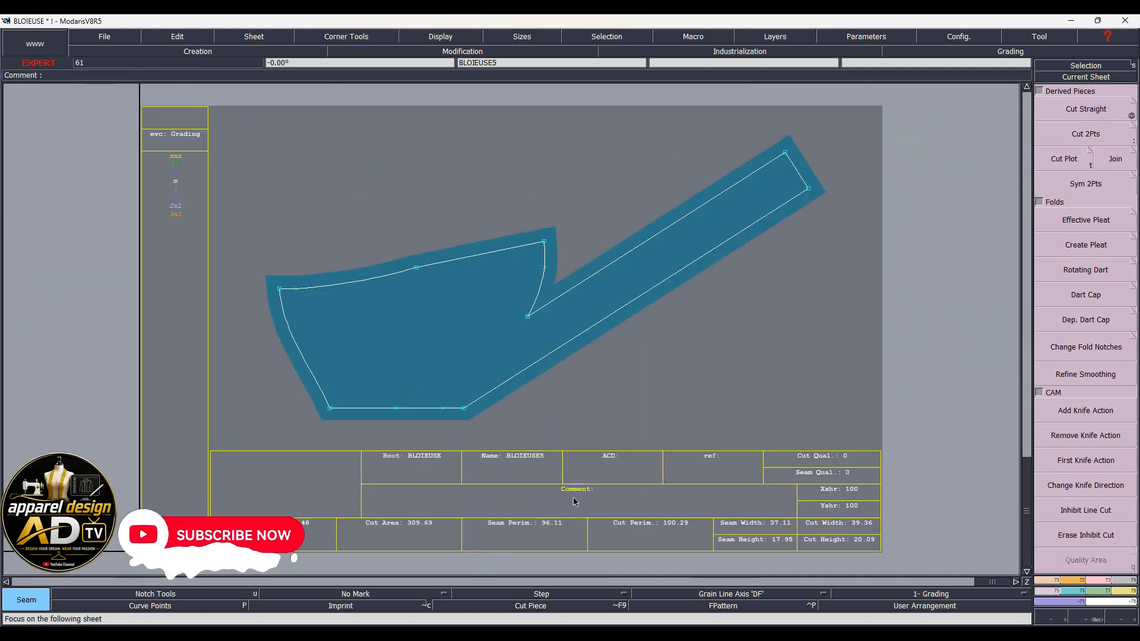
Step: Enter "Front Ax4" as the strapped bust piece's comment and draw a horizontal grain line in its lower area
key(e)
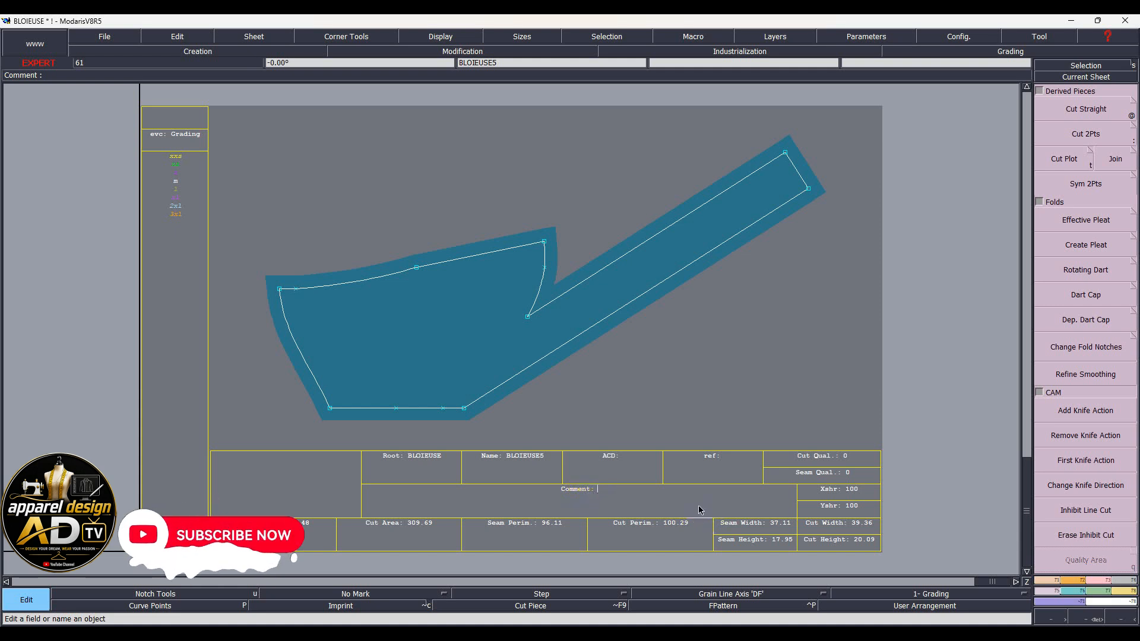
text(ront)
key(Return)
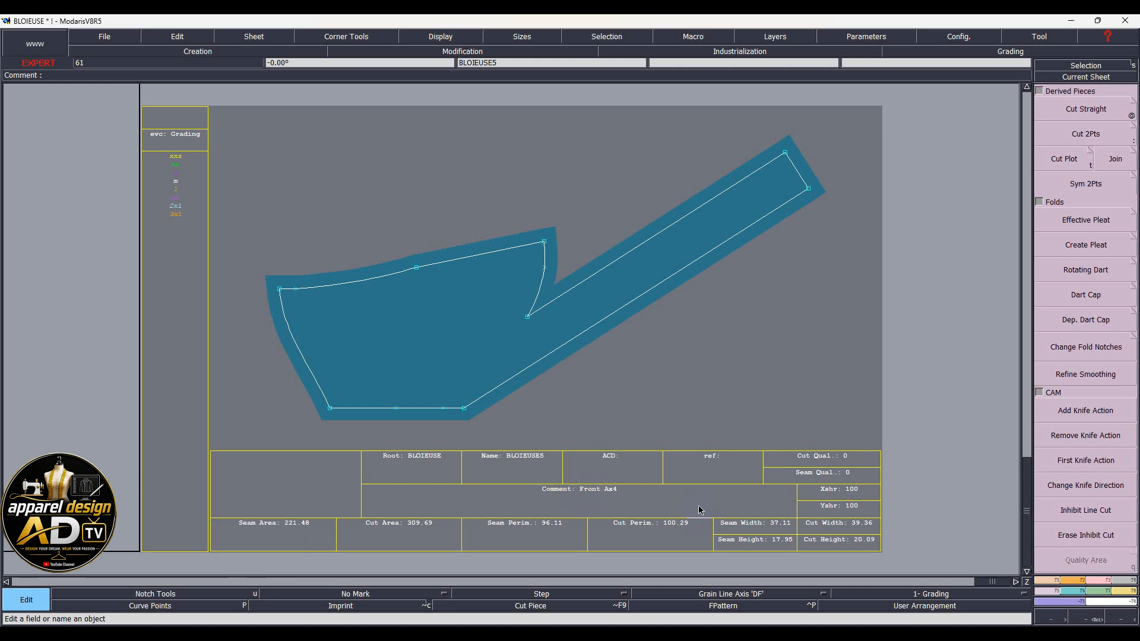
click(448, 360)
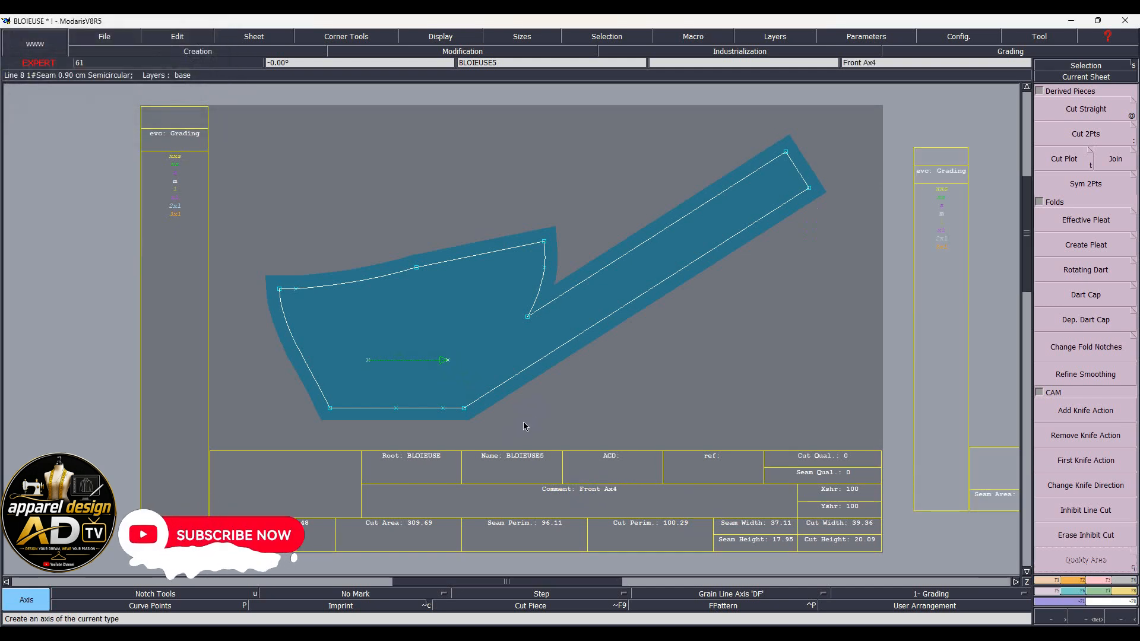
click(500, 406)
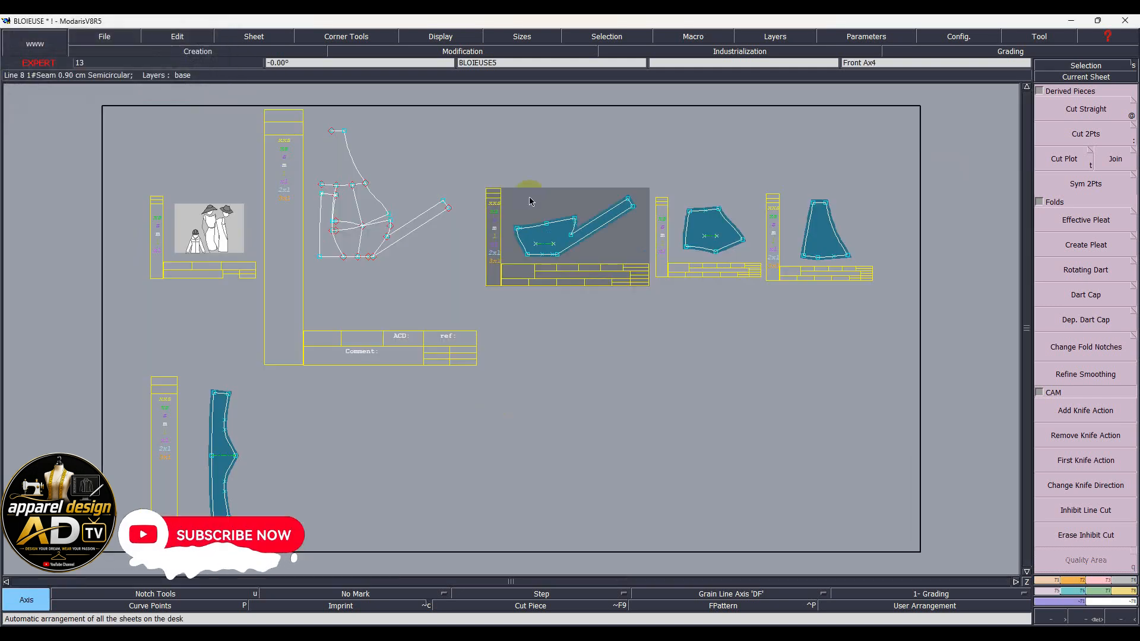
Step: Draw a horizontal grain line in the lower part of the Back Ax4 piece
scroll(825, 244, up, 5)
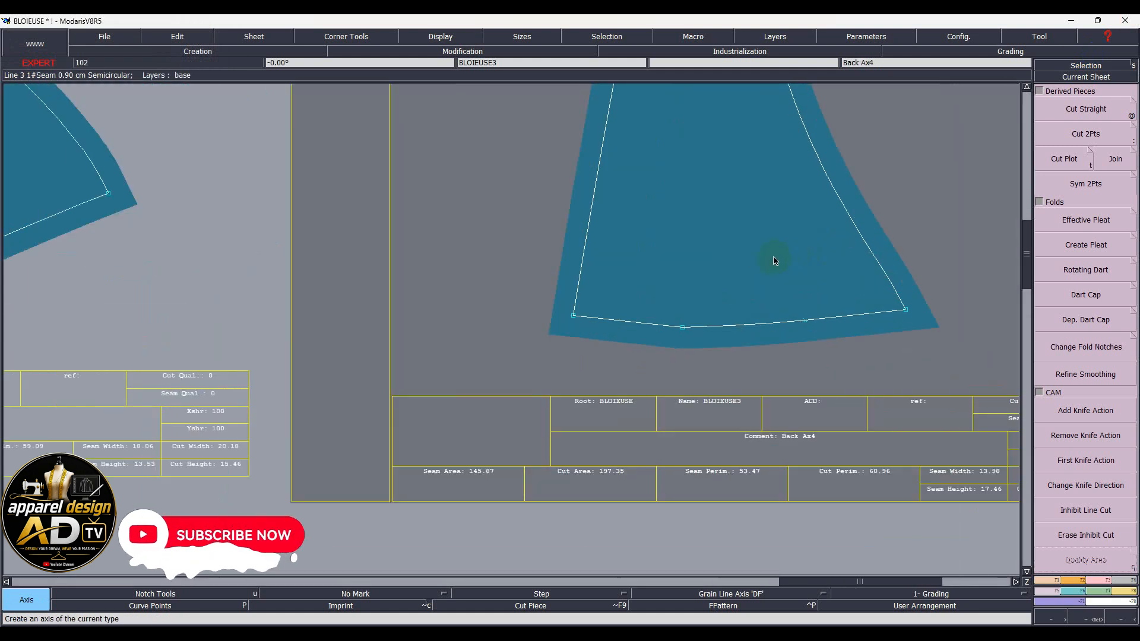
click(713, 247)
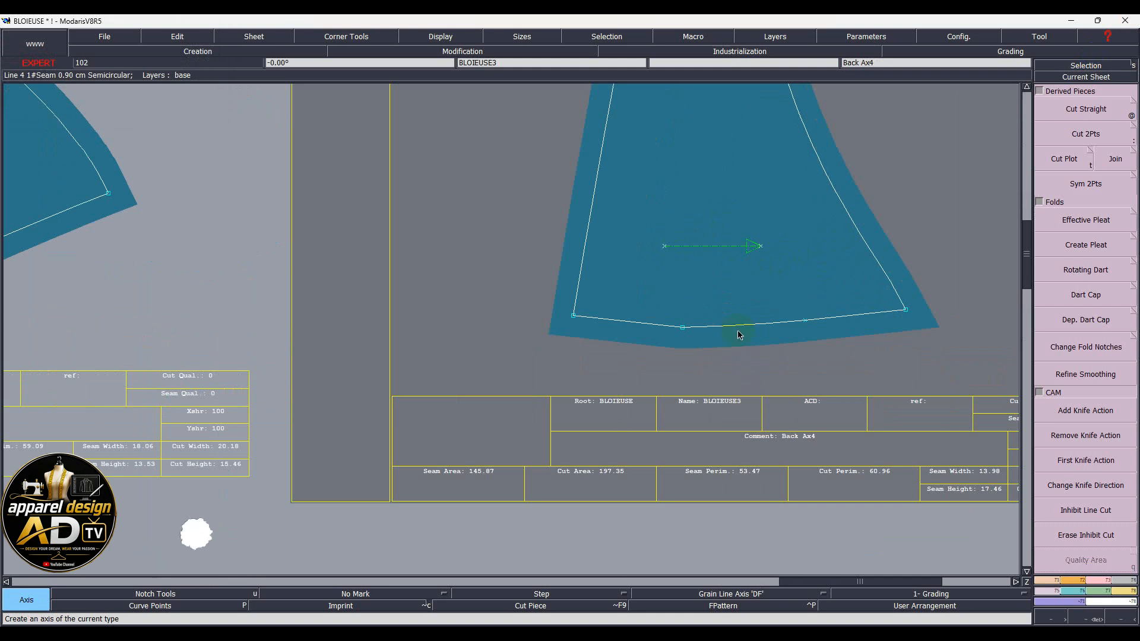
Step: Rearrange the sheets and marry the Back Ax4 piece onto the BLOIEUSE2 sheet along the upper panel's lower edge
key(j)
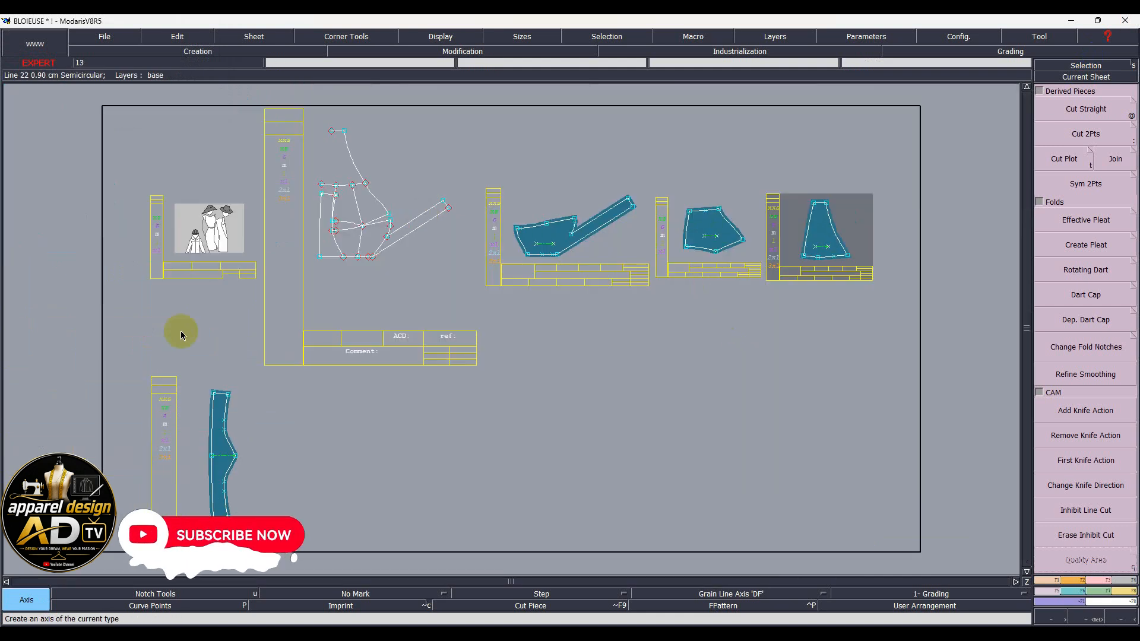
key(a)
key(m)
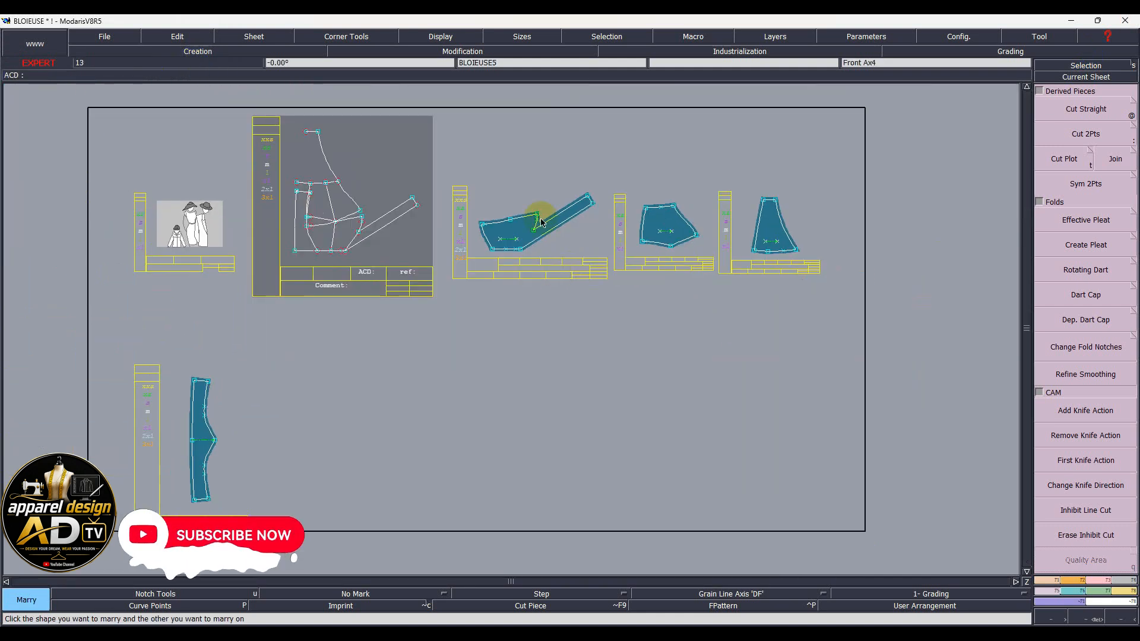
click(756, 250)
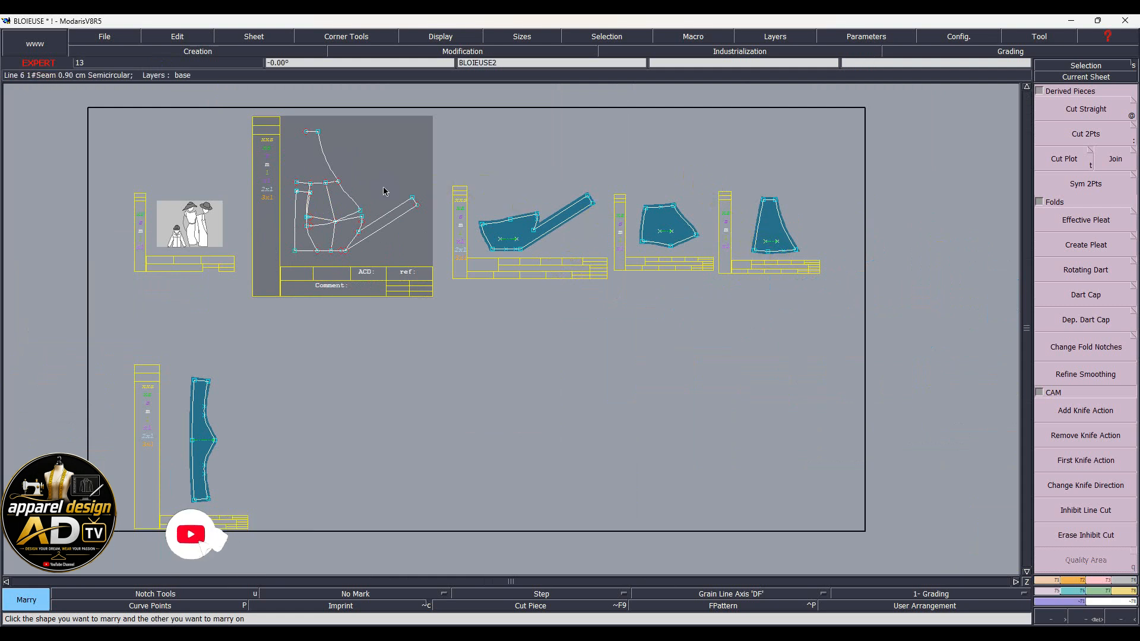
click(331, 182)
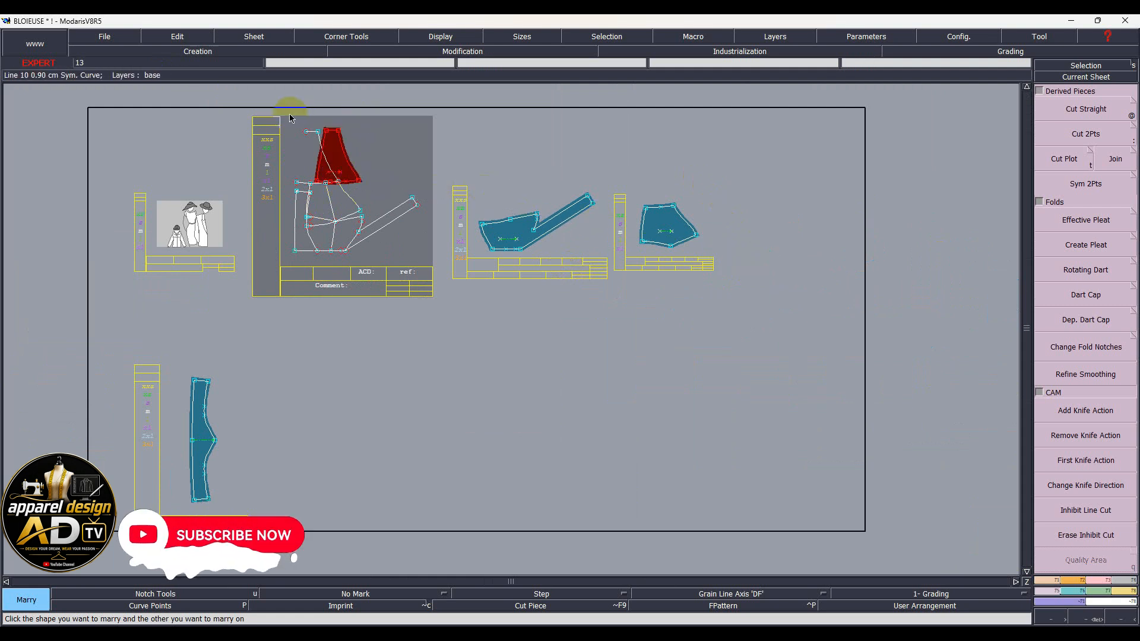
Step: Move the married back piece so its lower-edge point matches the corresponding point on the BLOIEUSE2 outline
scroll(289, 117, up, 3)
key(shift+m)
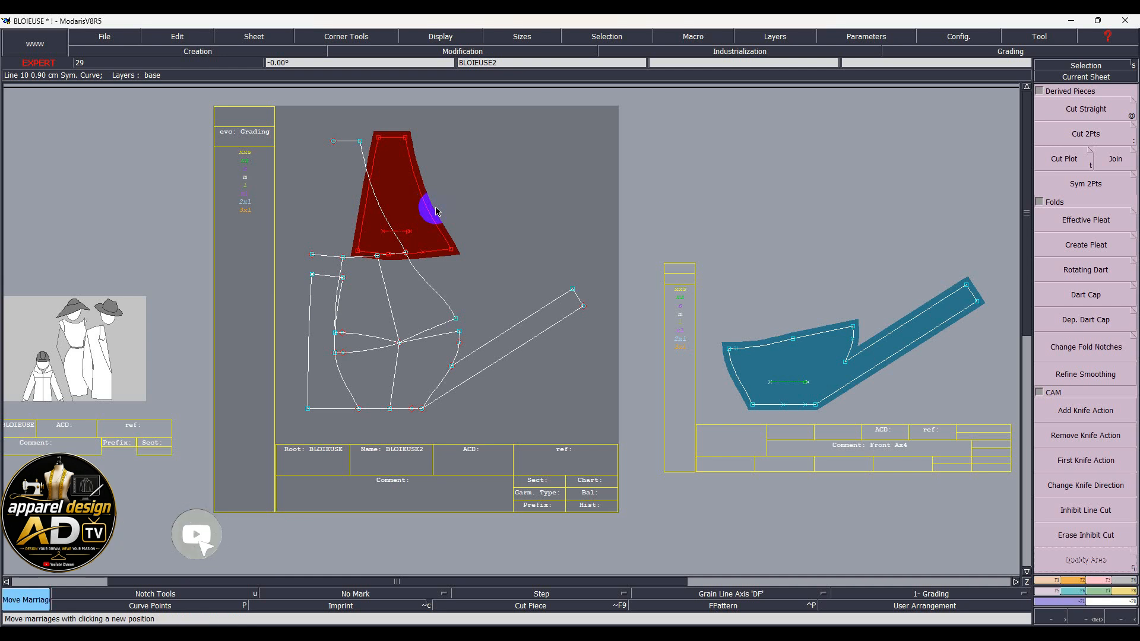
click(389, 256)
click(343, 257)
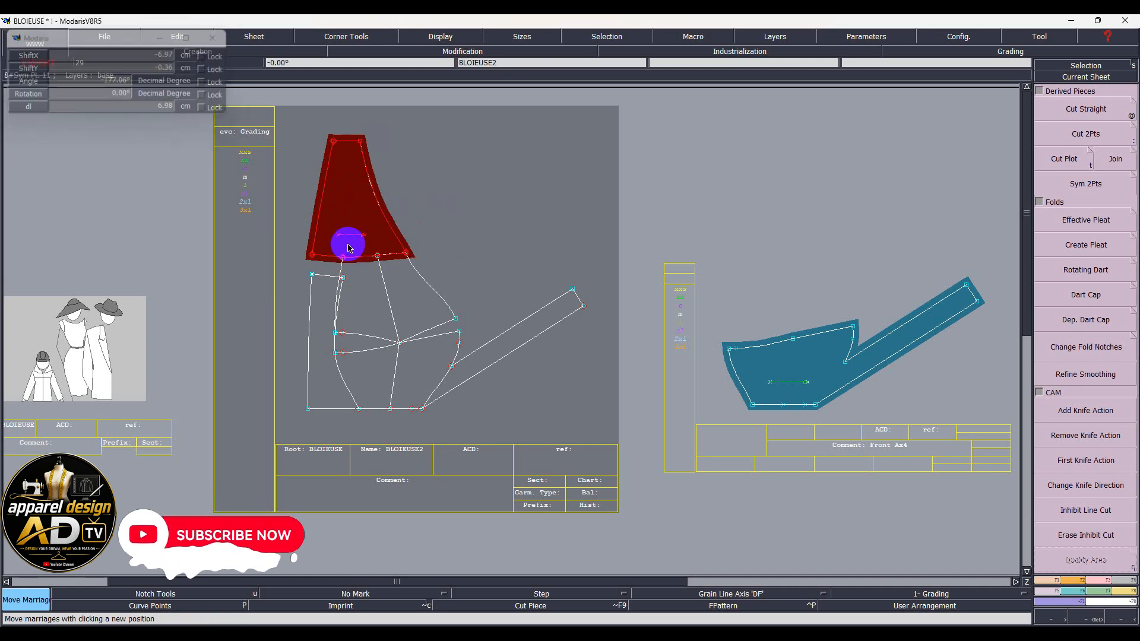
Step: Recreate the missing outer edge of the upper panel as a parallel of the married back piece's edge, and divorce the sheets
key(p)
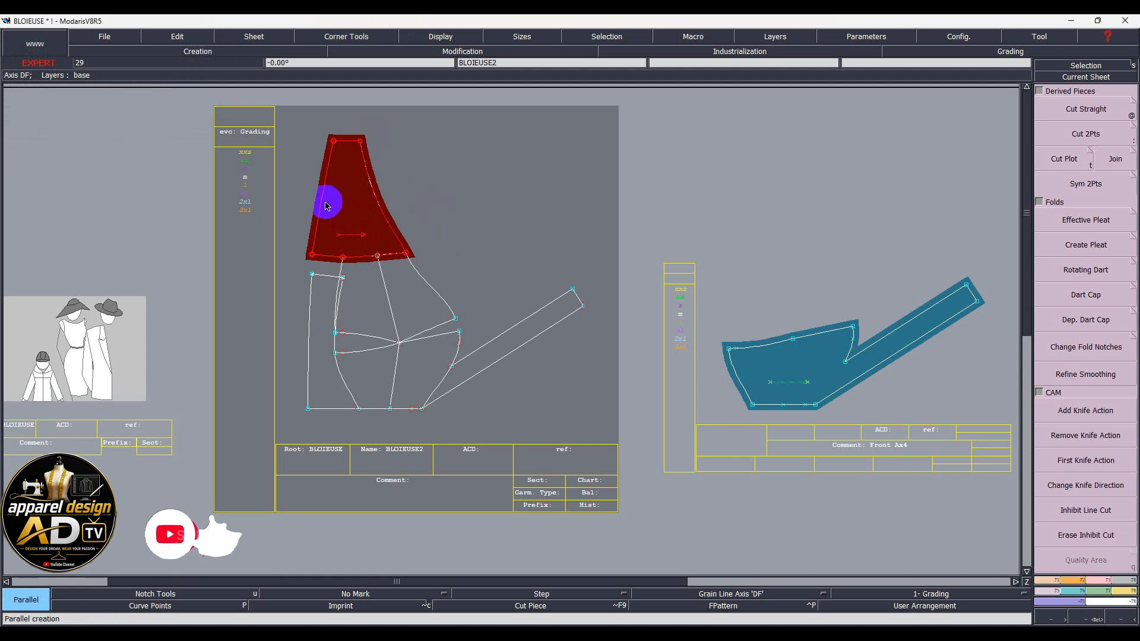
click(319, 204)
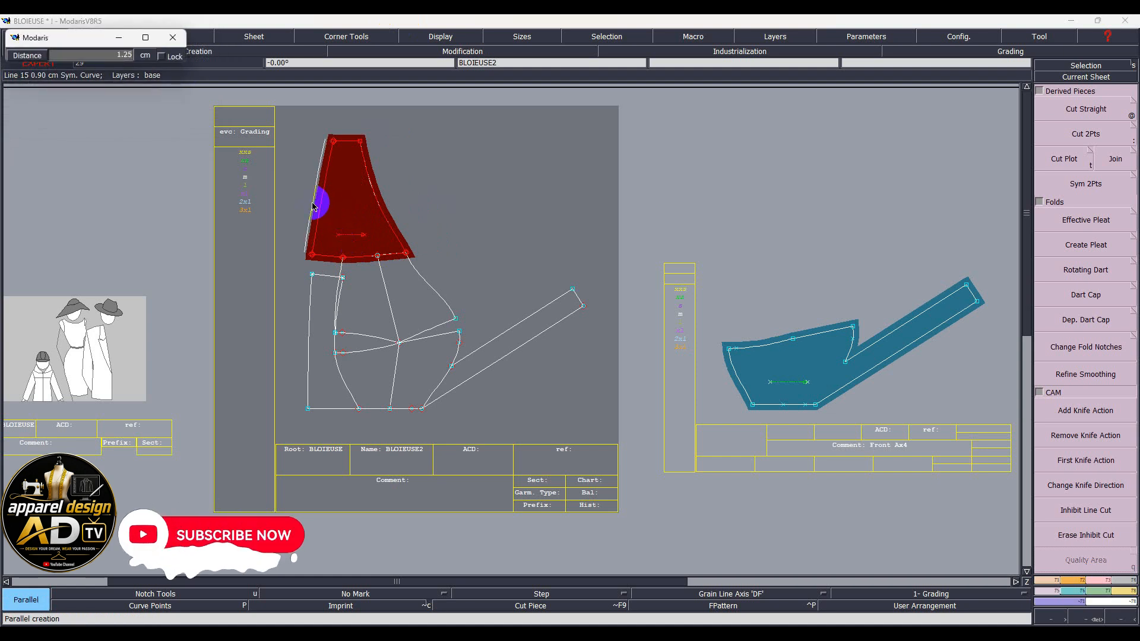
key(Return)
key(d)
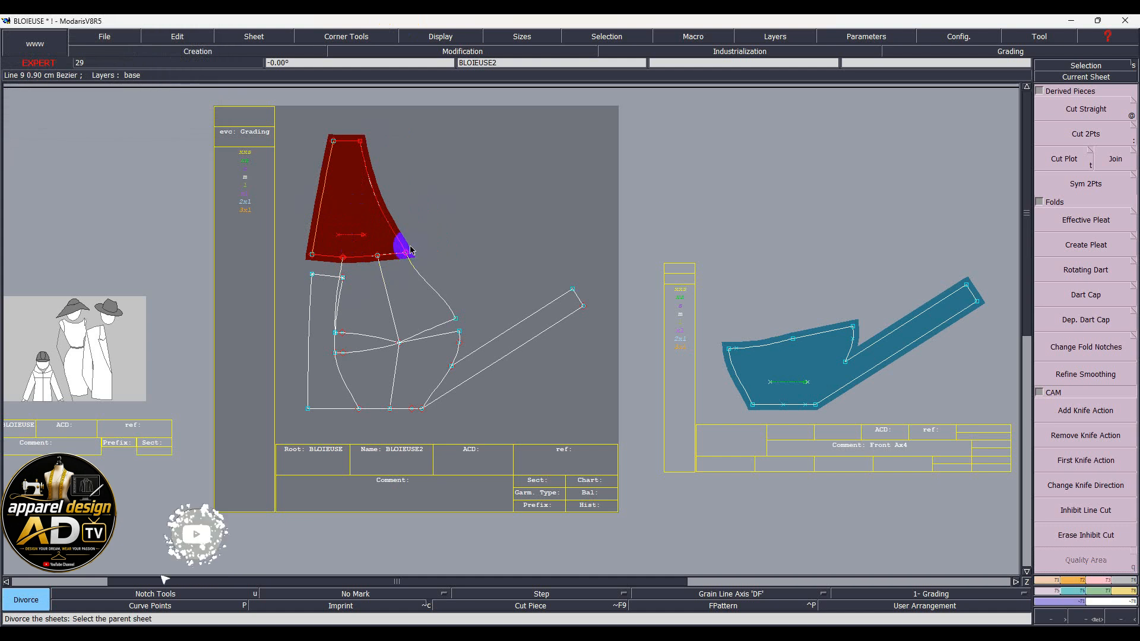
click(337, 248)
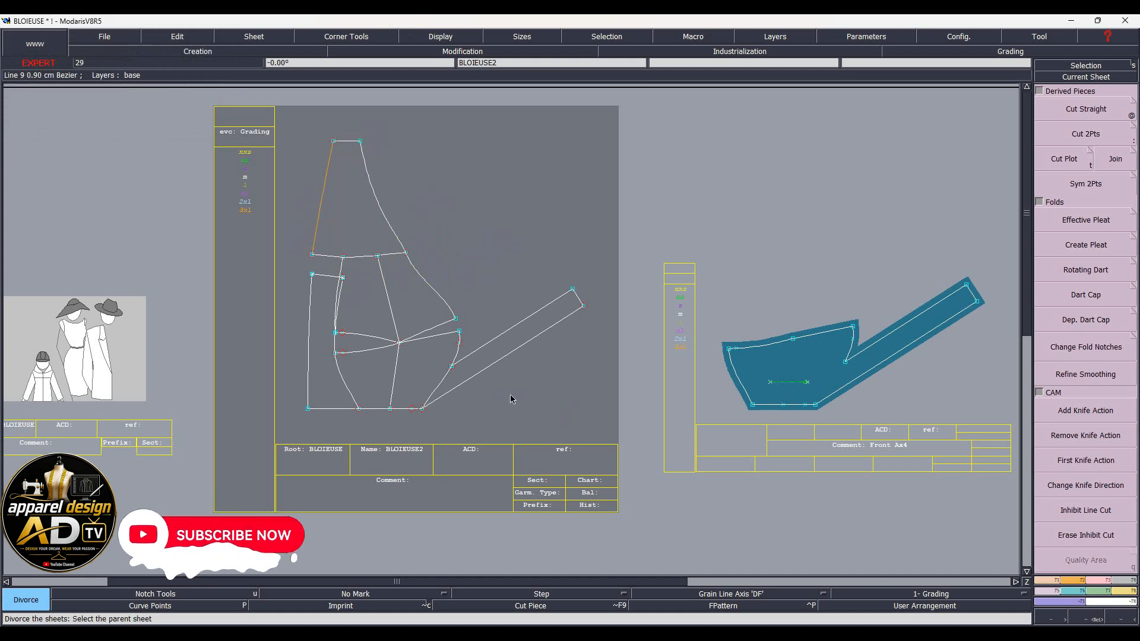
Step: Lay out all the sheets in one overview and save the BLOIEUSE model in its save directory
key(j)
click(1088, 79)
key(ctrl+s)
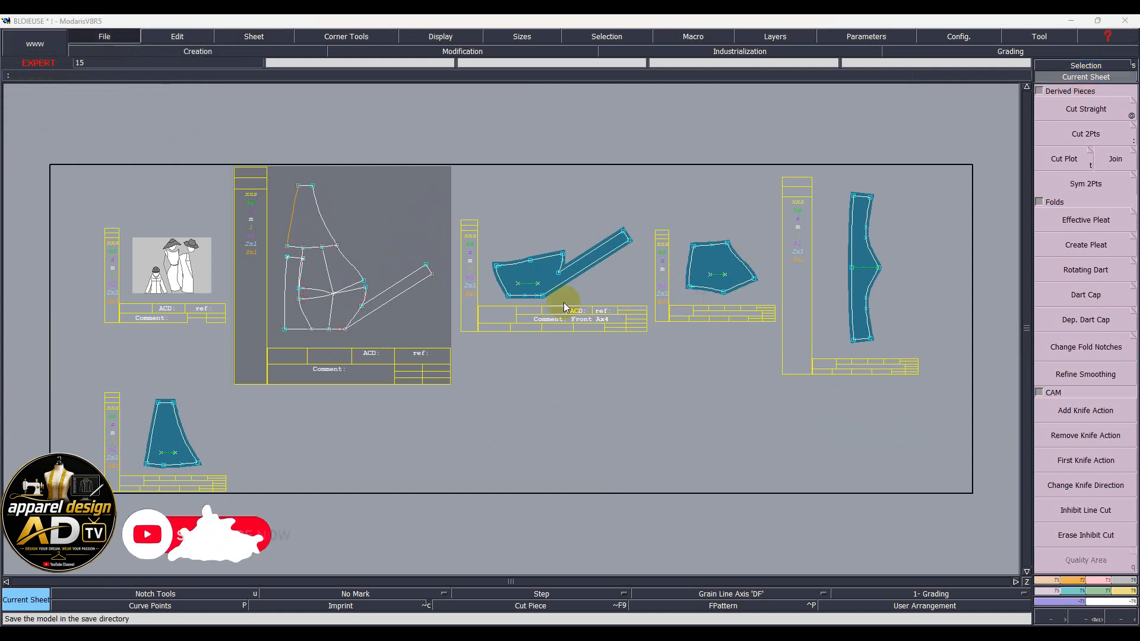
click(482, 393)
click(483, 394)
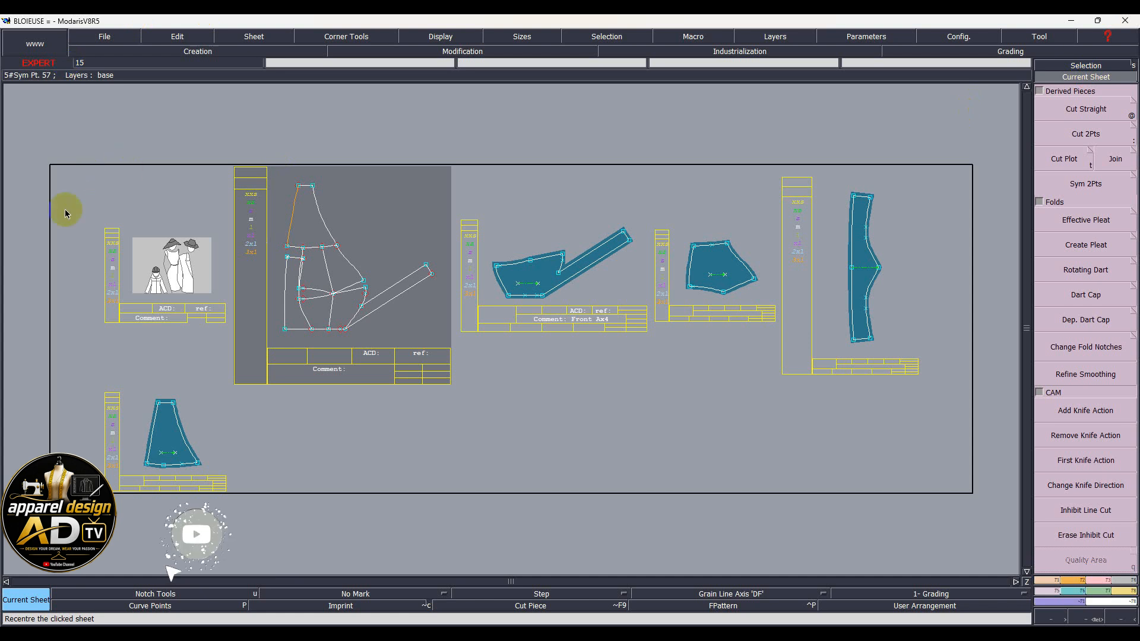
Step: Review the model's sheets one by one, from the illustration through the BLOIEUSE2 outline to the extracted seam-allowance pieces
click(120, 258)
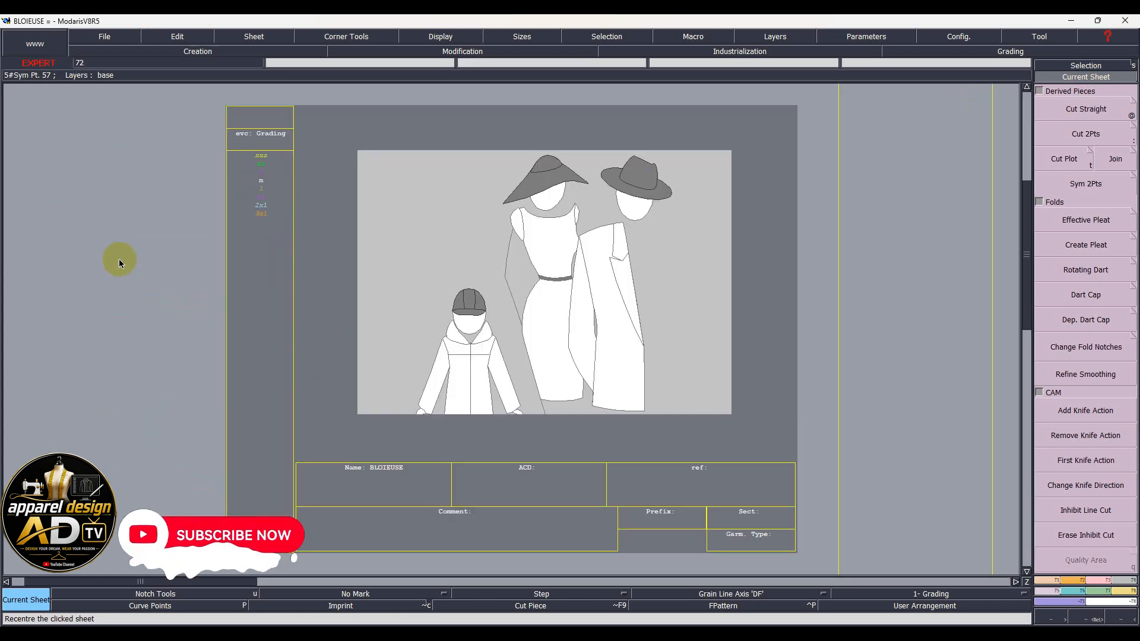
key(Page_Down)
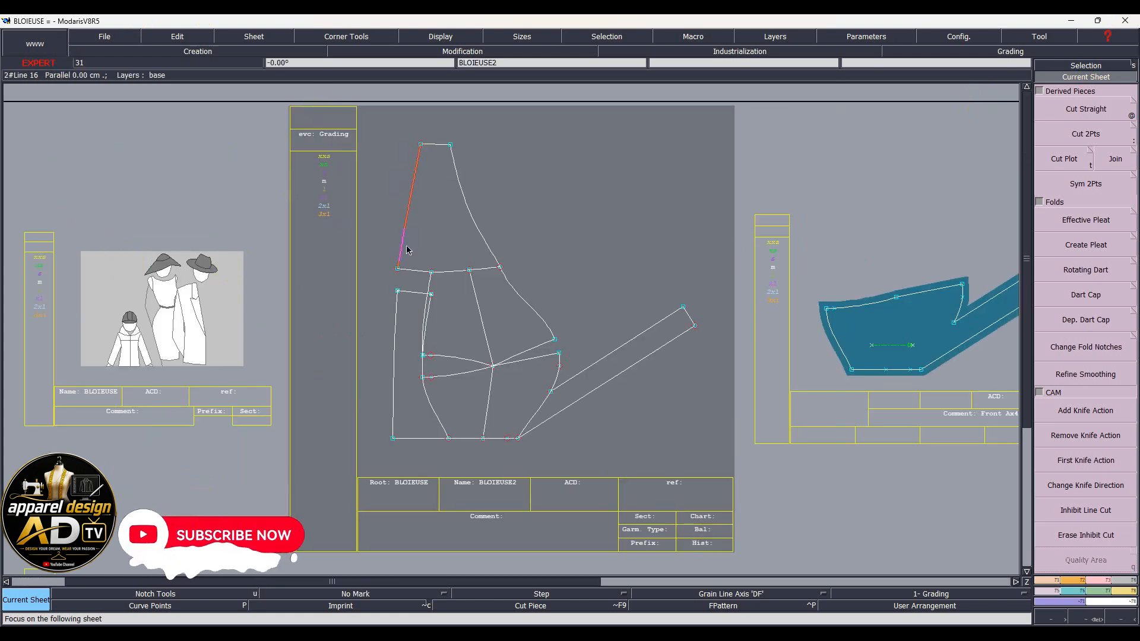
key(Page_Down)
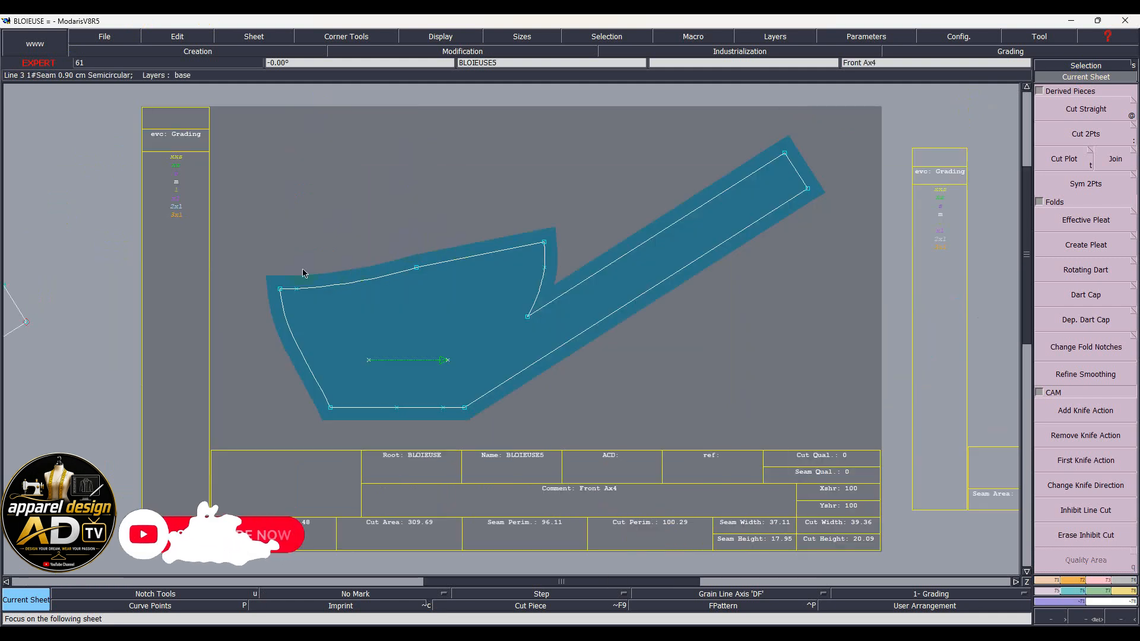
key(Page_Down)
key(Page_Down)
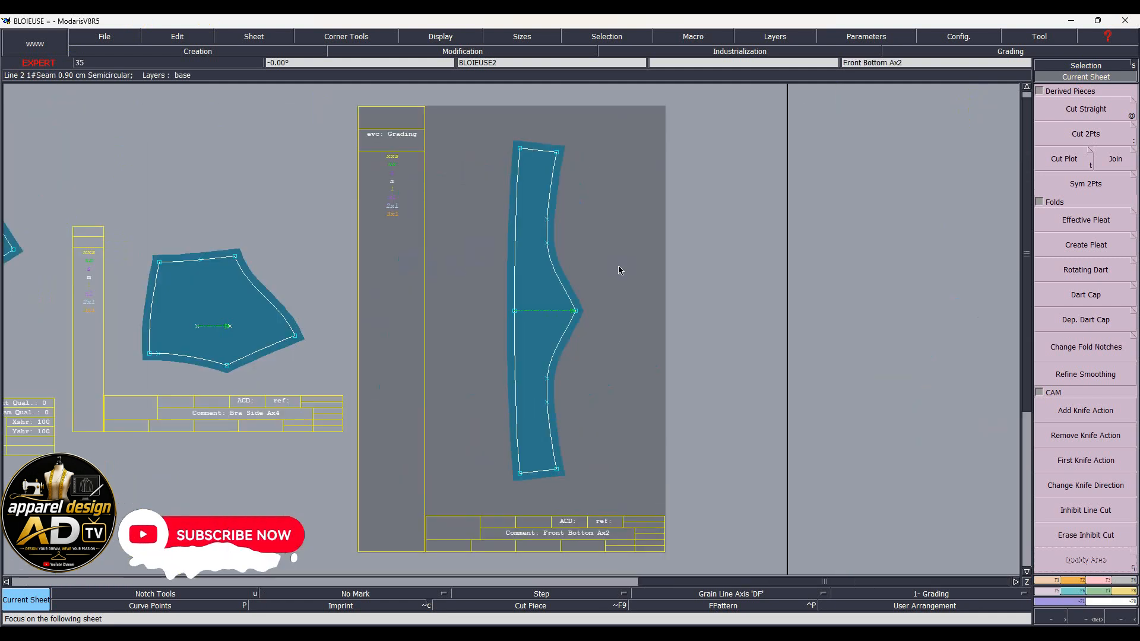
key(Page_Down)
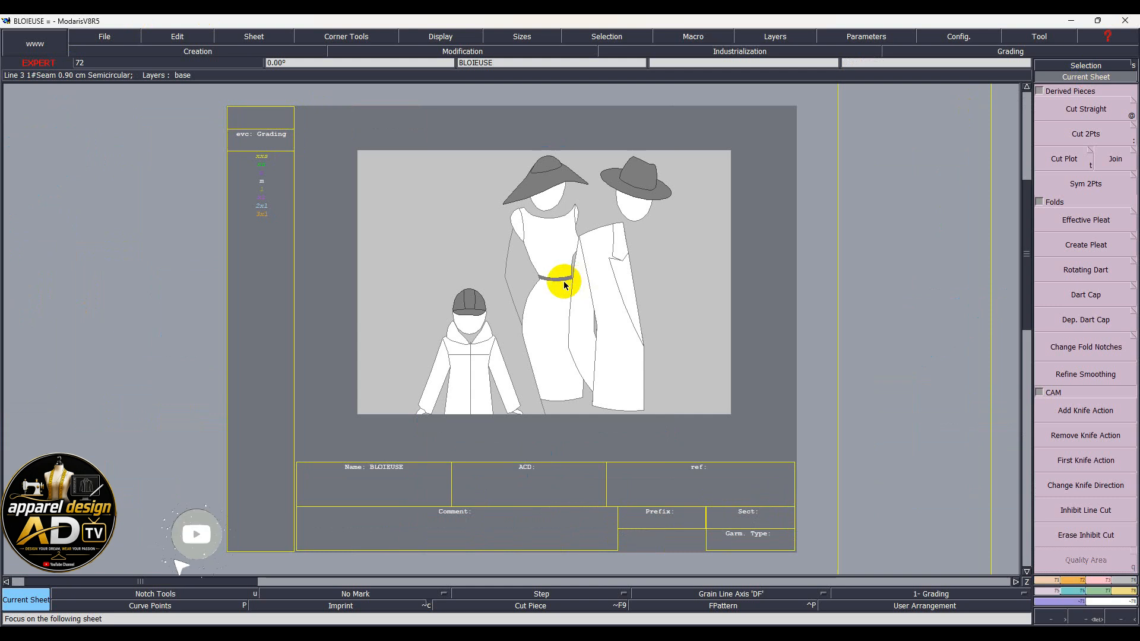
key(Page_Down)
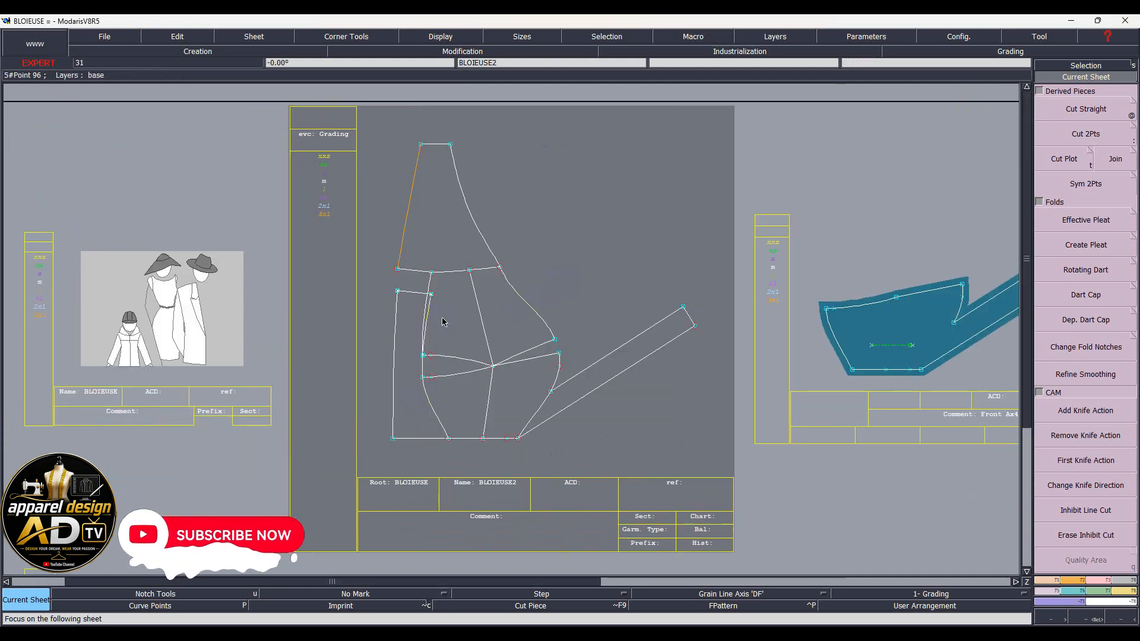